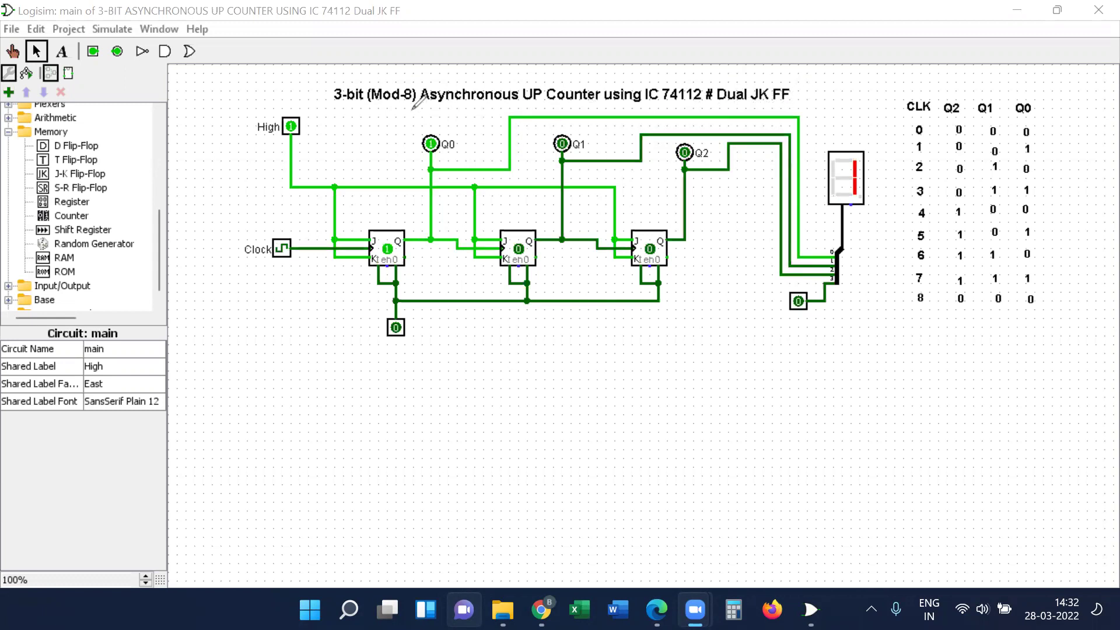
Step: Underline "Asynchronous UP Counter" in the title in red and sketch three flip-flop boxes in a row below the truth table
drag(427, 105, 586, 105)
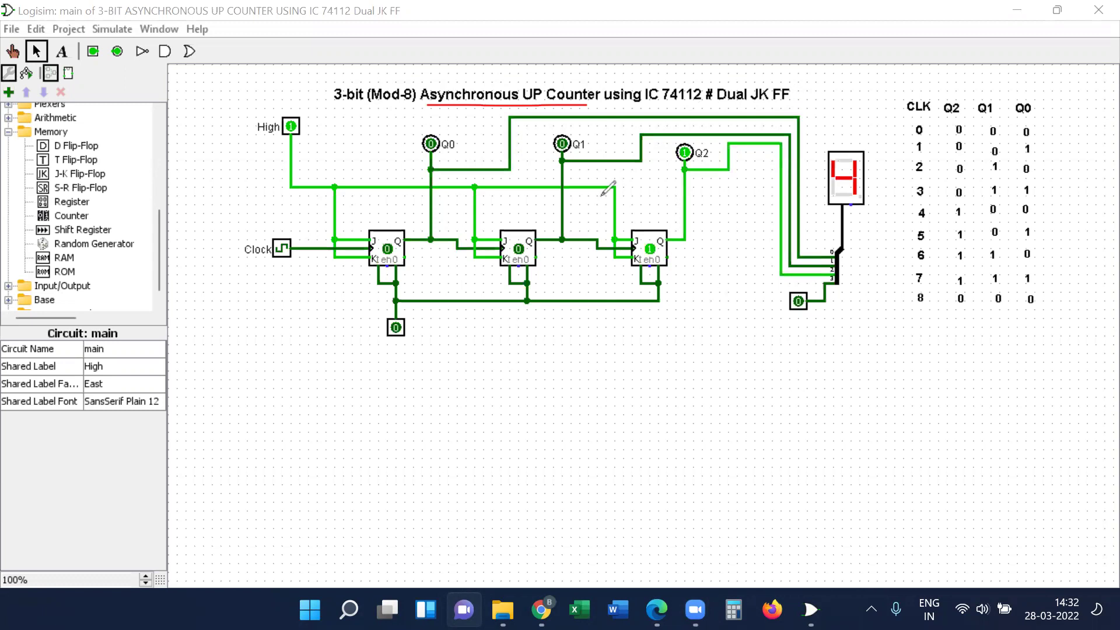
click(810, 397)
mouse_move(858, 397)
mouse_down()
mouse_move(811, 397)
mouse_move(814, 441)
mouse_move(864, 441)
mouse_up()
mouse_move(948, 396)
mouse_down()
mouse_move(904, 397)
mouse_move(905, 430)
mouse_up()
drag(905, 430, 953, 428)
mouse_move(952, 428)
mouse_down()
mouse_move(947, 397)
mouse_move(978, 394)
mouse_move(978, 424)
mouse_move(1019, 425)
mouse_move(1013, 396)
mouse_up()
mouse_move(974, 397)
mouse_down()
mouse_move(979, 425)
mouse_move(1019, 427)
mouse_up()
drag(1012, 396, 1019, 427)
Step: Connect one common clock line to all three sketched flip-flops, label it "CK", and mark the sketch as "Syn"
mouse_move(813, 412)
mouse_down()
mouse_move(769, 419)
mouse_move(802, 419)
mouse_move(791, 449)
mouse_move(886, 457)
mouse_move(891, 412)
mouse_move(905, 413)
mouse_move(907, 442)
mouse_move(930, 458)
mouse_move(969, 459)
mouse_up()
drag(969, 459, 970, 410)
drag(969, 410, 977, 417)
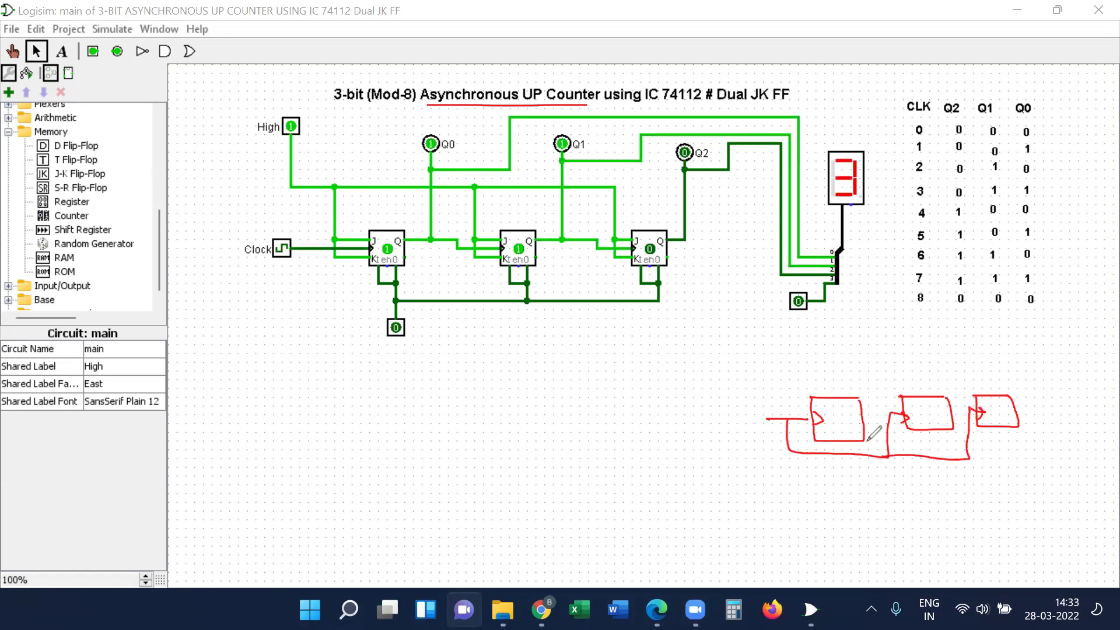
drag(755, 404, 760, 417)
drag(769, 406, 770, 416)
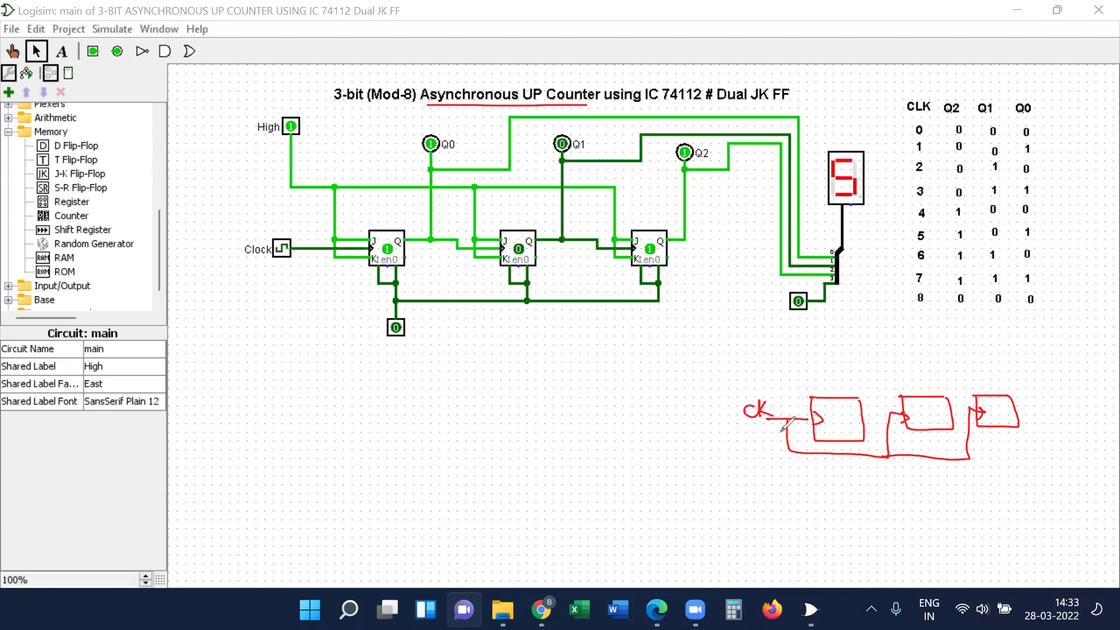
mouse_move(991, 350)
mouse_down()
mouse_move(970, 367)
mouse_move(1044, 361)
mouse_up()
Step: Below the first sketch, draw three cascaded flip-flops with "CK" feeding only the first, and label it "Asyn" with an underline
mouse_move(862, 477)
mouse_down()
mouse_move(826, 518)
mouse_move(844, 528)
mouse_move(871, 504)
mouse_move(863, 477)
mouse_up()
mouse_move(786, 500)
mouse_down()
mouse_move(823, 502)
mouse_move(818, 511)
mouse_up()
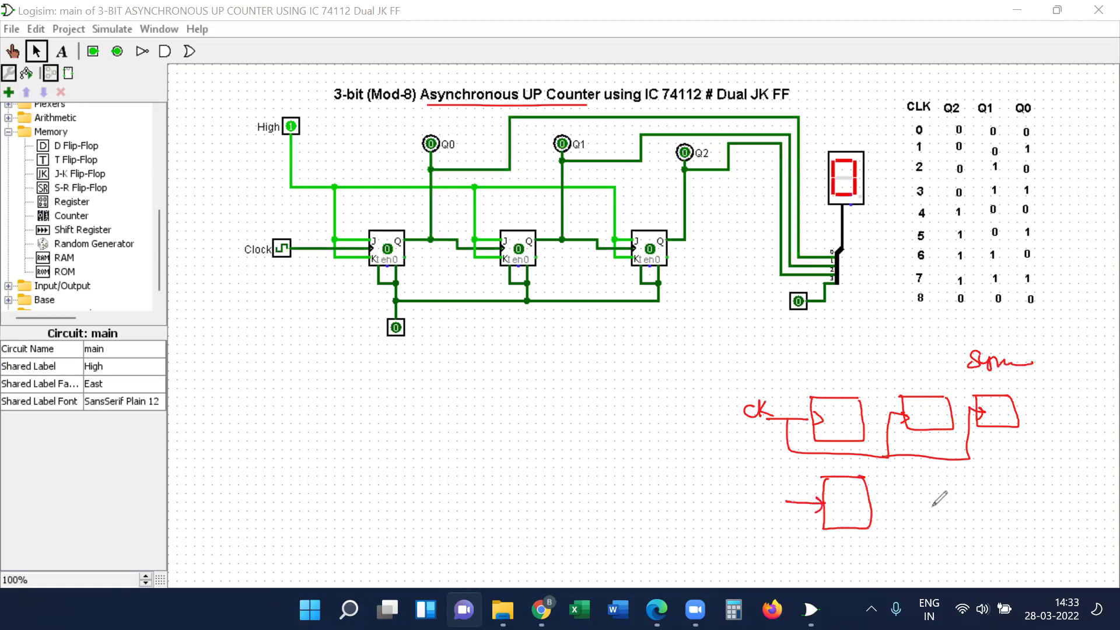
mouse_move(901, 479)
mouse_down()
mouse_move(947, 478)
mouse_move(908, 479)
mouse_move(903, 497)
mouse_move(929, 521)
mouse_move(954, 507)
mouse_move(947, 486)
mouse_move(903, 490)
mouse_move(903, 504)
mouse_move(865, 481)
mouse_move(880, 482)
mouse_move(880, 504)
mouse_move(902, 501)
mouse_up()
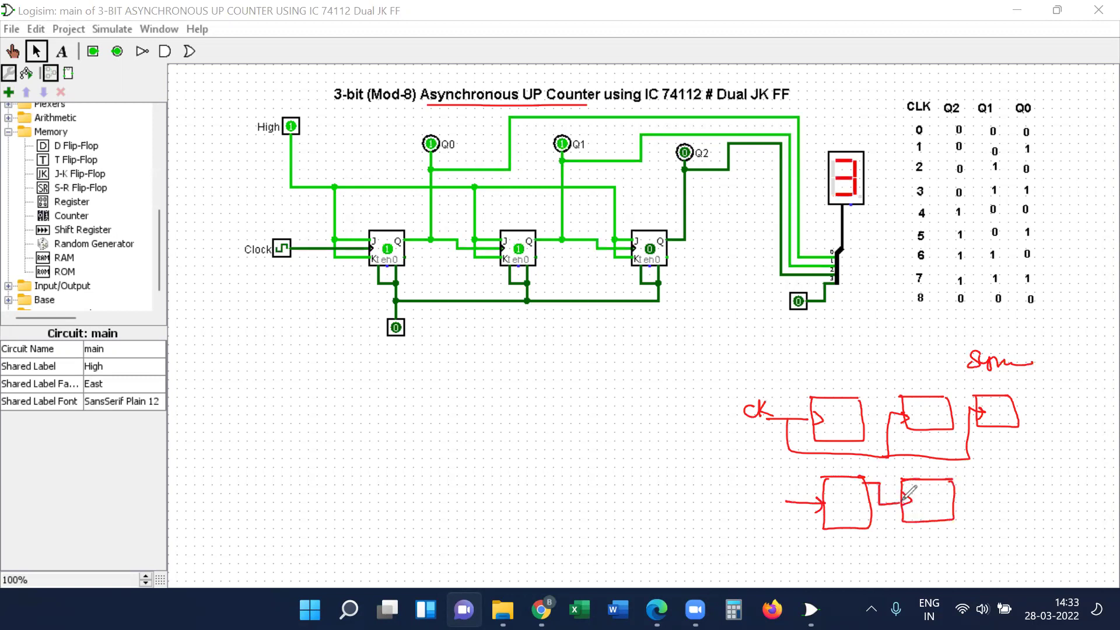
drag(975, 478, 1021, 478)
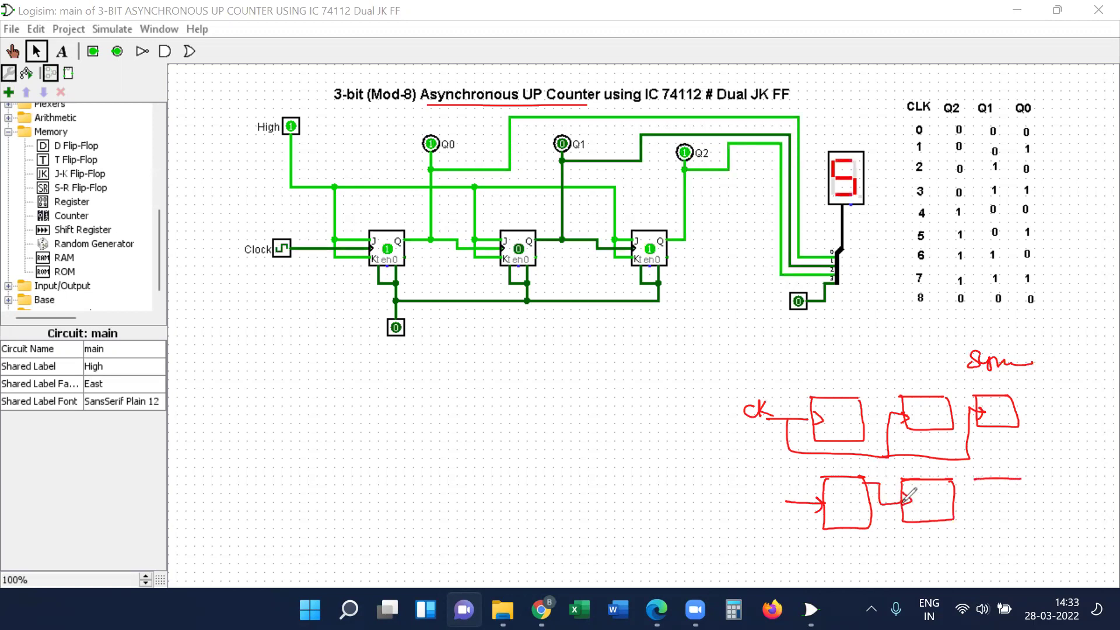
mouse_move(952, 485)
mouse_down()
mouse_move(970, 508)
mouse_move(1003, 523)
mouse_move(1022, 521)
mouse_move(1021, 479)
mouse_up()
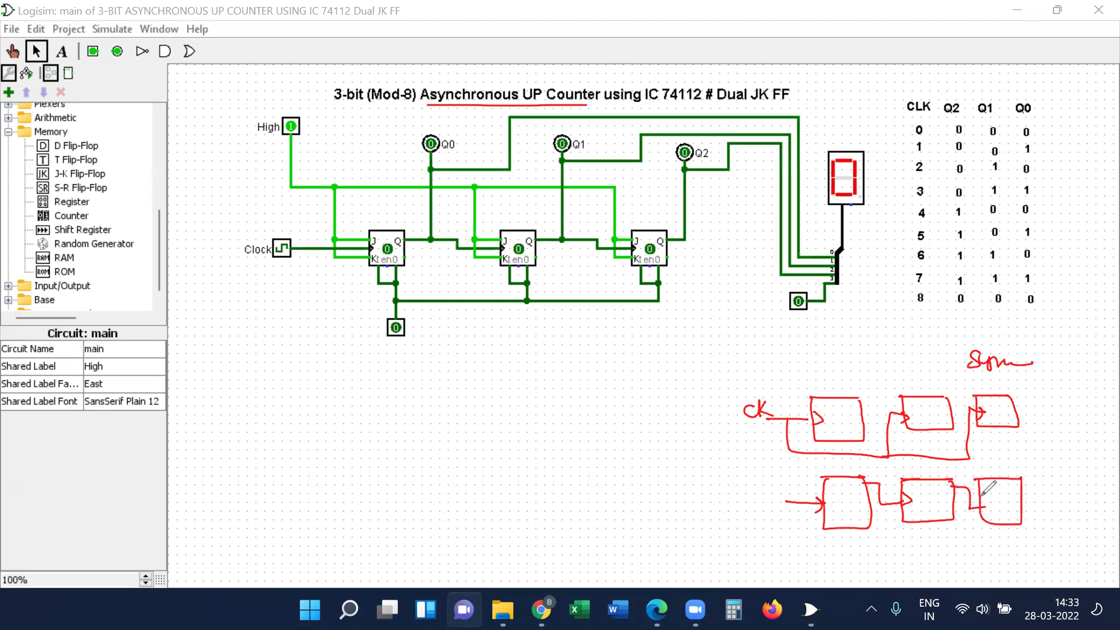
mouse_move(760, 492)
mouse_down()
mouse_move(756, 503)
mouse_move(779, 502)
mouse_up()
mouse_move(1038, 467)
mouse_down()
mouse_move(1078, 467)
mouse_move(1044, 486)
mouse_move(1087, 484)
mouse_up()
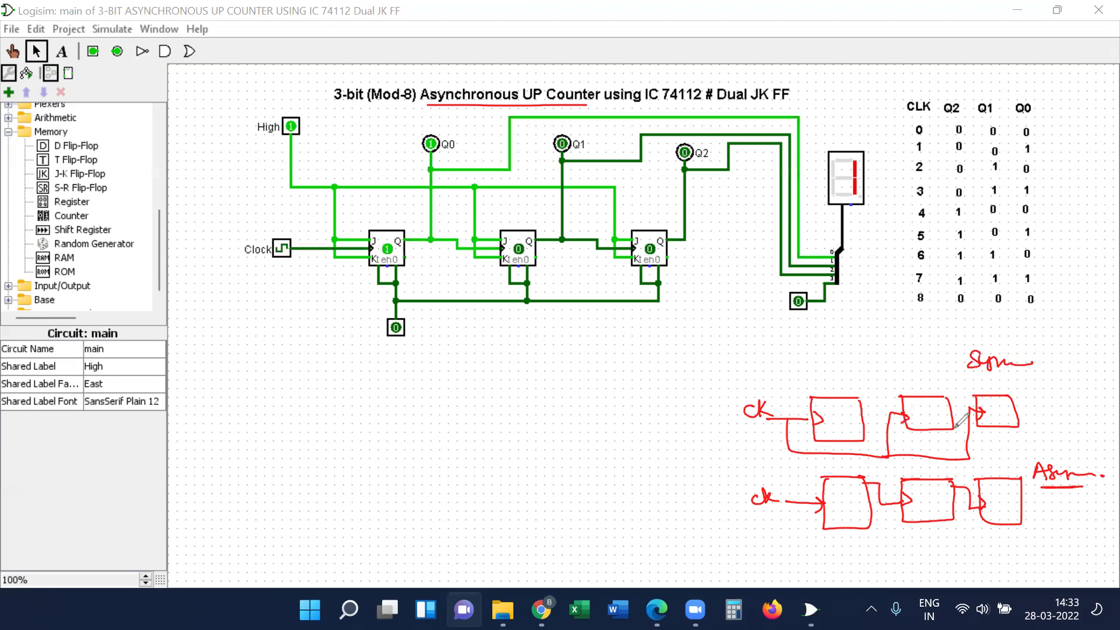
Step: Underline "UP" in the title and write the up sequence 0→1→2 and the down sequence 0→7→6→5 below the circuit
drag(522, 104, 542, 103)
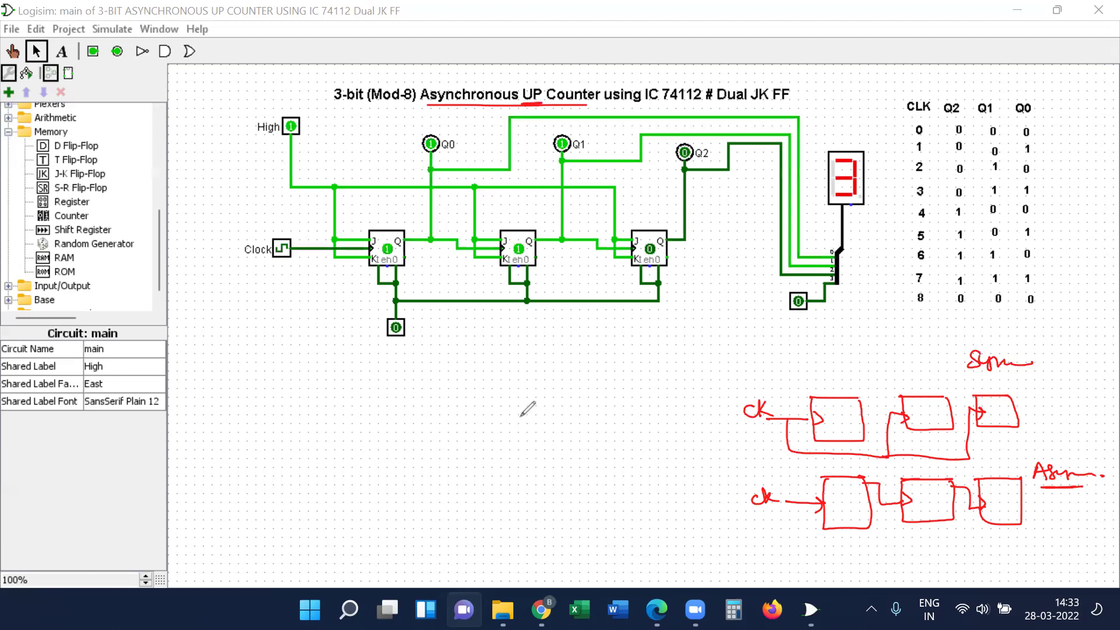
mouse_move(516, 425)
mouse_down()
mouse_move(521, 412)
mouse_move(571, 408)
mouse_up()
mouse_move(522, 437)
mouse_down()
mouse_move(513, 444)
mouse_move(695, 387)
mouse_up()
click(529, 448)
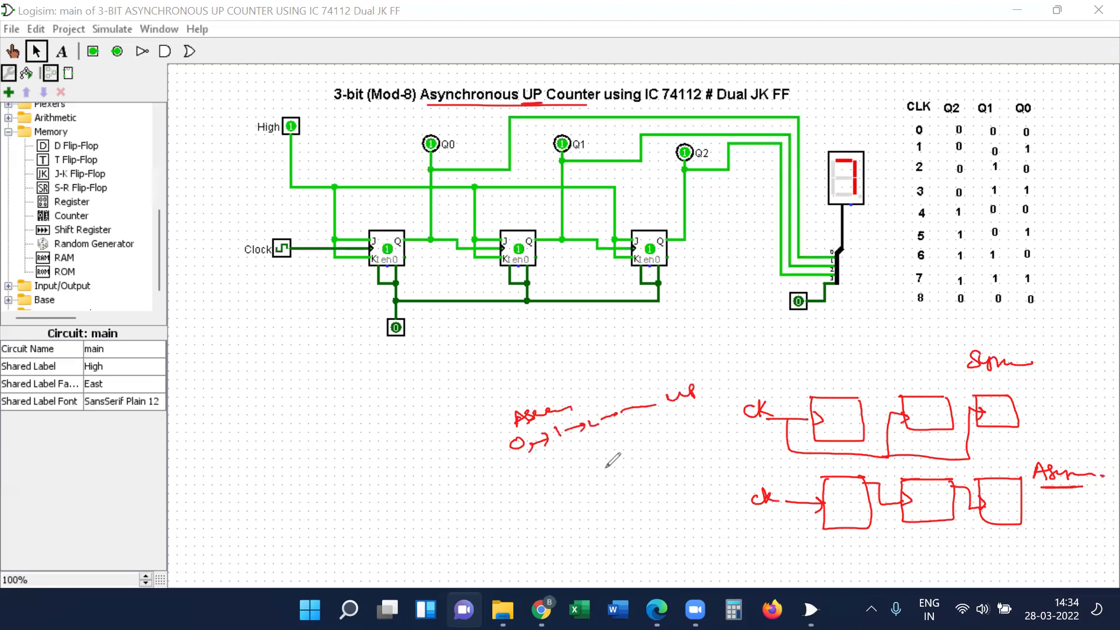
drag(540, 475, 680, 436)
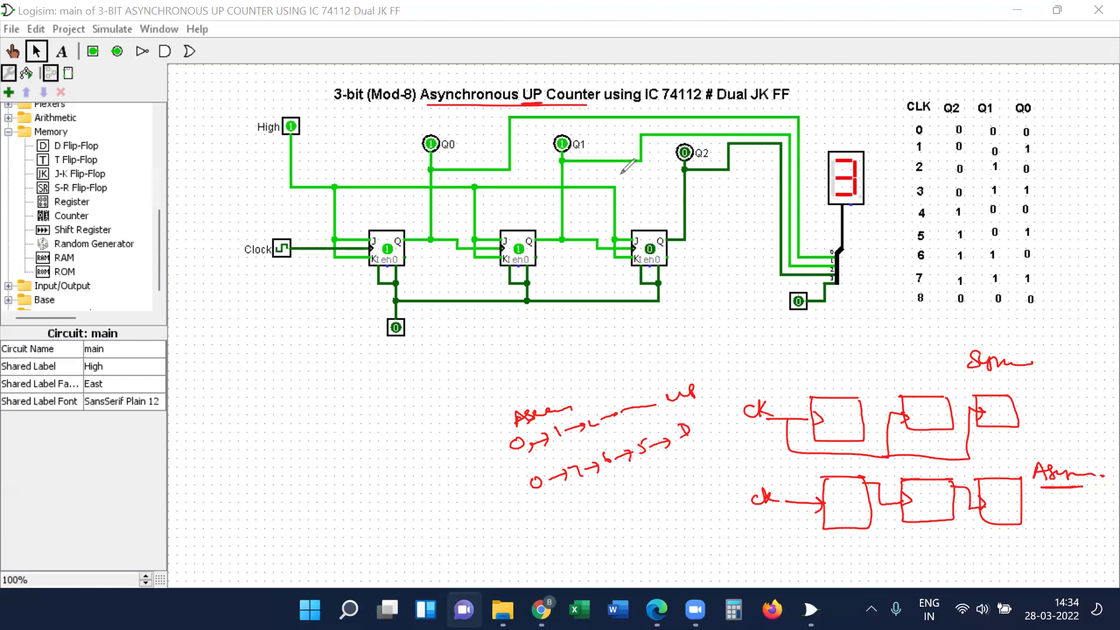
Step: Underline "Counter" in the title and write an underlined handwritten note below the clocked flip-flops
drag(555, 102, 595, 105)
mouse_move(233, 390)
mouse_down()
mouse_move(227, 397)
mouse_move(236, 385)
mouse_move(325, 373)
mouse_move(307, 385)
mouse_move(346, 363)
mouse_move(388, 362)
mouse_up()
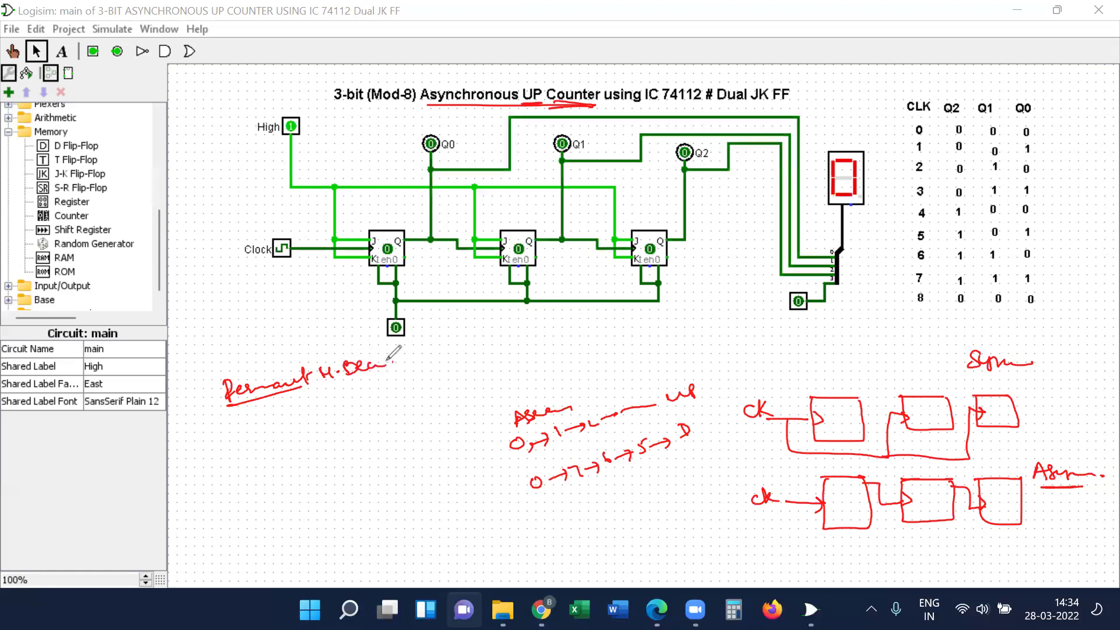
drag(313, 390, 335, 386)
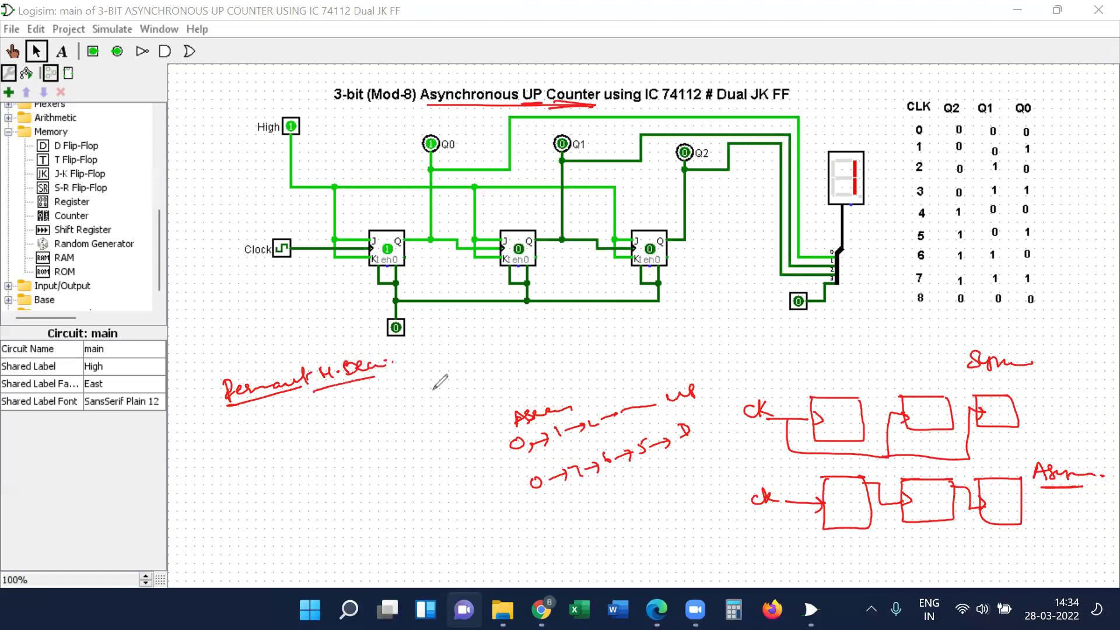
Step: Bracket the truth table's count rows from 0 to 8 and draw a box around the row for clock 8
drag(1051, 145, 1050, 296)
drag(1040, 132, 1053, 144)
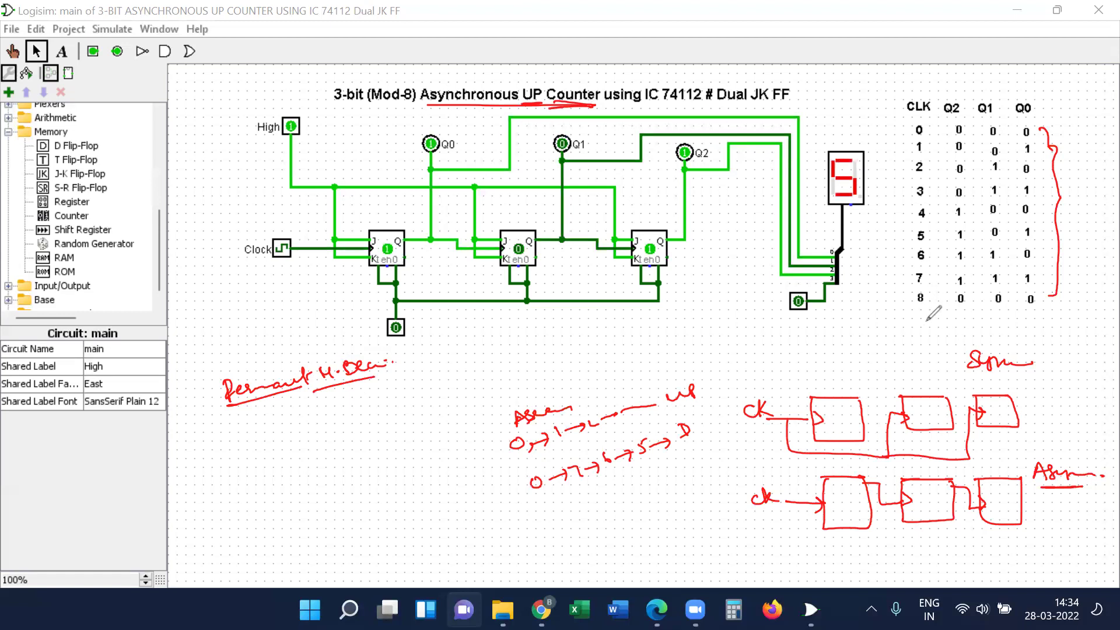
mouse_move(923, 306)
mouse_down()
mouse_move(997, 313)
mouse_move(1039, 297)
mouse_move(923, 290)
mouse_move(912, 299)
mouse_move(937, 313)
mouse_up()
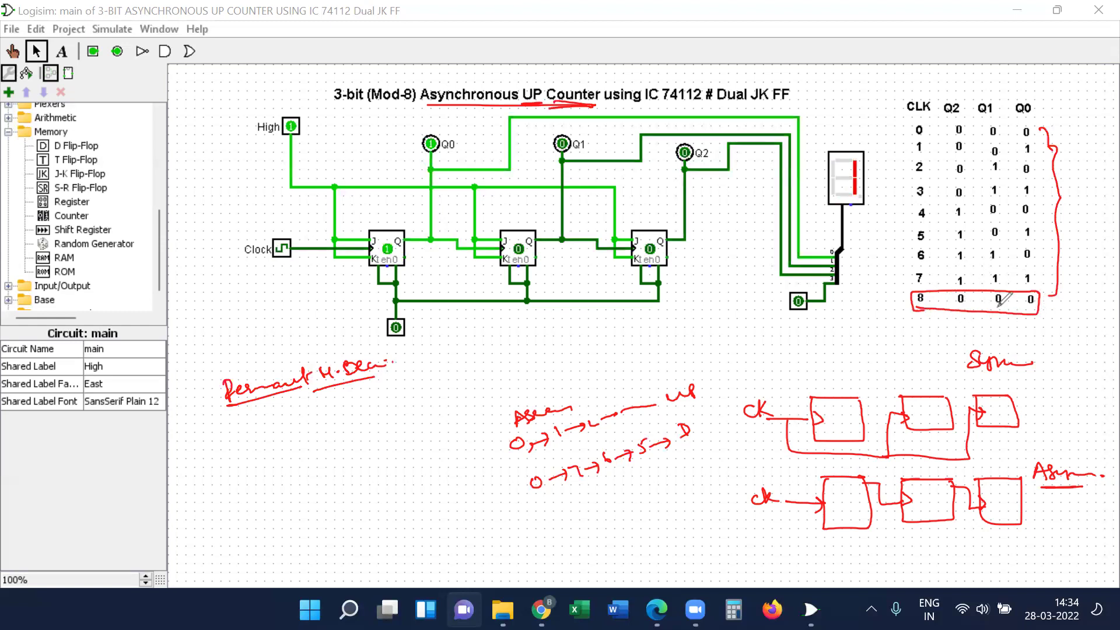
drag(1041, 129, 1056, 128)
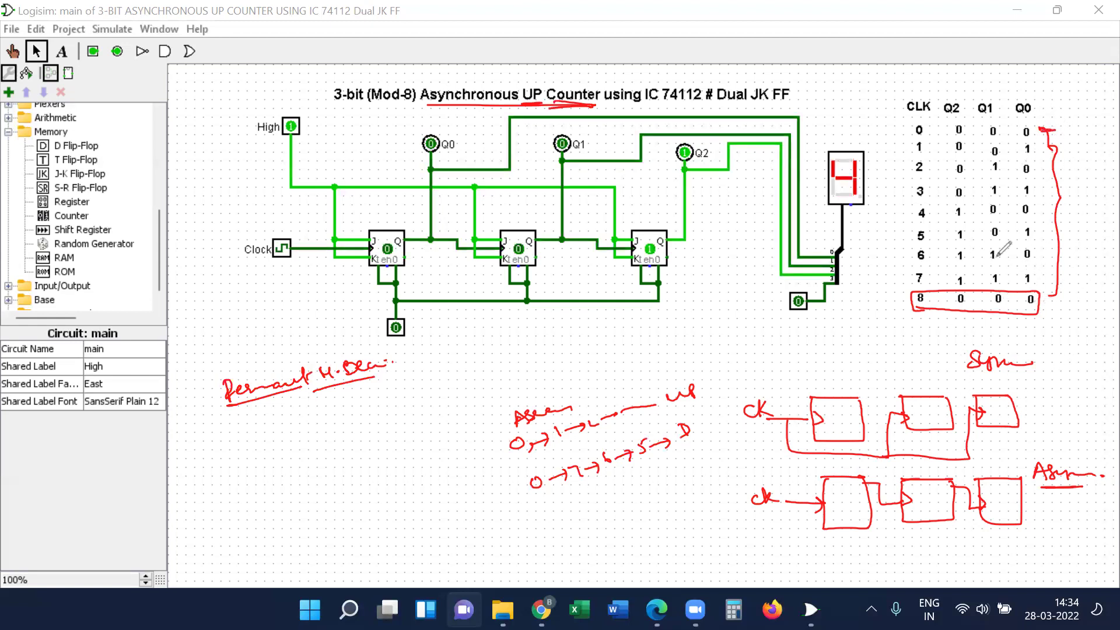
Step: Underline "3-bit (Mod-8)" in the title and write 2³→8 with the repeating range 0→7→0→7 under the handwritten note
drag(581, 105, 601, 105)
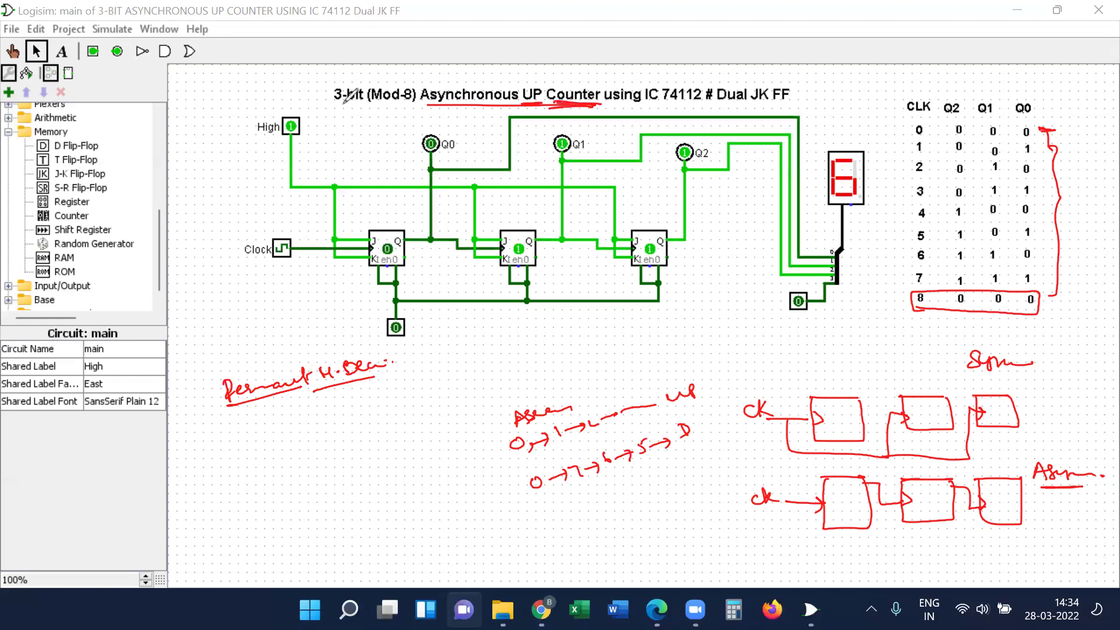
drag(340, 102, 408, 103)
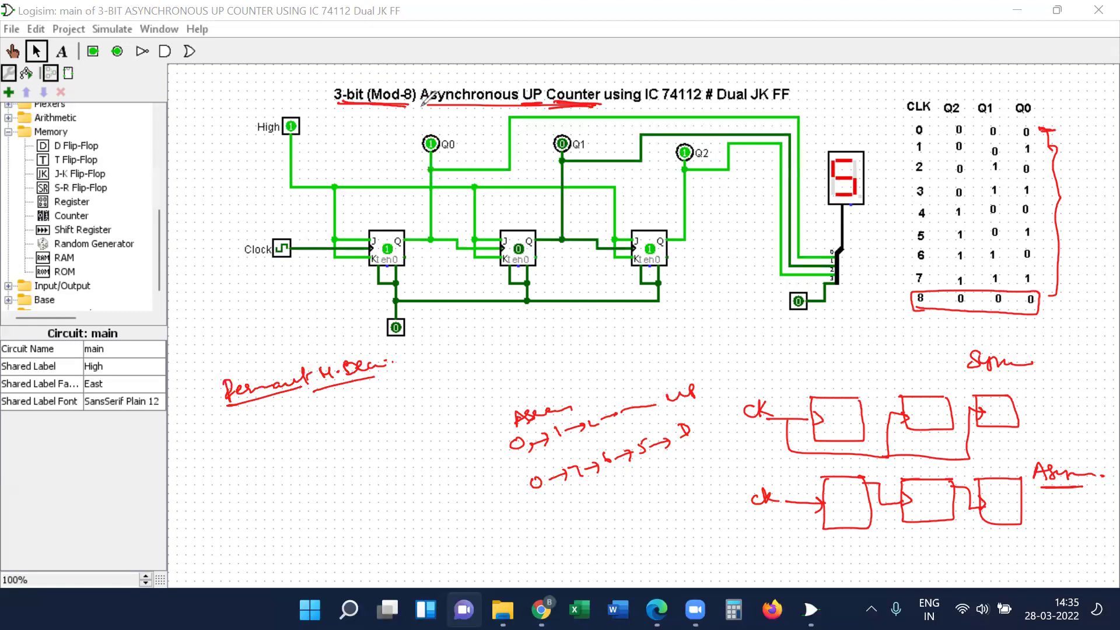
mouse_move(280, 457)
mouse_down()
mouse_move(342, 441)
mouse_move(350, 413)
mouse_move(372, 420)
mouse_move(415, 402)
mouse_move(418, 384)
mouse_move(404, 409)
mouse_move(442, 393)
mouse_move(451, 373)
mouse_move(567, 351)
mouse_up()
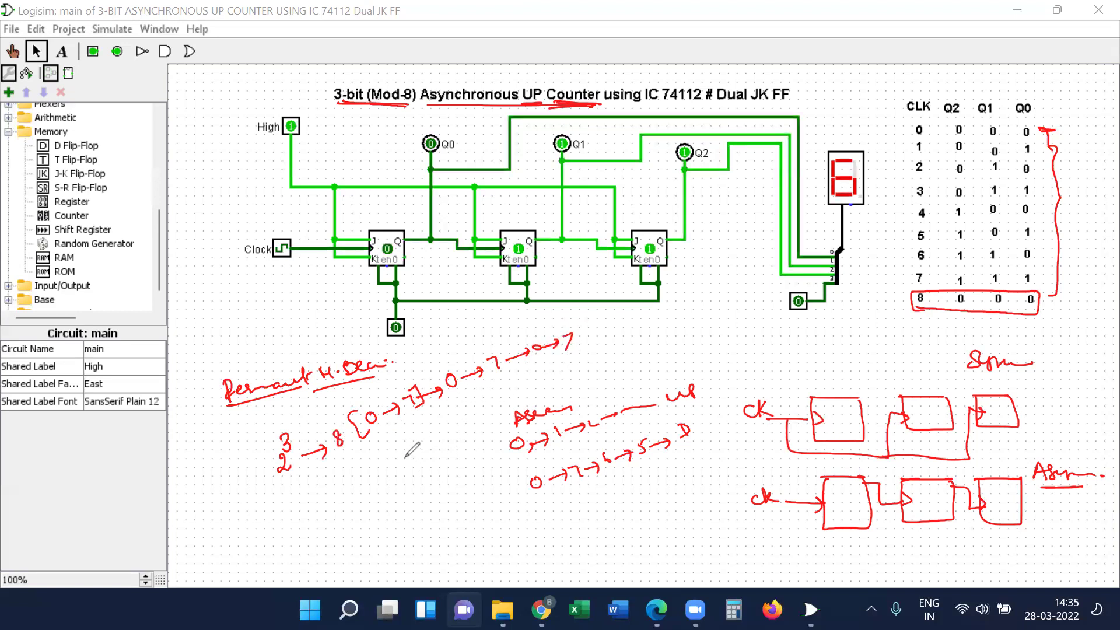
Step: Write repeating 0 and 7 pairs below the 2³ note and join them into two closed loops to illustrate cyclic counting
mouse_move(404, 454)
mouse_down()
mouse_move(411, 467)
mouse_move(428, 455)
mouse_up()
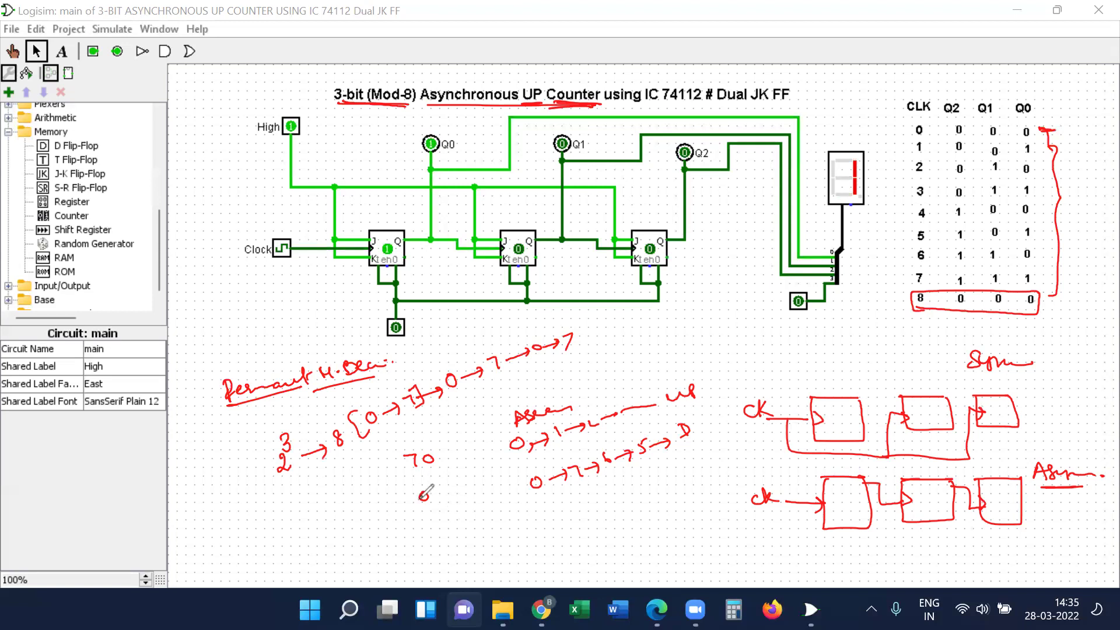
mouse_move(411, 523)
mouse_down()
mouse_move(420, 535)
mouse_move(433, 525)
mouse_up()
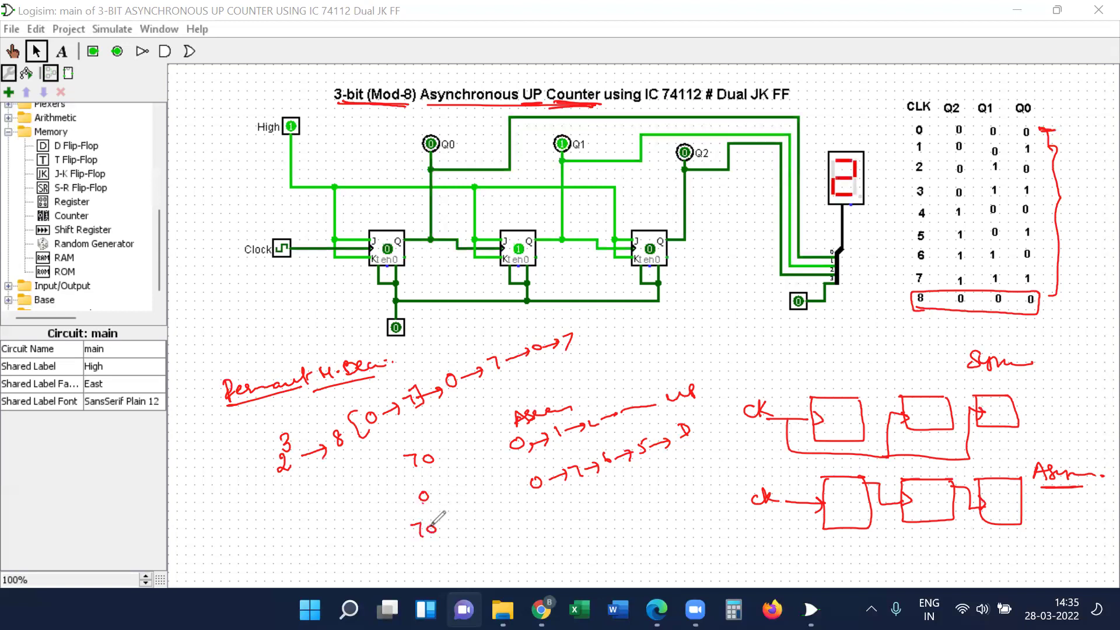
drag(330, 473, 331, 474)
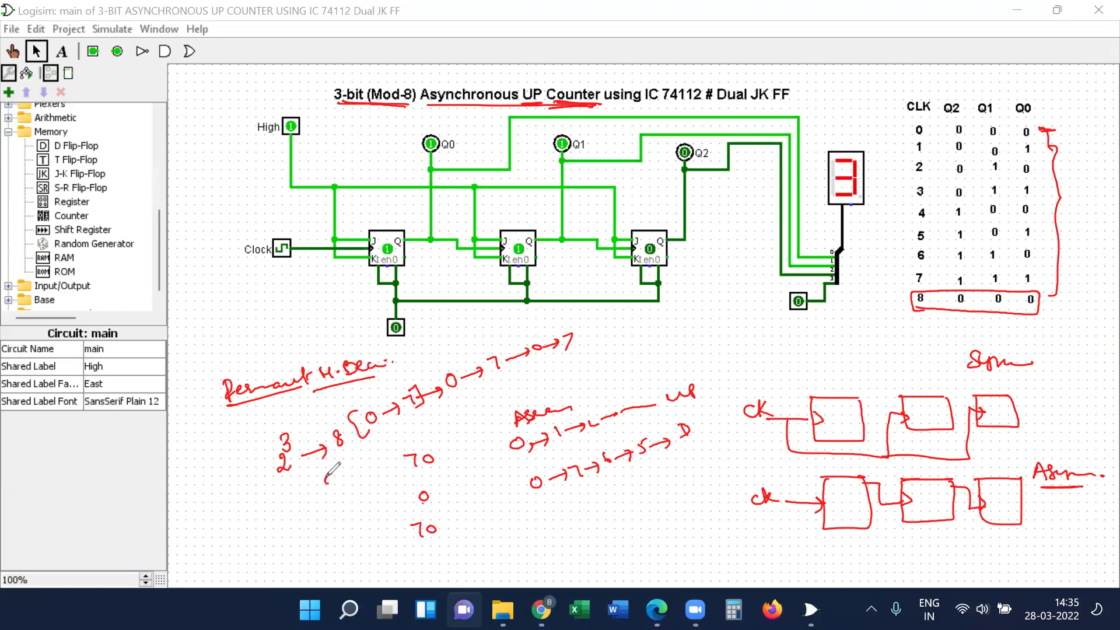
drag(324, 513, 330, 527)
mouse_move(340, 518)
mouse_down()
mouse_move(341, 545)
mouse_move(385, 561)
mouse_up()
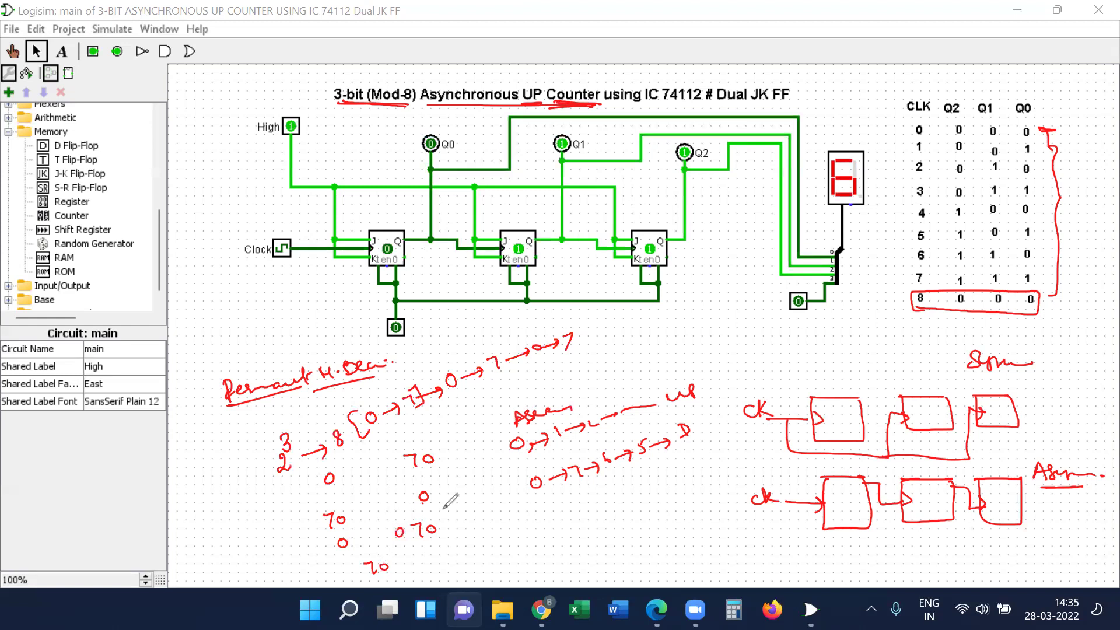
mouse_move(353, 458)
mouse_down()
mouse_move(328, 477)
mouse_move(405, 521)
mouse_move(333, 474)
mouse_up()
mouse_move(430, 524)
mouse_down()
mouse_move(493, 490)
mouse_move(418, 458)
mouse_up()
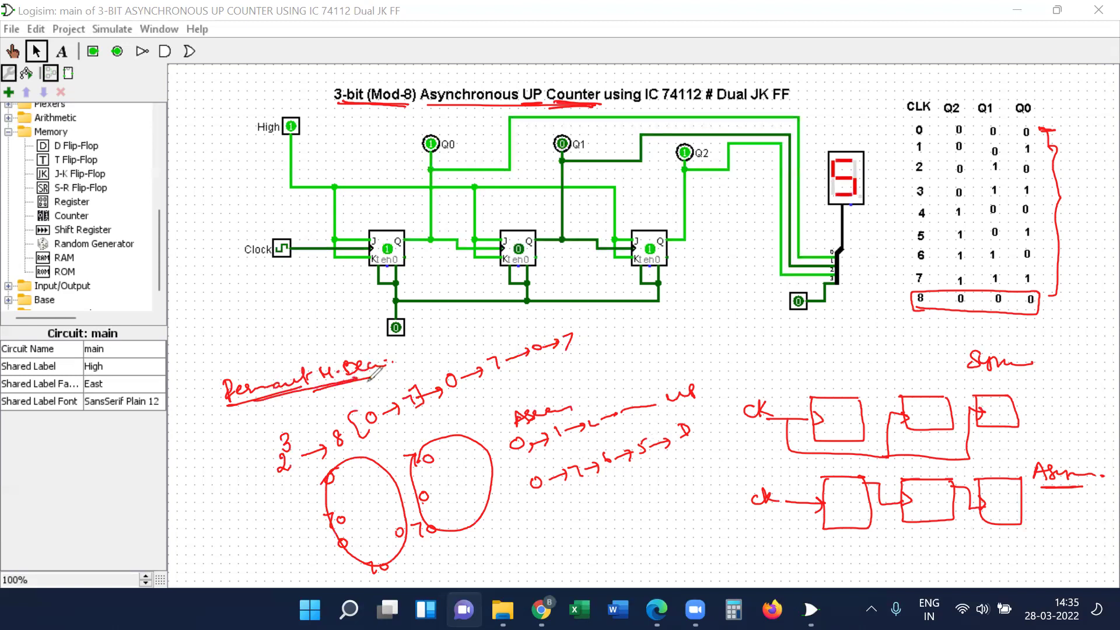
Step: Underline the repeated 0→7 ranges in the handwritten sequence and put a tick beside the boxed clock 8 row
drag(370, 425, 430, 409)
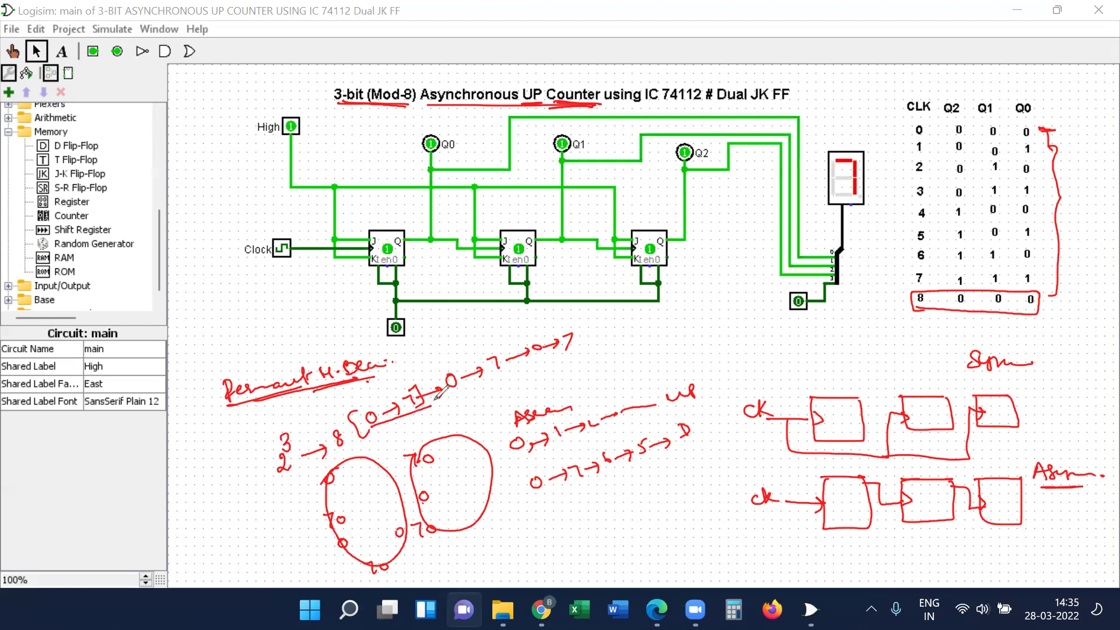
drag(506, 378, 458, 390)
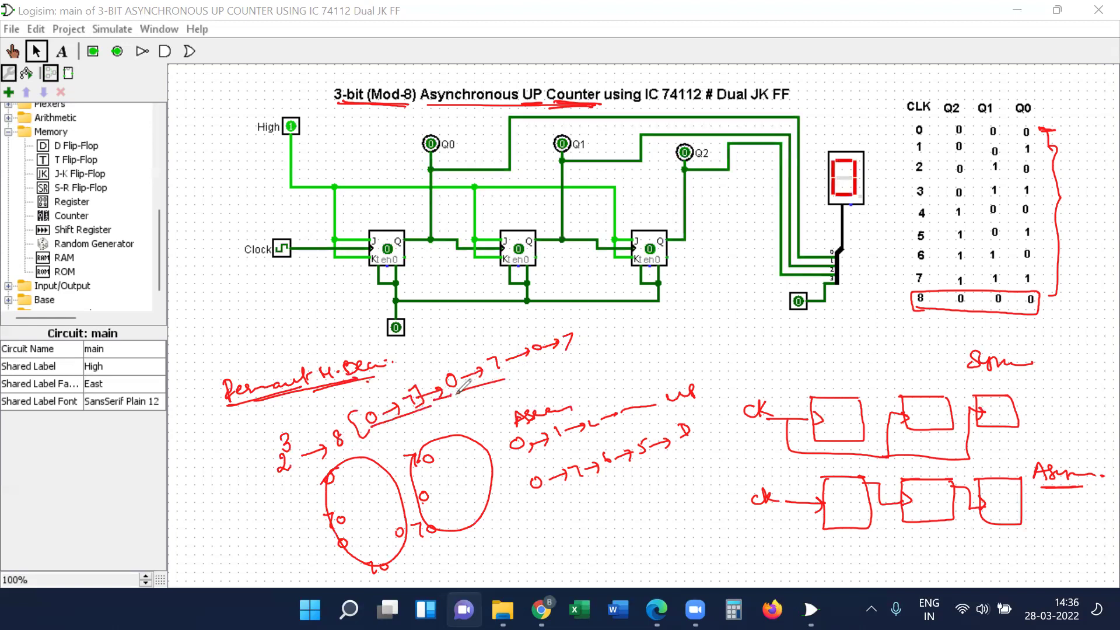
drag(886, 306, 903, 291)
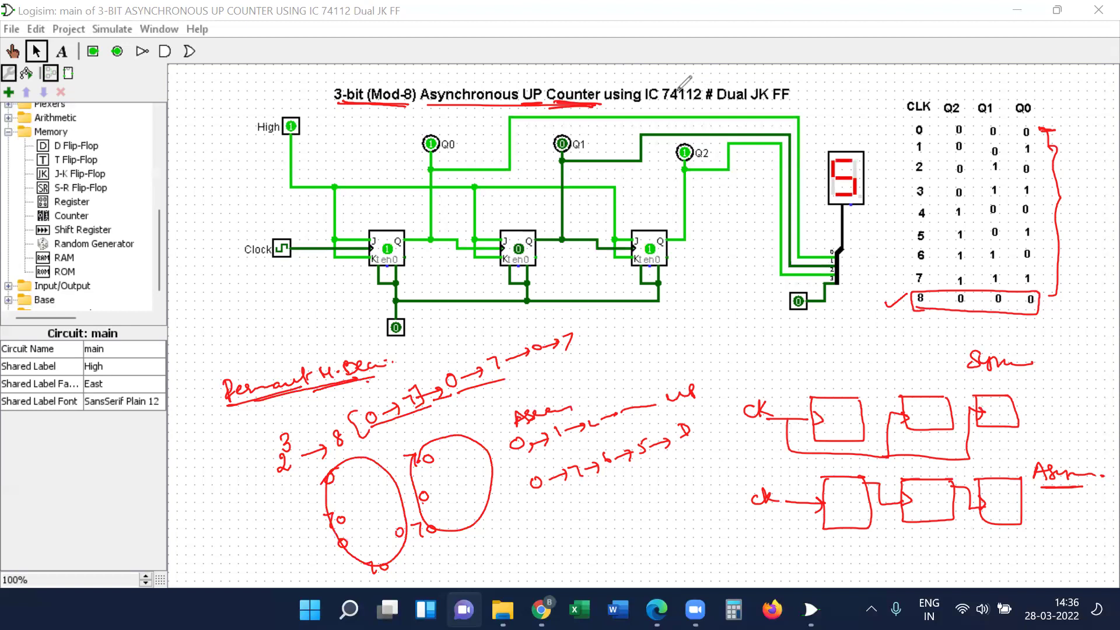
Step: Clear all annotations, write an underlined "74112" below the truth table, and underline "Dual JK FF" in the title
key(e)
mouse_move(890, 351)
mouse_down()
mouse_move(930, 353)
mouse_move(944, 360)
mouse_move(913, 368)
mouse_move(961, 369)
mouse_up()
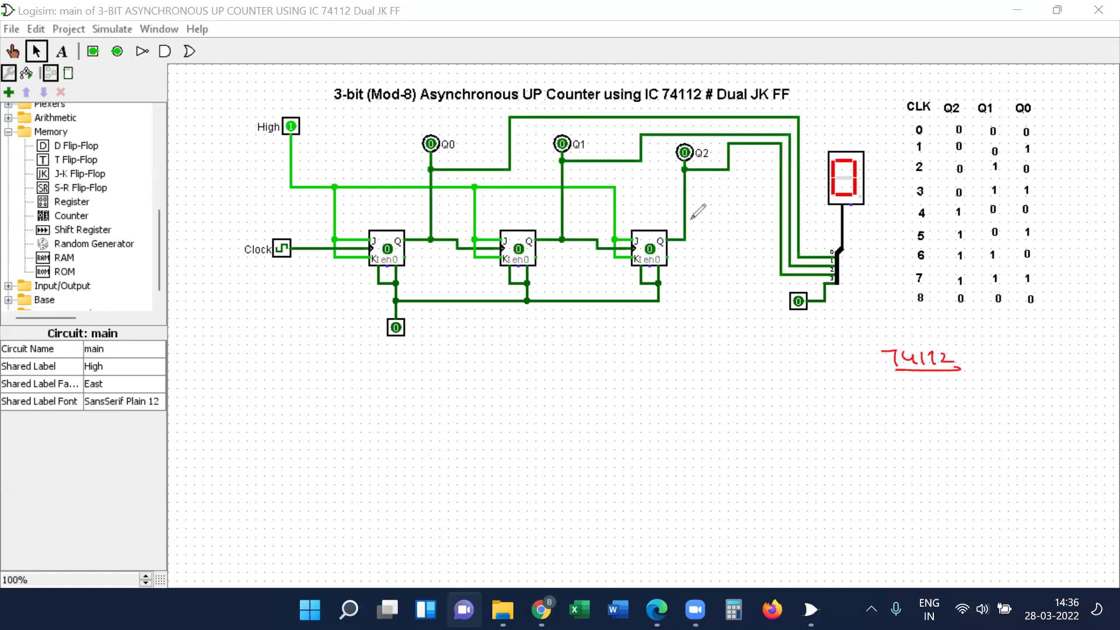
drag(713, 108, 788, 105)
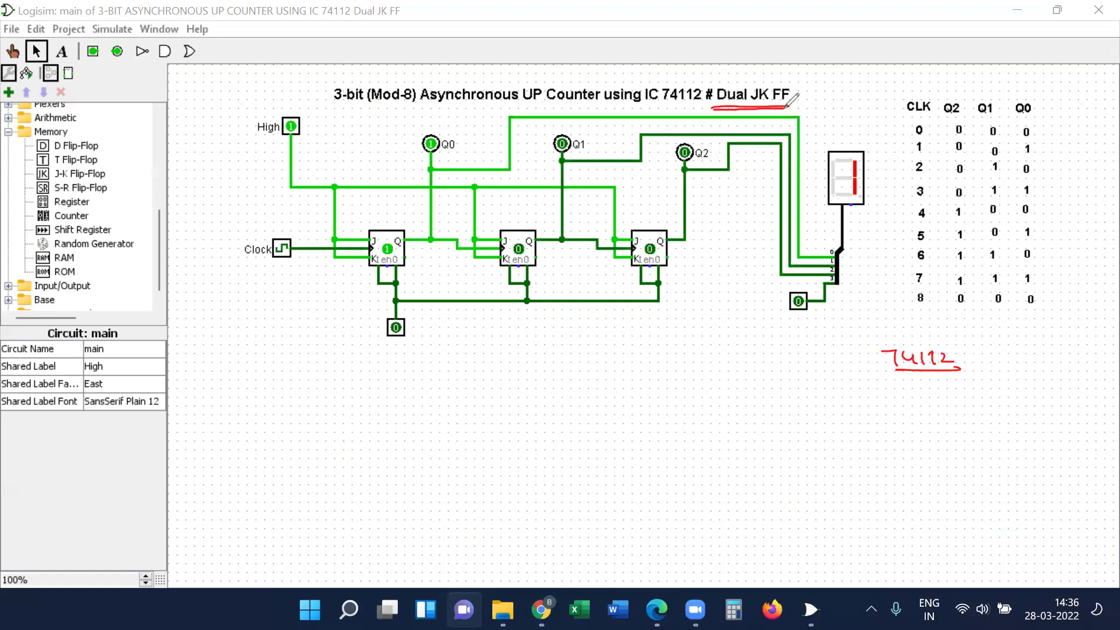
Step: Sketch the 74112 chip as a large rectangle containing two smaller boxes numbered 1 and 2
mouse_move(881, 400)
mouse_down()
mouse_move(951, 398)
mouse_move(883, 405)
mouse_move(892, 518)
mouse_move(985, 517)
mouse_up()
mouse_move(955, 398)
mouse_down()
mouse_move(979, 402)
mouse_move(997, 495)
mouse_move(986, 517)
mouse_up()
mouse_move(905, 408)
mouse_down()
mouse_move(956, 413)
mouse_move(961, 439)
mouse_move(914, 444)
mouse_move(913, 411)
mouse_up()
mouse_move(906, 462)
mouse_down()
mouse_move(958, 472)
mouse_move(960, 503)
mouse_move(907, 501)
mouse_move(905, 464)
mouse_up()
drag(926, 418, 927, 429)
drag(919, 479, 933, 486)
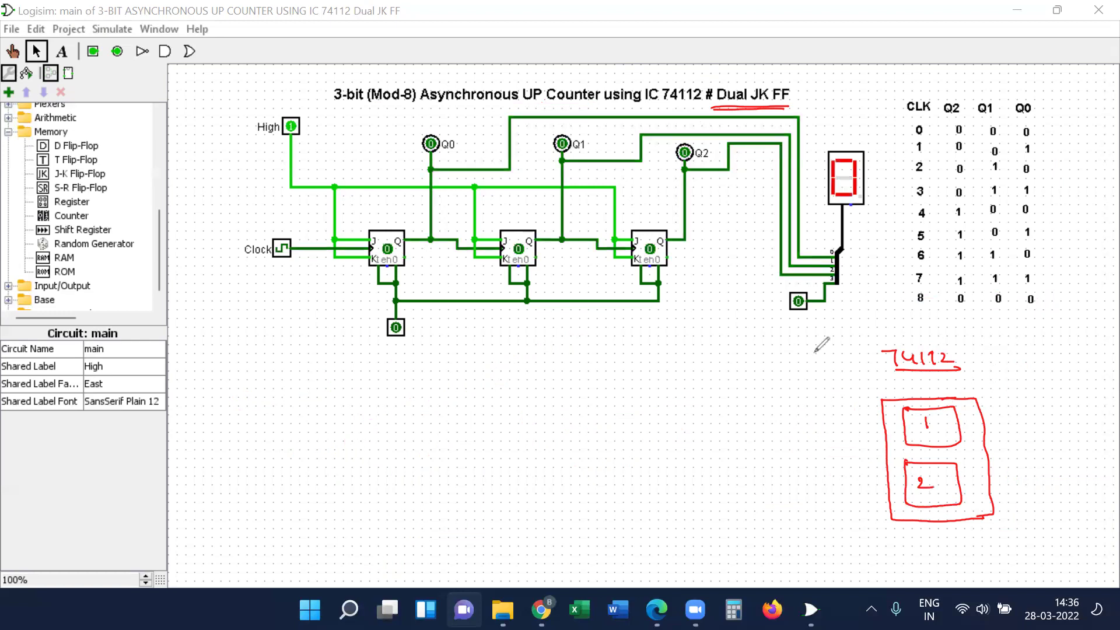
Step: Underline "3-bit" in the title and write an underlined "3-FF's" note below the circuit
drag(335, 111, 380, 109)
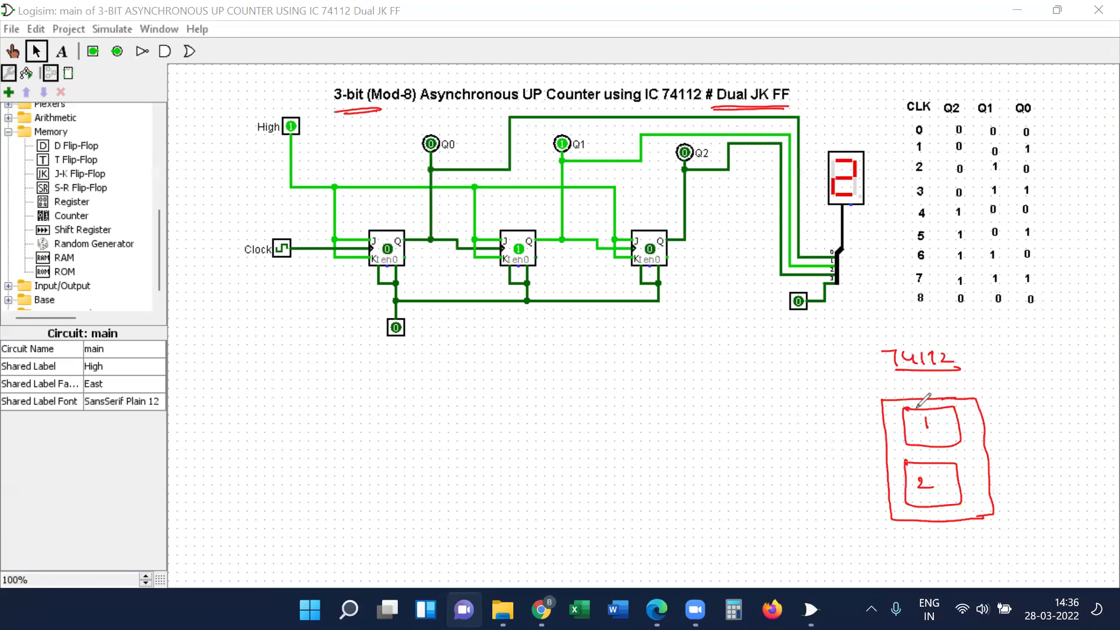
drag(666, 371, 670, 388)
mouse_move(681, 380)
mouse_down()
mouse_move(718, 360)
mouse_move(724, 385)
mouse_up()
drag(668, 400, 729, 387)
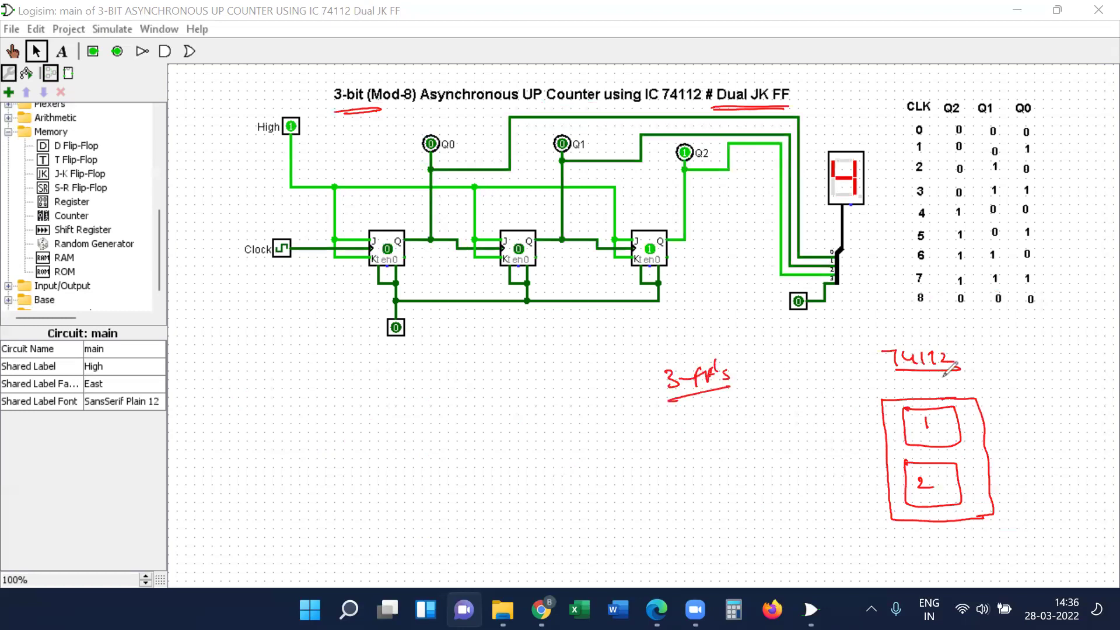
Step: Mark the chip's two inner boxes and note 74112→2, then tick and underline J-K Flip-Flop in the Memory library
drag(962, 431, 978, 424)
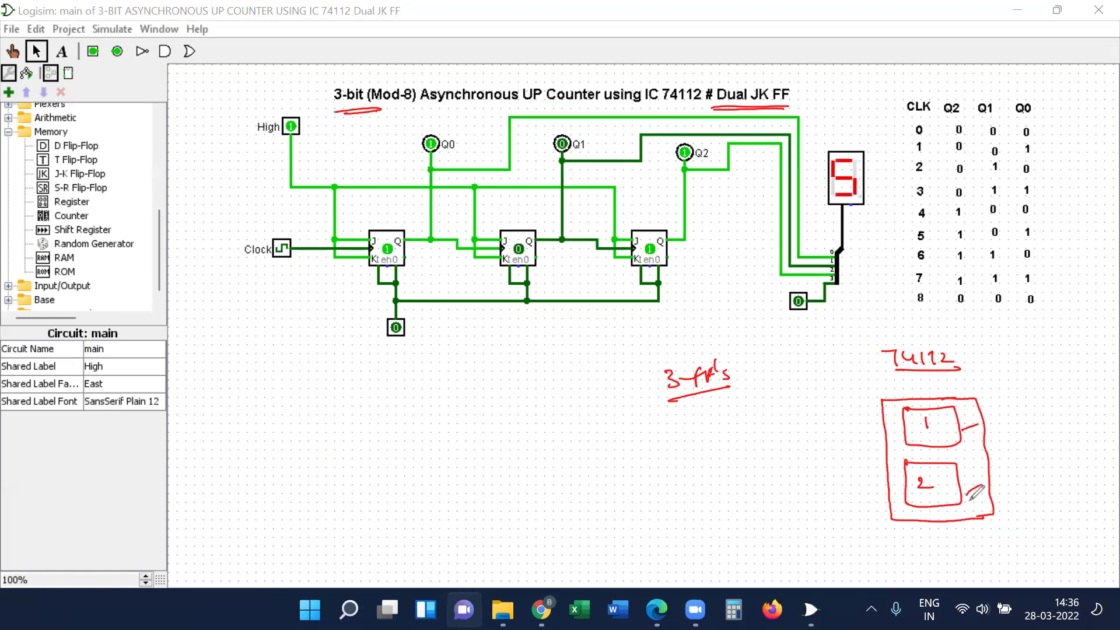
drag(961, 356, 1022, 356)
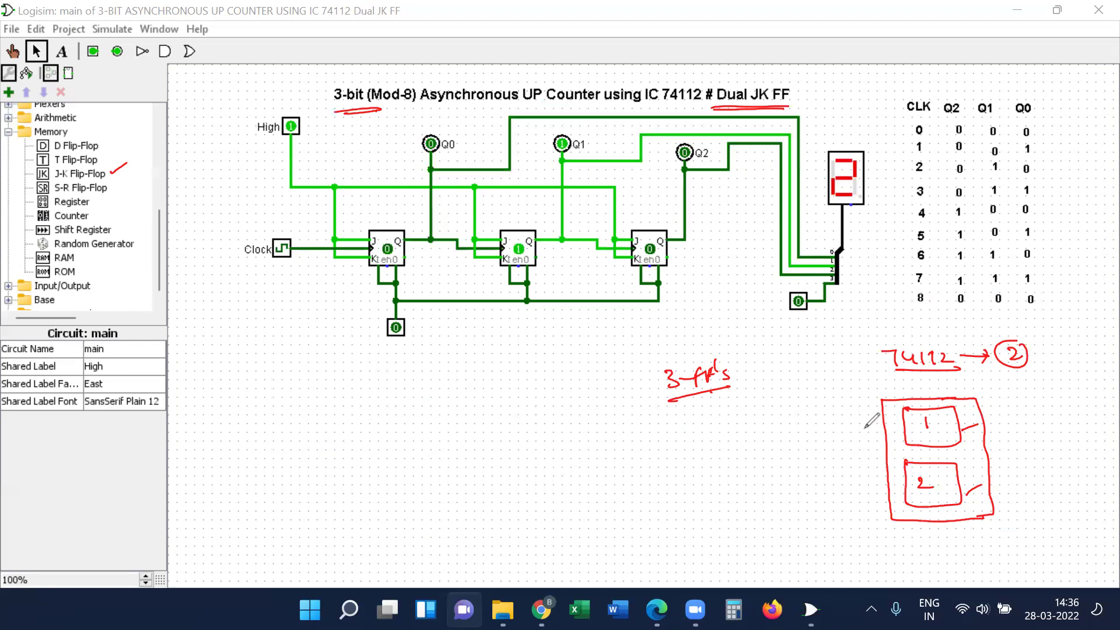
drag(54, 182, 99, 175)
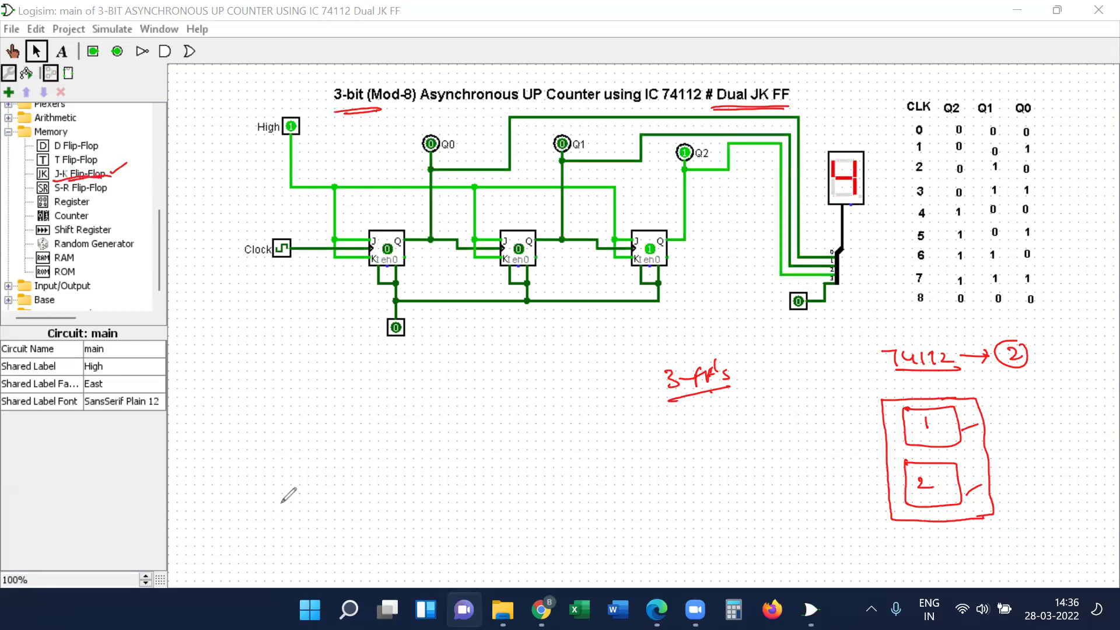
Step: Underline the Memory folder in the library and number the circuit's three JK flip-flops 1, 2 and 3
drag(70, 134, 37, 136)
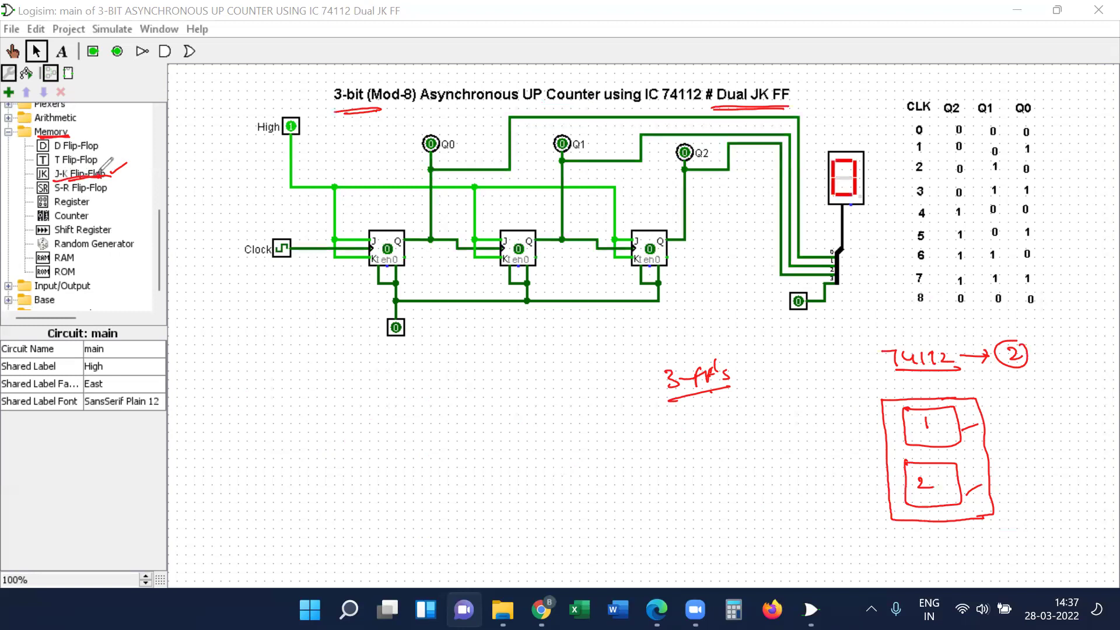
drag(386, 213, 387, 223)
click(514, 212)
drag(515, 212, 531, 220)
drag(649, 215, 654, 222)
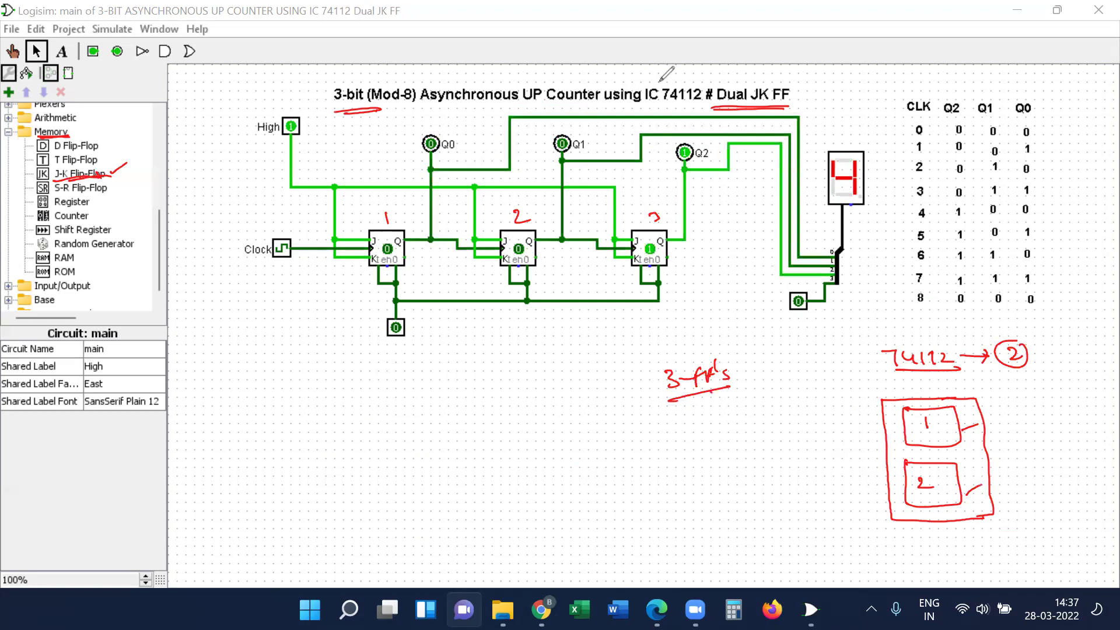
Step: Underline "Asynchronous" and "UP" in the title, and sketch three cascaded flip-flop boxes below the circuit with connecting lines and circled clock inputs
drag(424, 104, 508, 104)
mouse_move(569, 435)
mouse_down()
mouse_move(531, 453)
mouse_move(552, 473)
mouse_move(574, 436)
mouse_up()
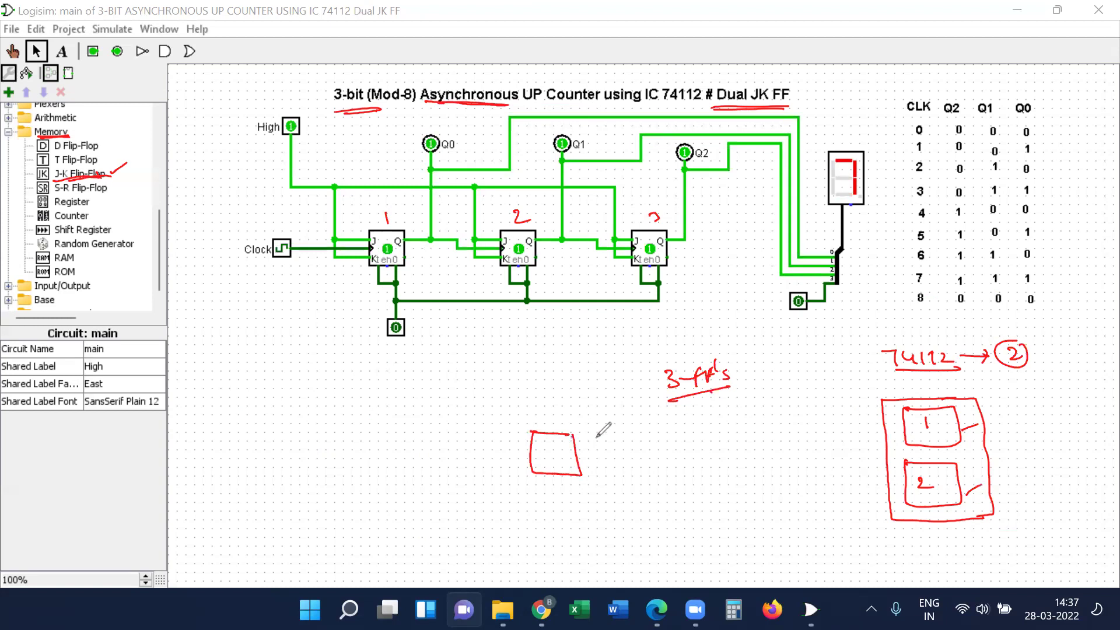
mouse_move(490, 449)
mouse_down()
mouse_move(527, 449)
mouse_move(520, 458)
mouse_up()
mouse_move(595, 438)
mouse_down()
mouse_move(631, 445)
mouse_move(635, 474)
mouse_move(632, 431)
mouse_move(674, 435)
mouse_move(646, 471)
mouse_move(646, 445)
mouse_move(636, 457)
mouse_move(700, 438)
mouse_move(708, 460)
mouse_move(736, 441)
mouse_move(735, 475)
mouse_up()
drag(733, 430, 788, 432)
mouse_move(787, 431)
mouse_down()
mouse_move(734, 474)
mouse_move(737, 461)
mouse_up()
drag(633, 439, 649, 445)
drag(734, 446, 751, 448)
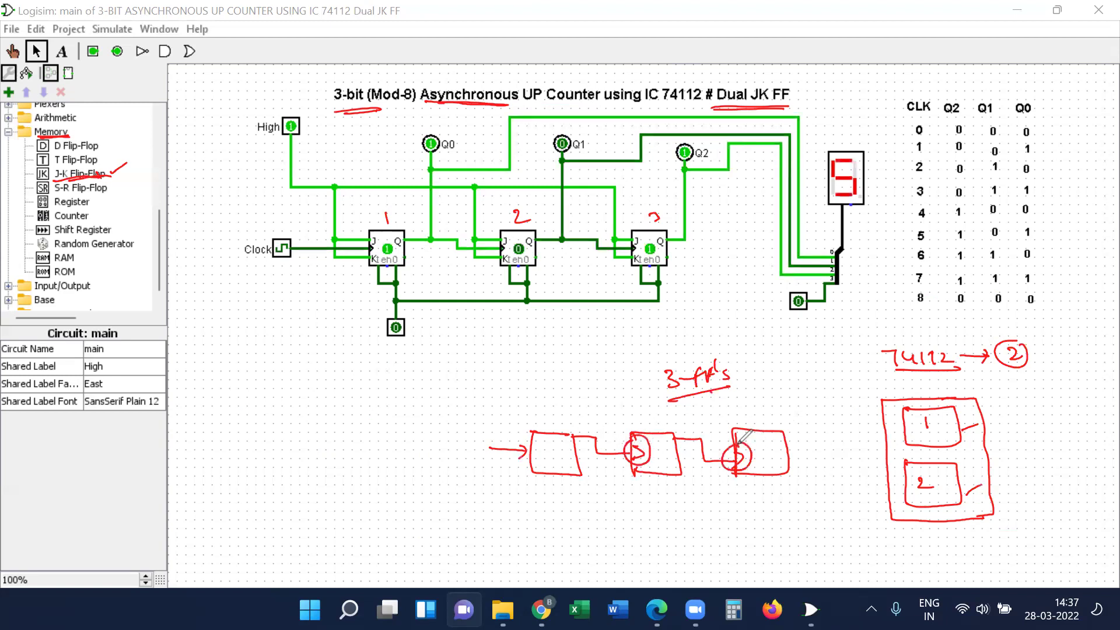
mouse_move(571, 432)
mouse_down()
mouse_move(589, 460)
mouse_move(610, 450)
mouse_move(680, 469)
mouse_move(719, 458)
mouse_up()
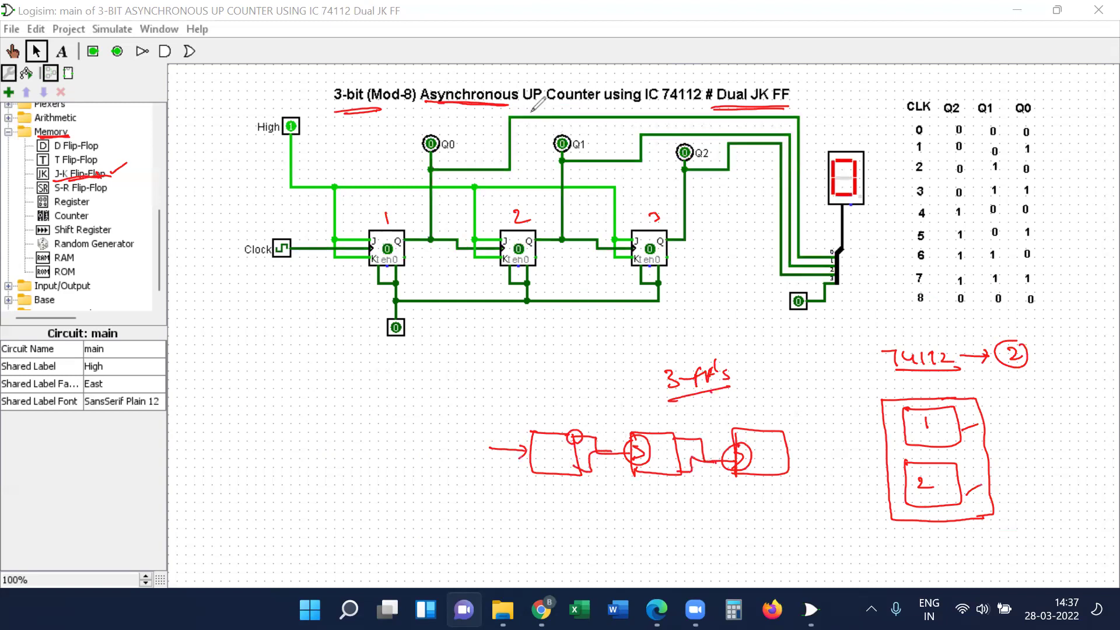
drag(518, 102, 548, 103)
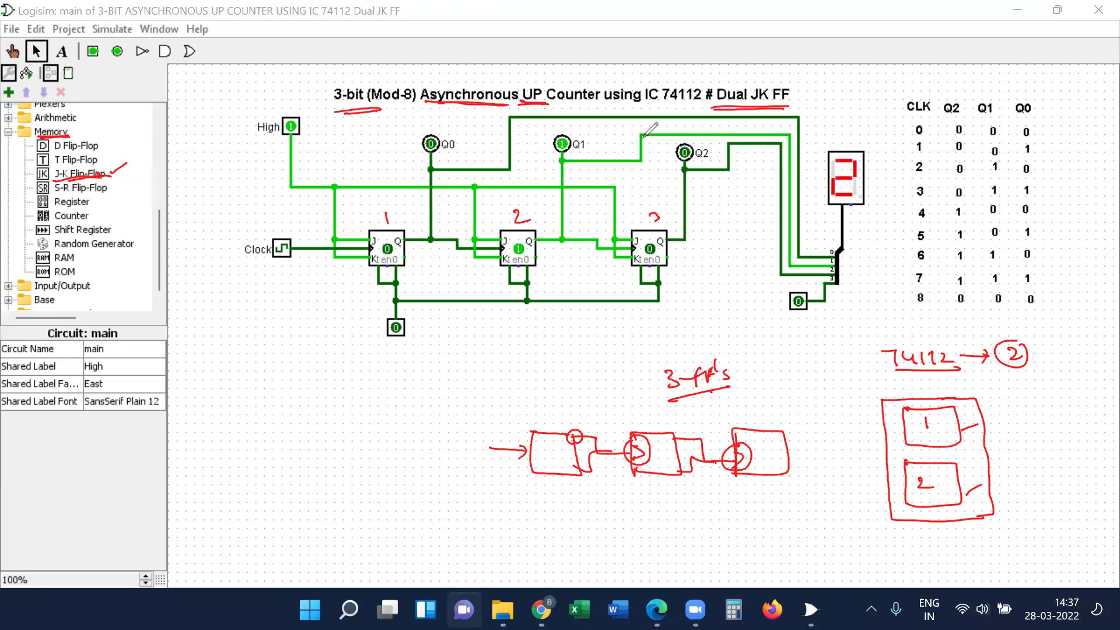
Step: Clear all annotations and write an underlined "Asynchronous" followed by an arrow below the circuit
key(e)
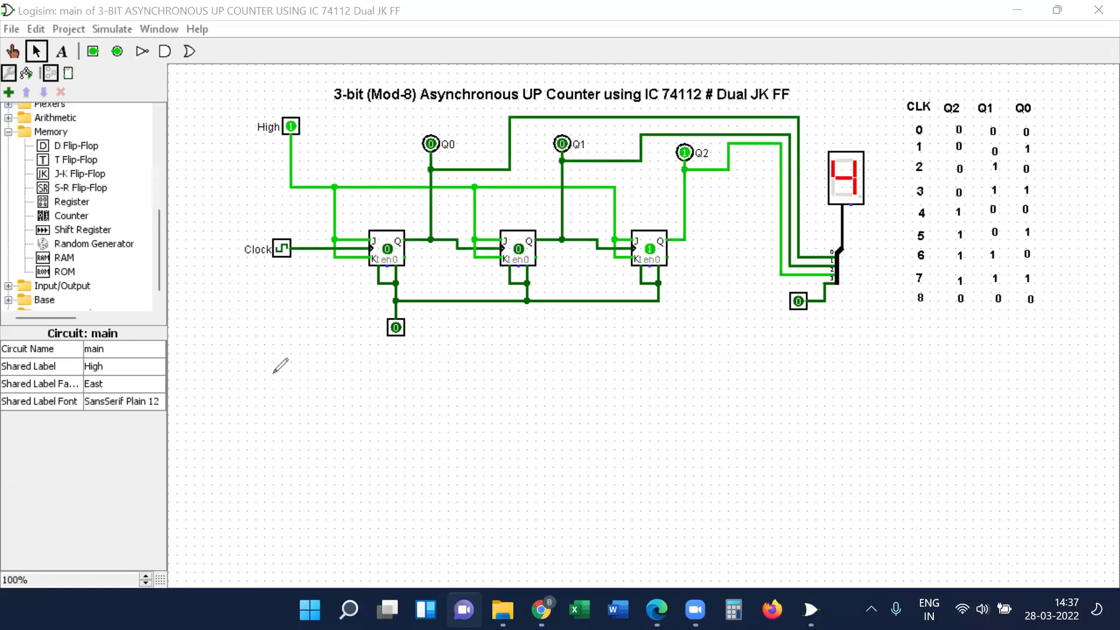
drag(271, 378, 290, 380)
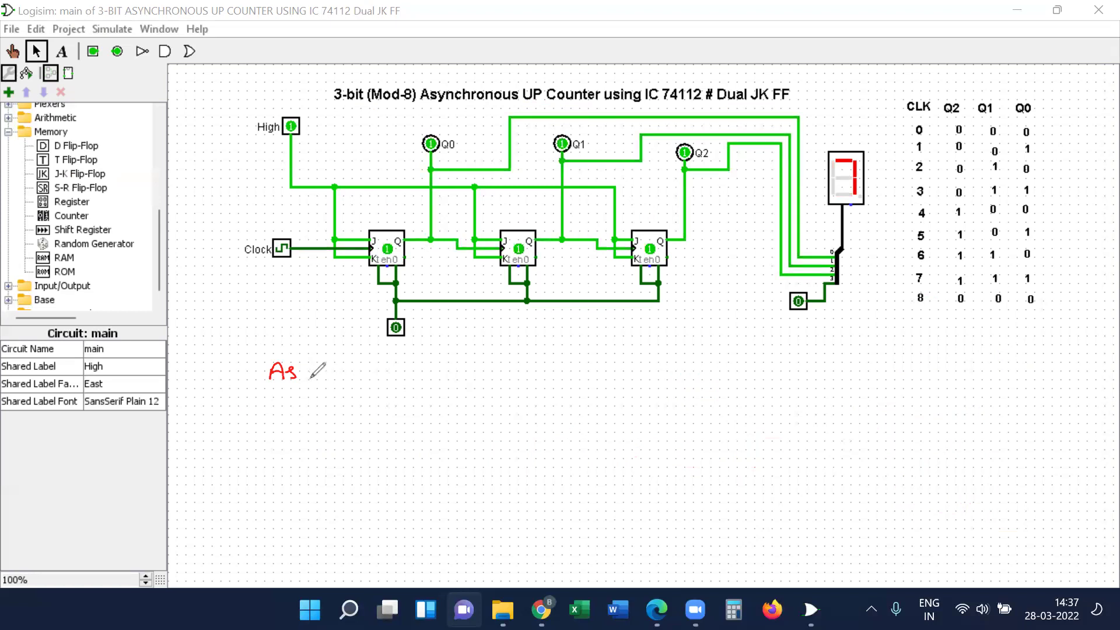
mouse_move(294, 366)
mouse_down()
mouse_move(309, 389)
mouse_move(336, 363)
mouse_move(347, 375)
mouse_move(392, 364)
mouse_up()
mouse_move(271, 384)
mouse_down()
mouse_move(429, 372)
mouse_move(418, 380)
mouse_up()
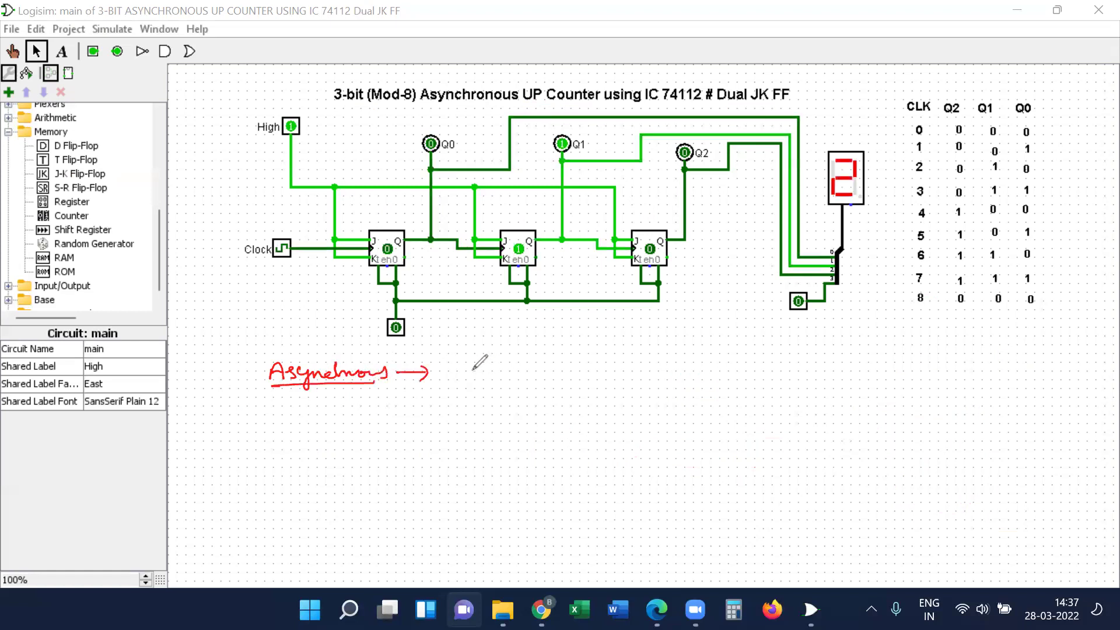
Step: Write "+ve edge" after the arrow and "-ve edge" directly beneath it
drag(461, 371, 478, 371)
drag(471, 363, 469, 380)
drag(485, 364, 601, 370)
click(611, 369)
drag(470, 403, 479, 401)
mouse_move(490, 399)
mouse_down()
mouse_move(494, 408)
mouse_move(550, 403)
mouse_move(569, 385)
mouse_move(583, 400)
mouse_up()
click(600, 402)
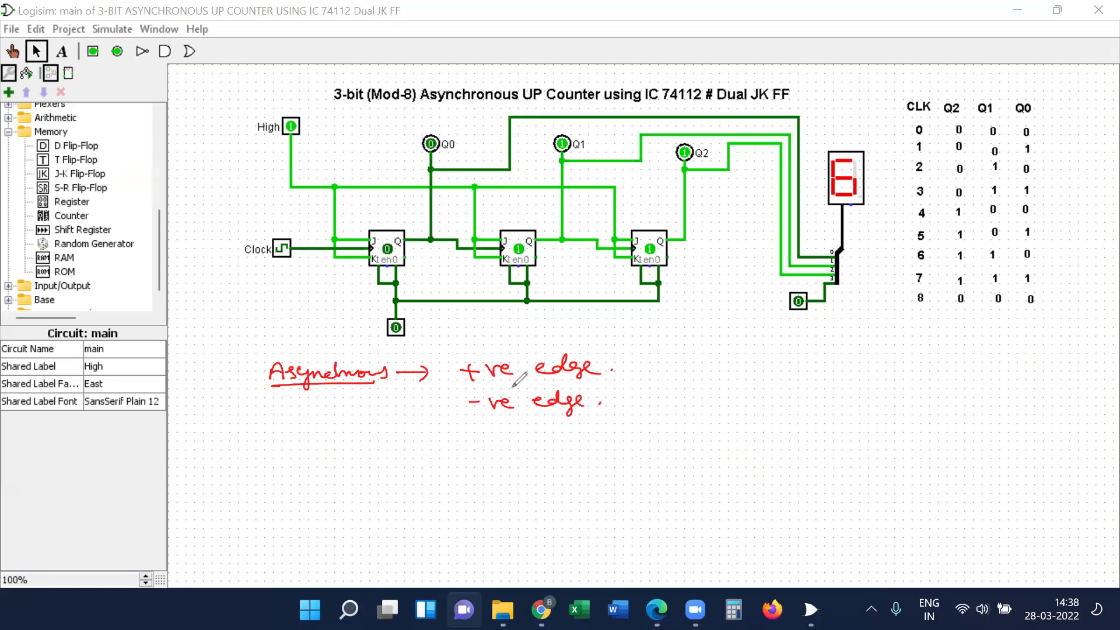
click(611, 369)
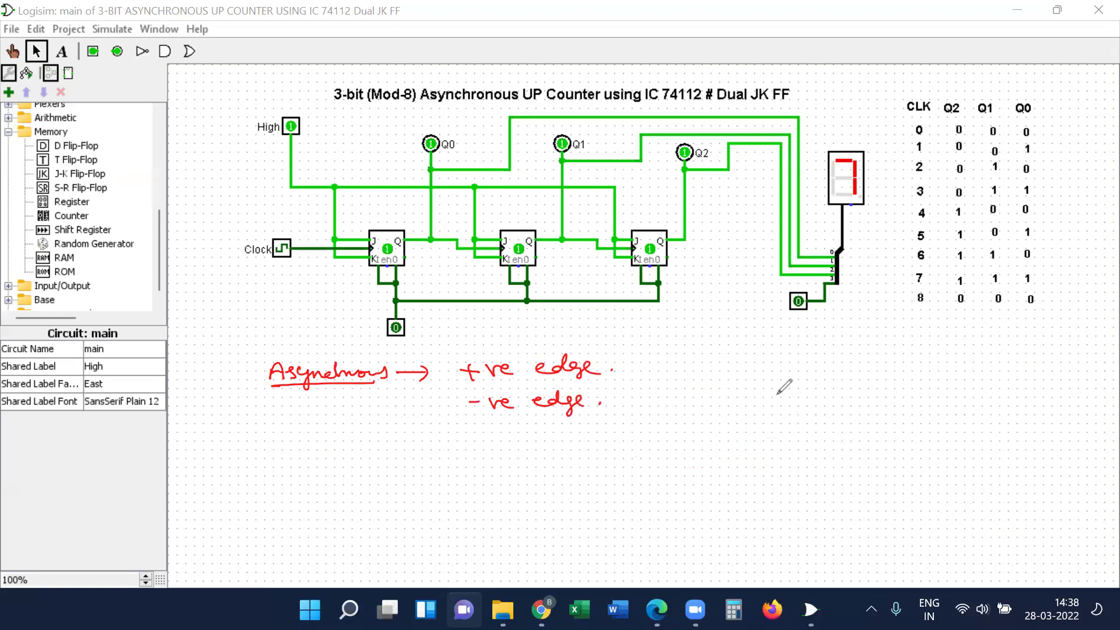
Step: Write "J=K=1 → Toggle Mod" below the truth table
mouse_move(797, 369)
mouse_down()
mouse_move(799, 382)
mouse_move(843, 385)
mouse_up()
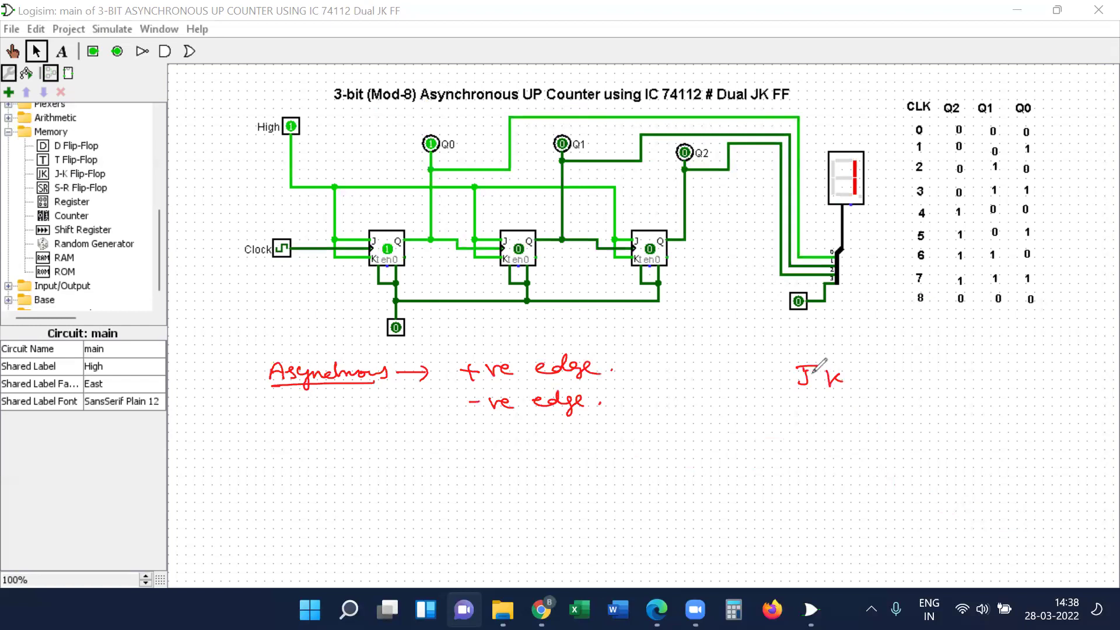
drag(855, 376, 865, 377)
mouse_move(855, 385)
mouse_down()
mouse_move(934, 376)
mouse_move(925, 370)
mouse_move(956, 380)
mouse_move(965, 370)
mouse_move(969, 385)
mouse_move(976, 372)
mouse_move(1053, 377)
mouse_up()
click(948, 377)
Step: Sketch a clock pulse with its width marked under the J=K=1 note, and crossed axes beside it carrying the bits 01010101
mouse_move(825, 435)
mouse_down()
mouse_move(851, 429)
mouse_move(850, 412)
mouse_move(884, 414)
mouse_move(886, 434)
mouse_move(912, 435)
mouse_up()
drag(826, 407, 848, 408)
mouse_move(840, 402)
mouse_down()
mouse_move(841, 413)
mouse_move(899, 416)
mouse_move(872, 405)
mouse_move(907, 399)
mouse_up()
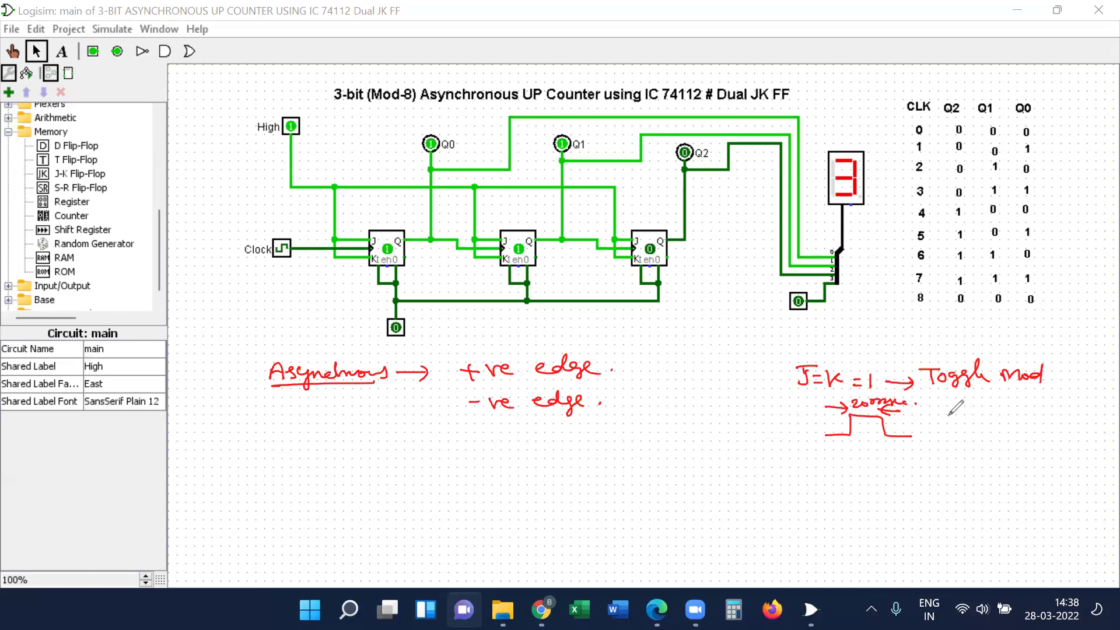
mouse_move(986, 400)
mouse_down()
mouse_move(981, 435)
mouse_move(1058, 431)
mouse_up()
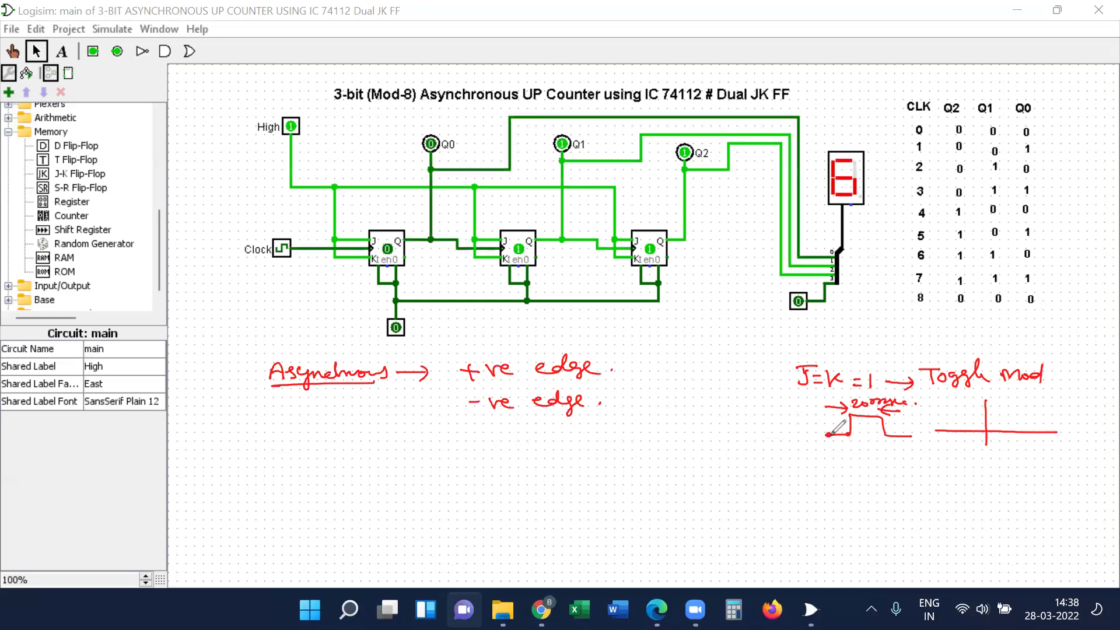
drag(844, 436, 854, 416)
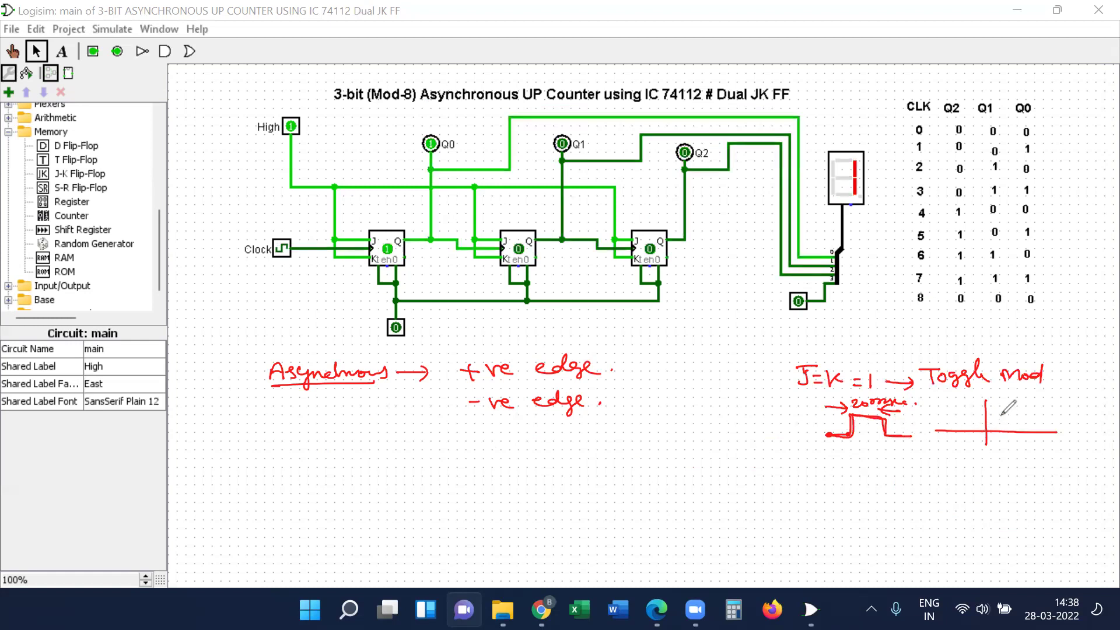
drag(1007, 407, 1081, 419)
click(1076, 414)
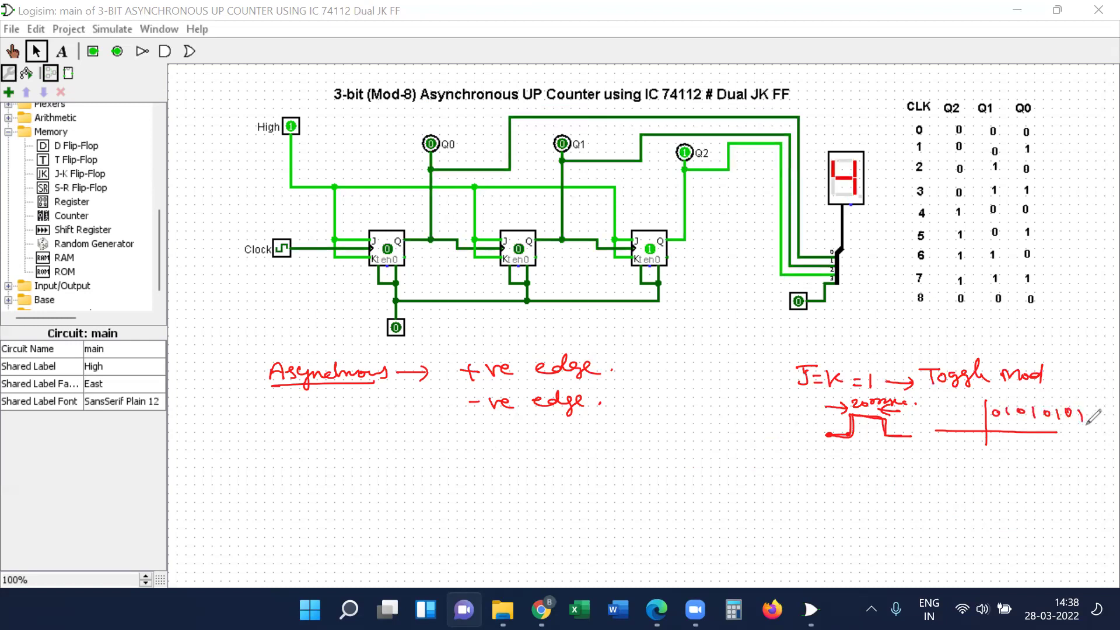
Step: Underline "Toggle Mod", point an arrow from it to an underlined race-condition note, and underline the alternating bit sequence
drag(934, 386, 1034, 387)
mouse_move(948, 347)
mouse_down()
mouse_move(959, 337)
mouse_move(1039, 350)
mouse_up()
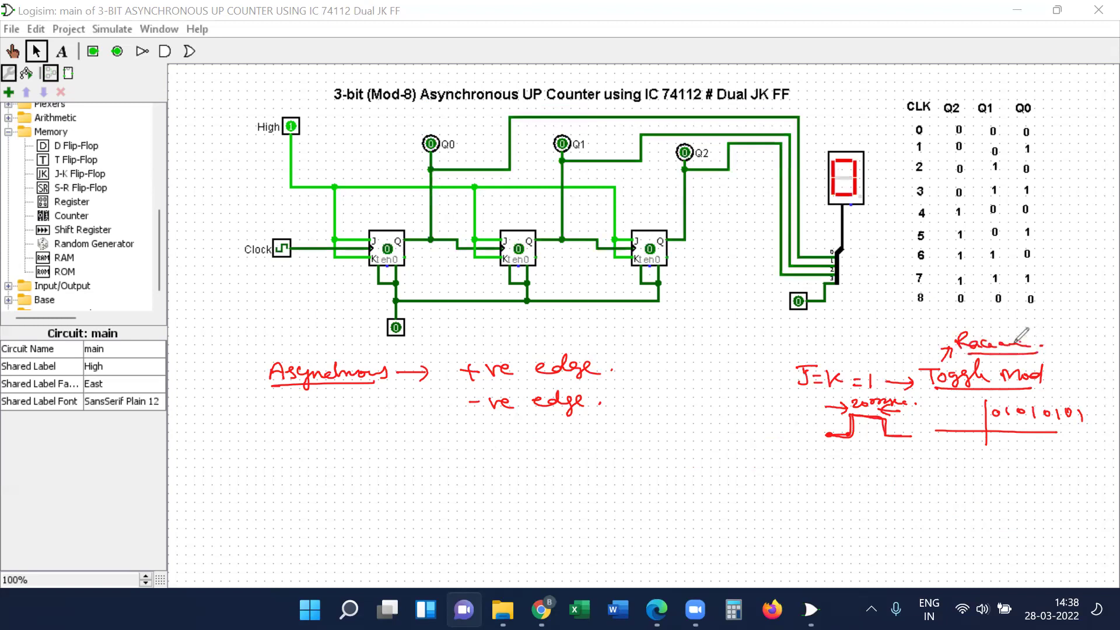
drag(995, 420, 1096, 430)
drag(996, 415, 1081, 418)
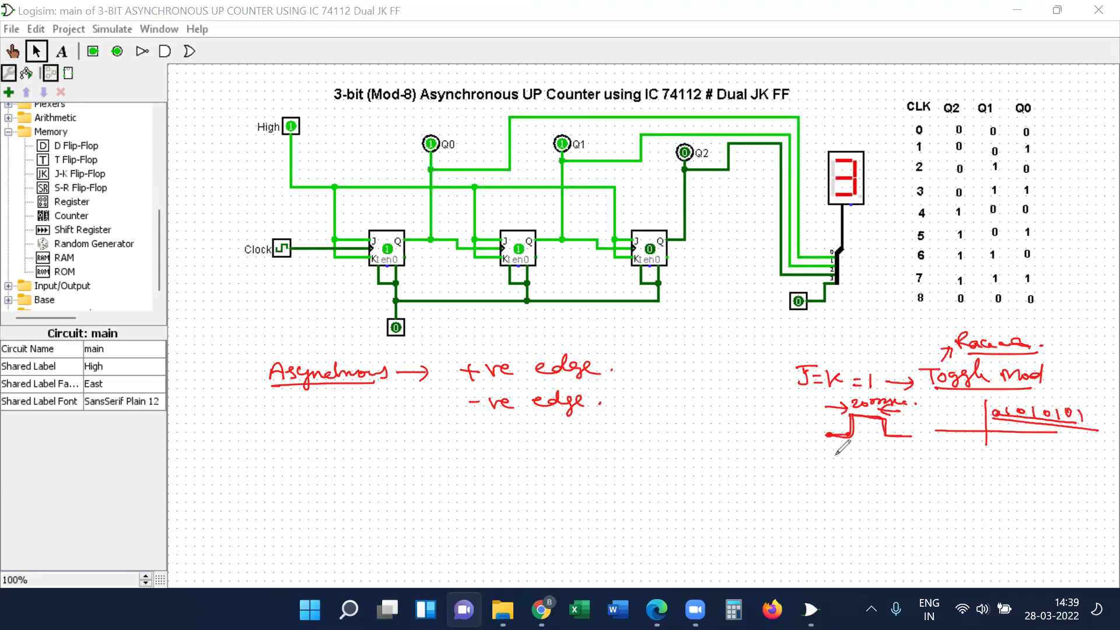
Step: List "1. +ve edge", "2. -ve edge" and "3. Master-Slave" under the clock pulse, bracing the first two items together
drag(830, 456, 864, 461)
mouse_move(856, 456)
mouse_down()
mouse_move(857, 469)
mouse_move(940, 464)
mouse_up()
mouse_move(820, 480)
mouse_down()
mouse_move(829, 490)
mouse_move(940, 484)
mouse_move(937, 494)
mouse_up()
drag(820, 506, 823, 516)
mouse_move(840, 513)
mouse_down()
mouse_move(1015, 519)
mouse_move(1001, 525)
mouse_up()
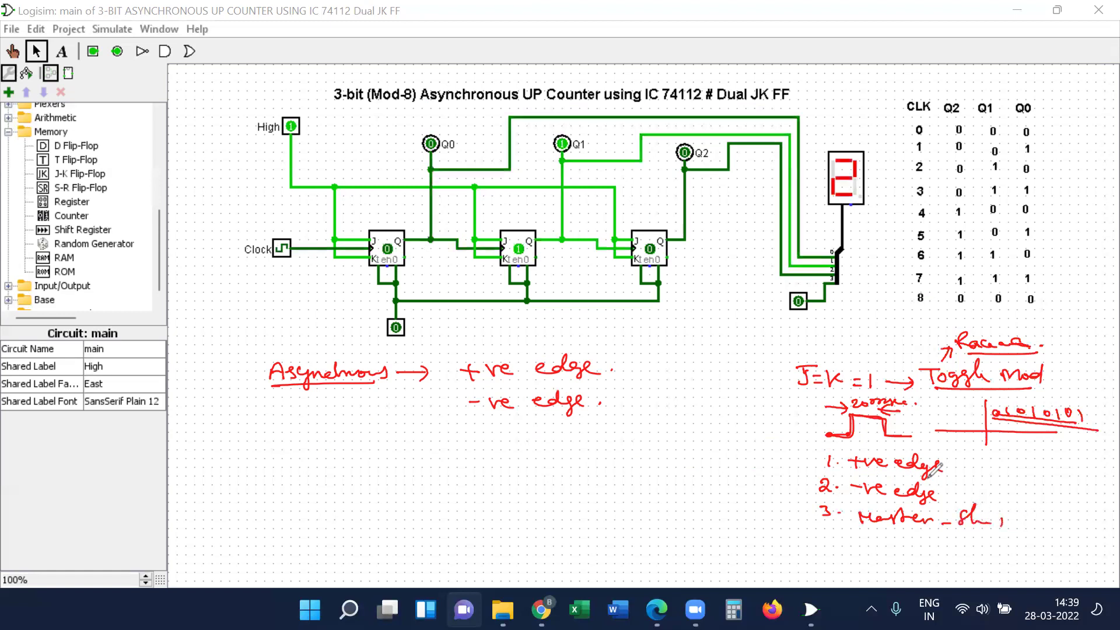
mouse_move(961, 464)
mouse_down()
mouse_move(955, 487)
mouse_move(960, 474)
mouse_up()
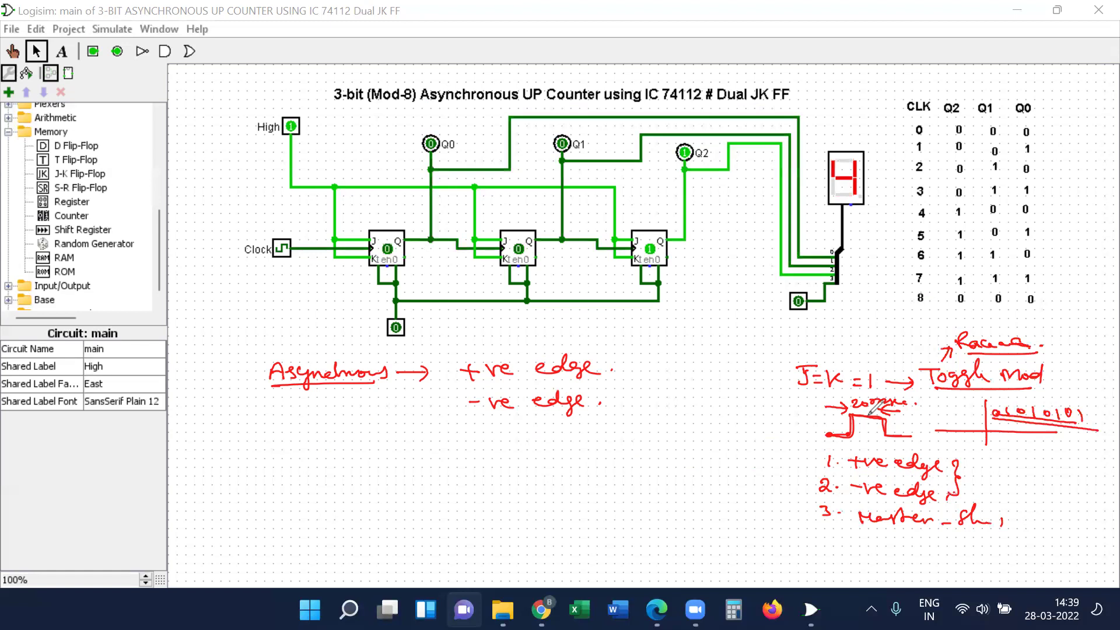
Step: Split the clock pulse with a vertical line, mark its 0 and 1 levels, and label the +ve rising and -ve falling edges
mouse_move(867, 425)
mouse_down()
mouse_move(868, 397)
mouse_move(864, 449)
mouse_up()
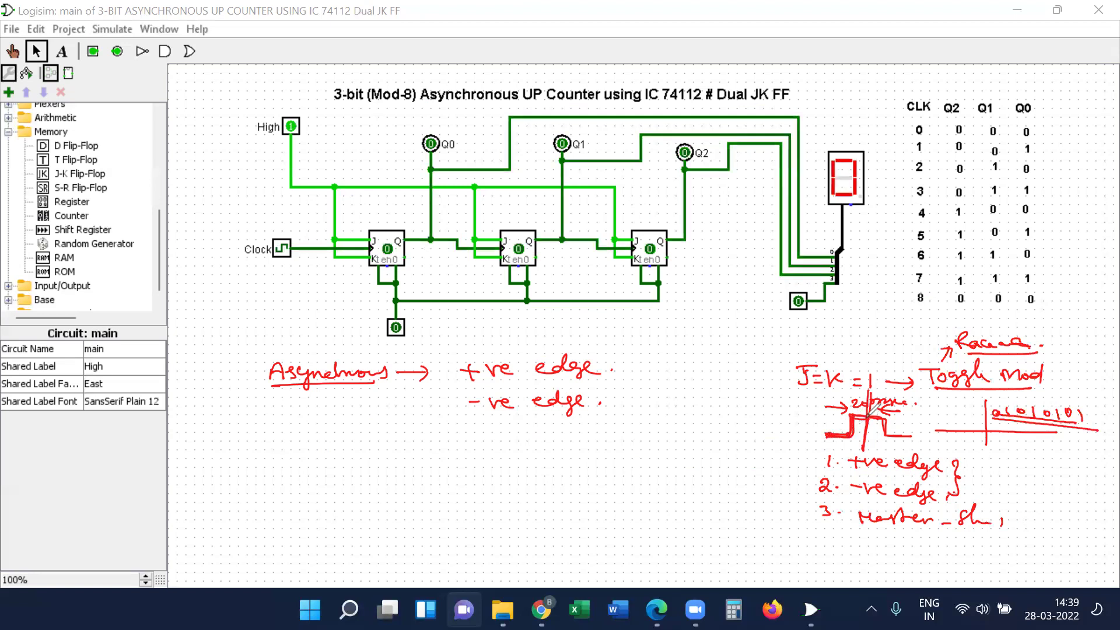
mouse_move(817, 429)
mouse_down()
mouse_move(892, 424)
mouse_move(924, 441)
mouse_up()
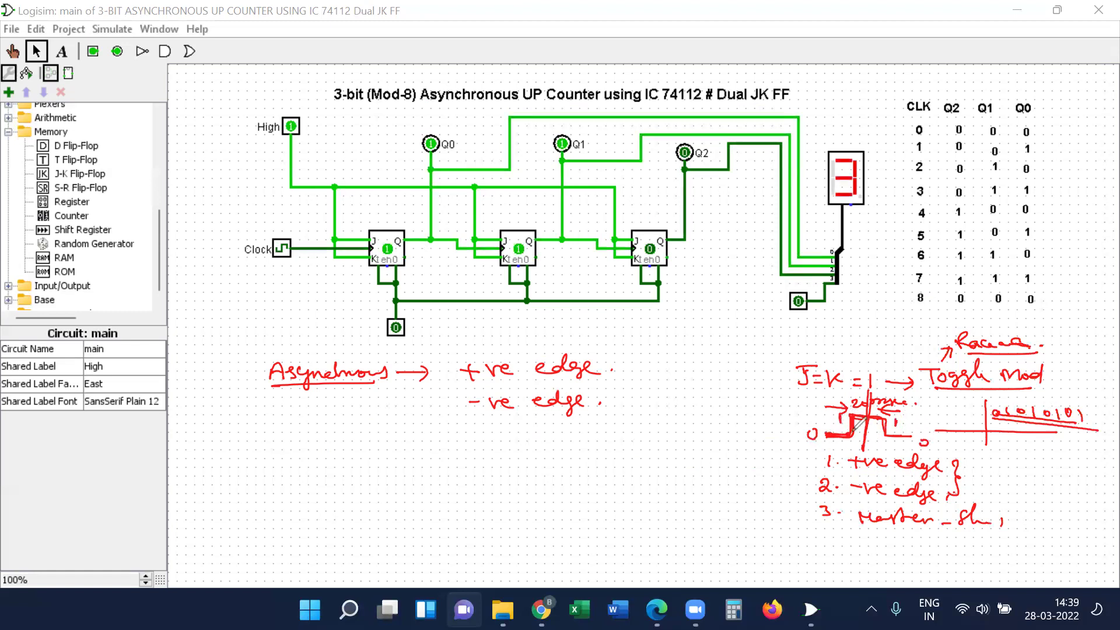
mouse_move(773, 424)
mouse_down()
mouse_move(768, 438)
mouse_move(804, 421)
mouse_up()
drag(905, 429, 970, 426)
mouse_move(754, 455)
mouse_down()
mouse_move(758, 470)
mouse_move(807, 454)
mouse_up()
drag(948, 444, 986, 439)
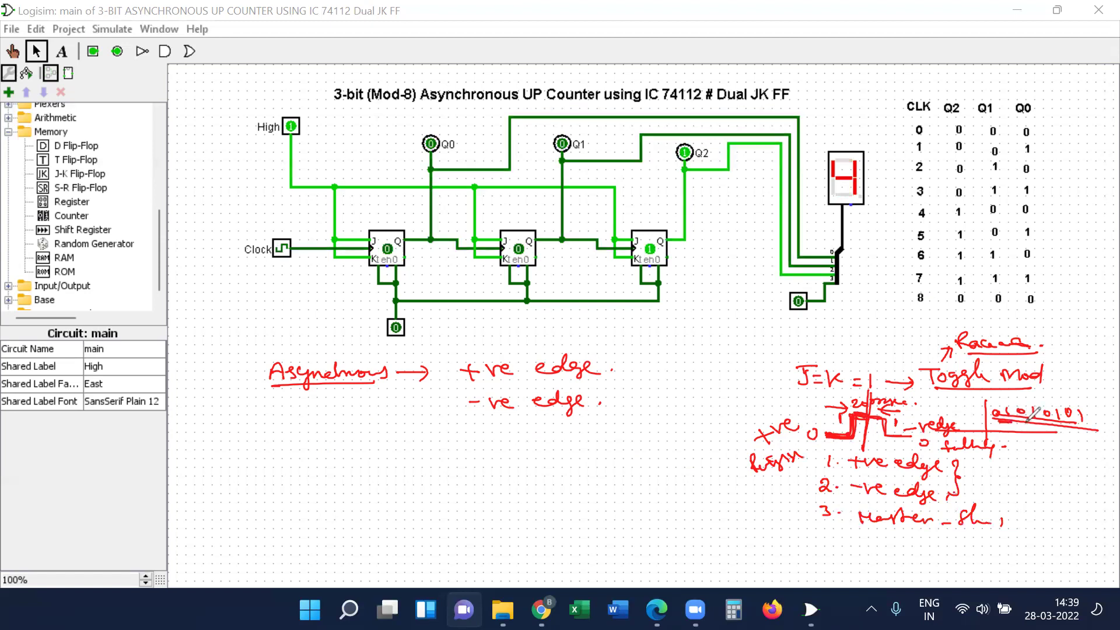
Step: Circle the second and third bits of the alternating sequence and add a second brace beside the two edge-trigger list items
drag(1013, 407, 1011, 403)
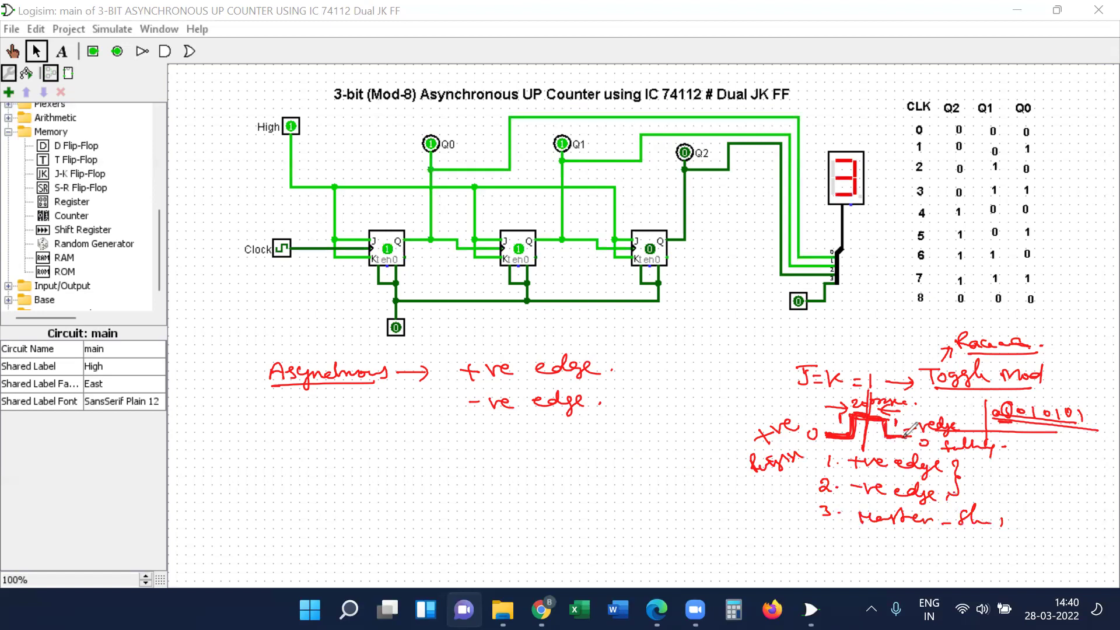
mouse_move(1020, 416)
mouse_down()
mouse_move(1029, 401)
mouse_move(1031, 415)
mouse_move(1018, 408)
mouse_up()
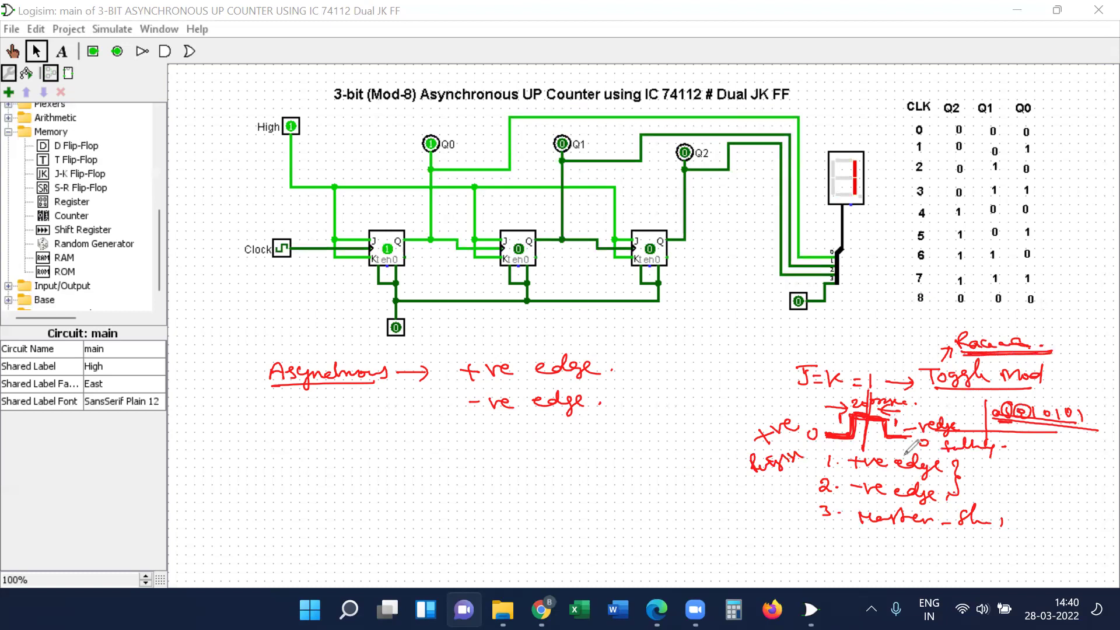
drag(972, 459, 967, 494)
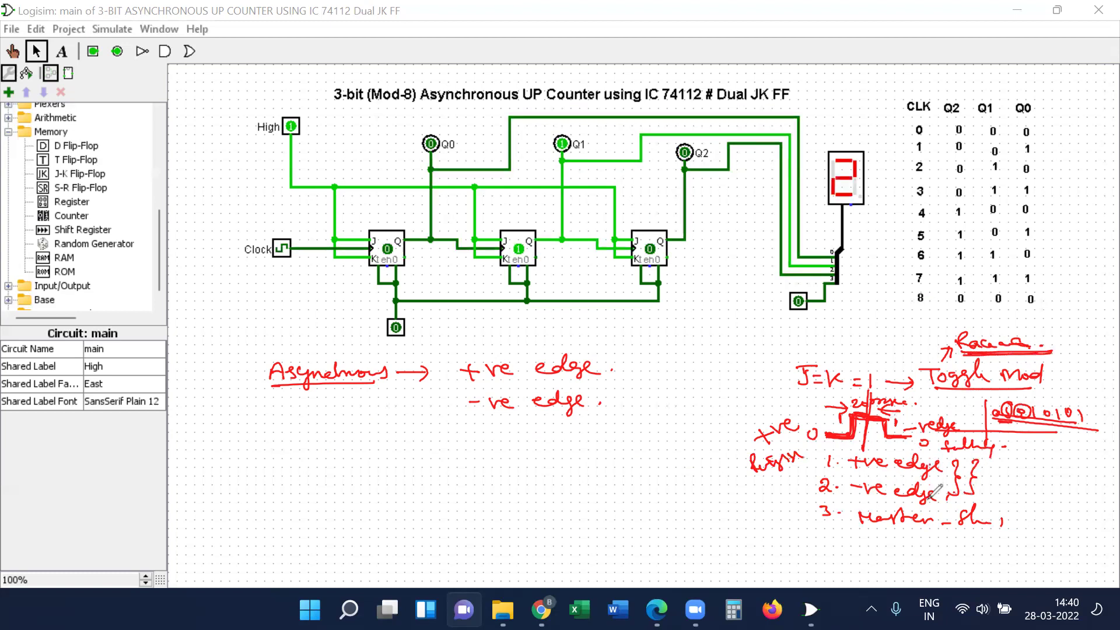
Step: Box "J=K=1", tick the "Asynchronous" heading, and brace its +ve edge and -ve edge notes together
mouse_move(815, 389)
mouse_down()
mouse_move(884, 387)
mouse_move(885, 362)
mouse_move(794, 359)
mouse_move(784, 373)
mouse_move(815, 390)
mouse_up()
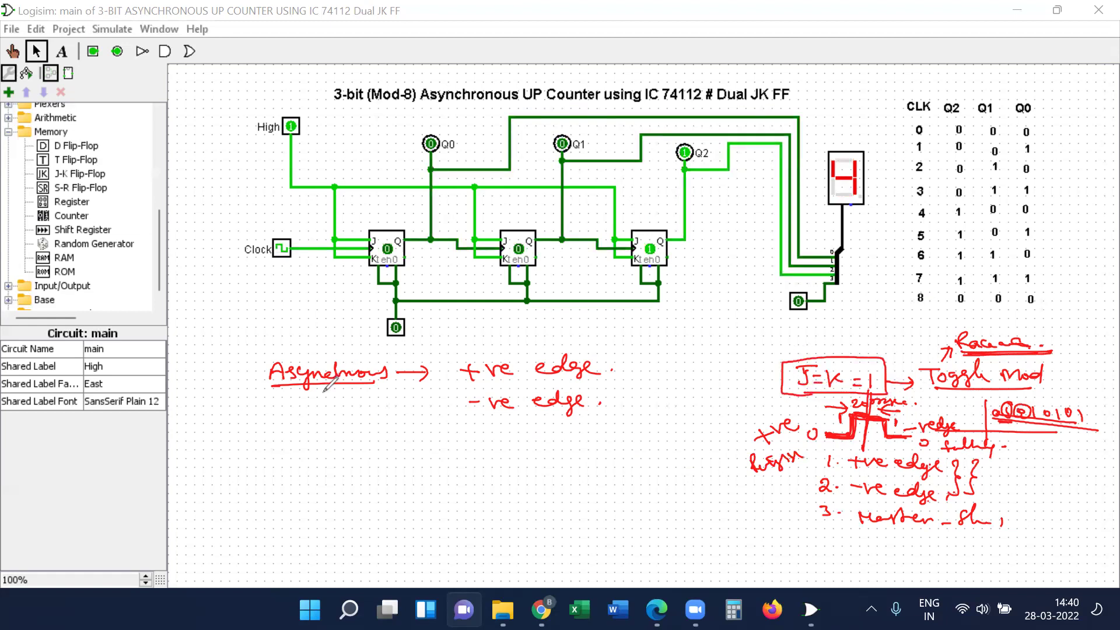
drag(324, 392, 350, 379)
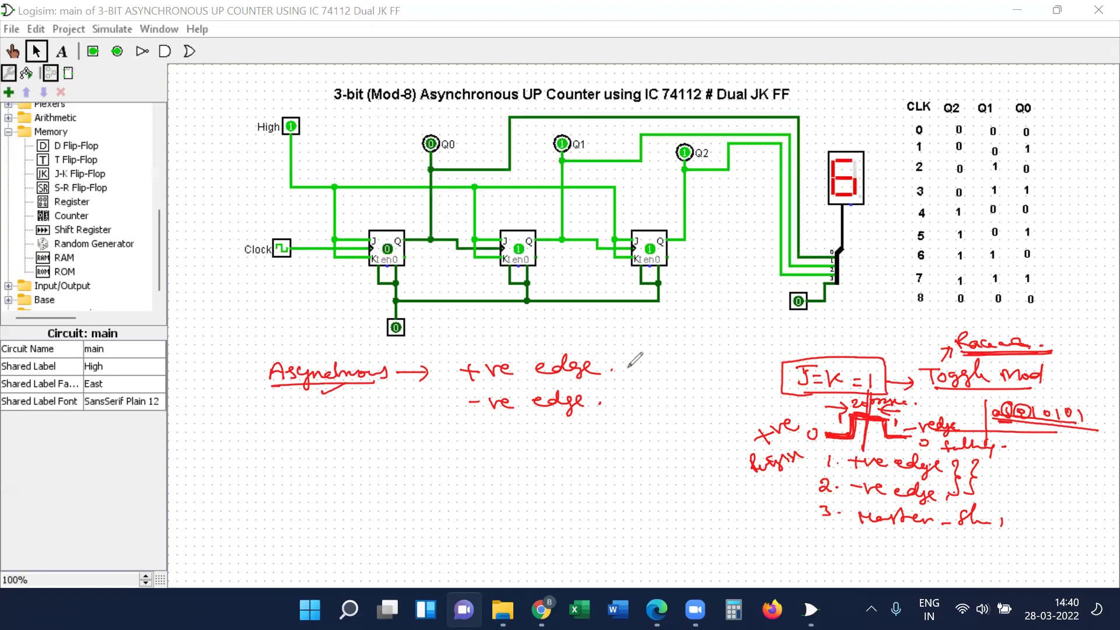
drag(628, 364, 615, 404)
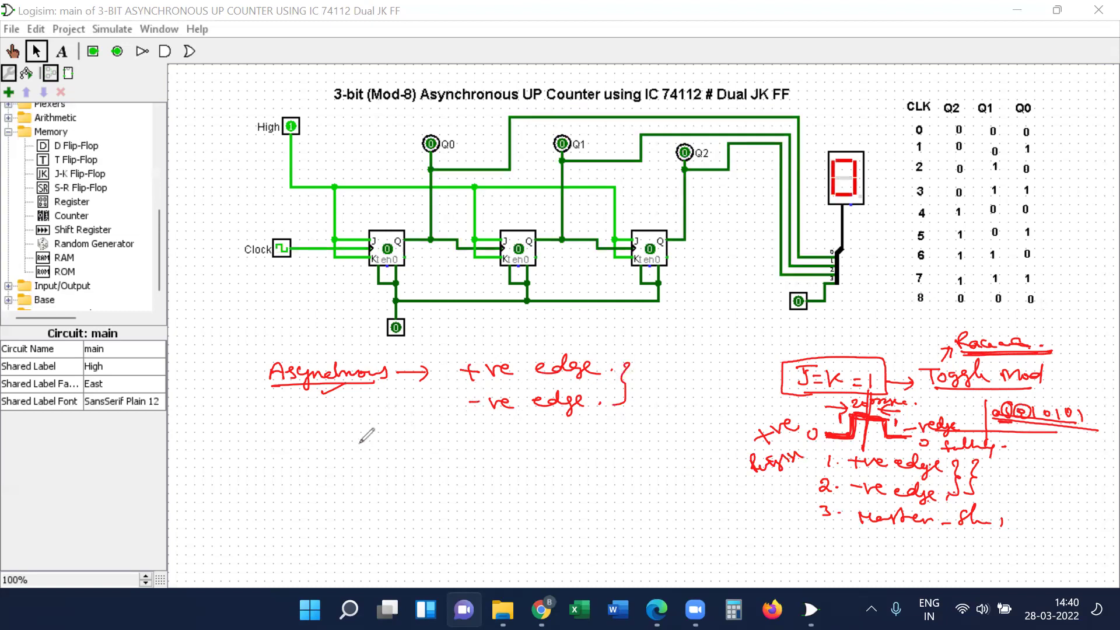
Step: Write an underlined "UP" with "Q → -ve" and "Down" with "Q → +ve" below the Asynchronous notes, plus a separate Q beneath
mouse_move(261, 421)
mouse_down()
mouse_move(273, 448)
mouse_move(247, 450)
mouse_move(278, 451)
mouse_up()
mouse_move(461, 432)
mouse_down()
mouse_move(506, 438)
mouse_move(483, 437)
mouse_up()
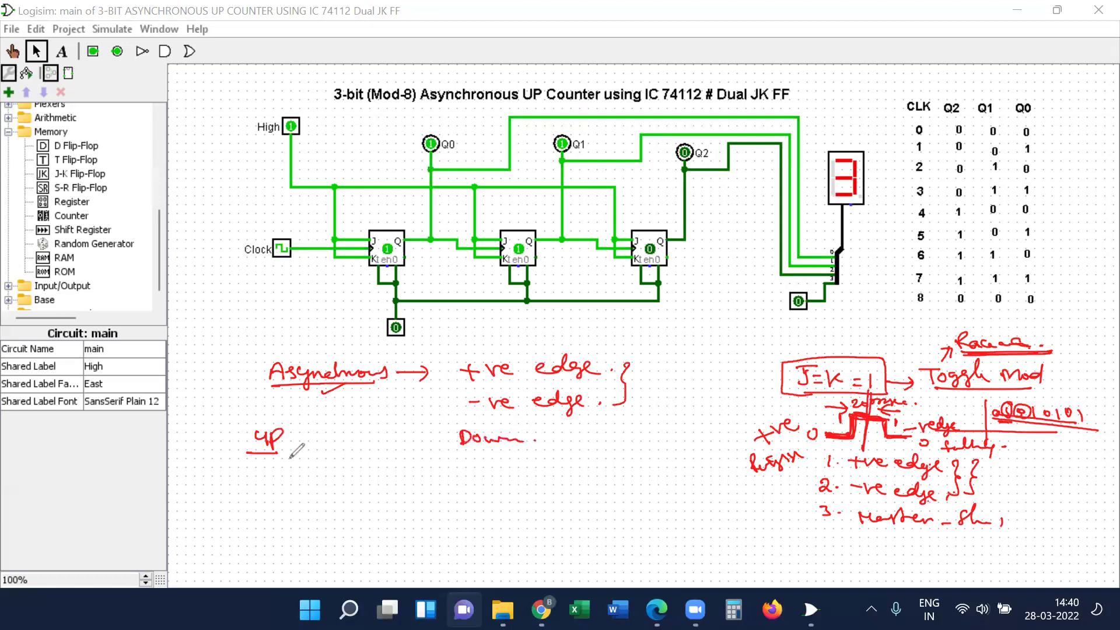
mouse_move(201, 474)
mouse_down()
mouse_move(214, 493)
mouse_move(245, 485)
mouse_up()
mouse_move(238, 477)
mouse_down()
mouse_move(238, 494)
mouse_move(311, 478)
mouse_up()
mouse_move(466, 466)
mouse_down()
mouse_move(477, 480)
mouse_move(567, 471)
mouse_move(572, 481)
mouse_up()
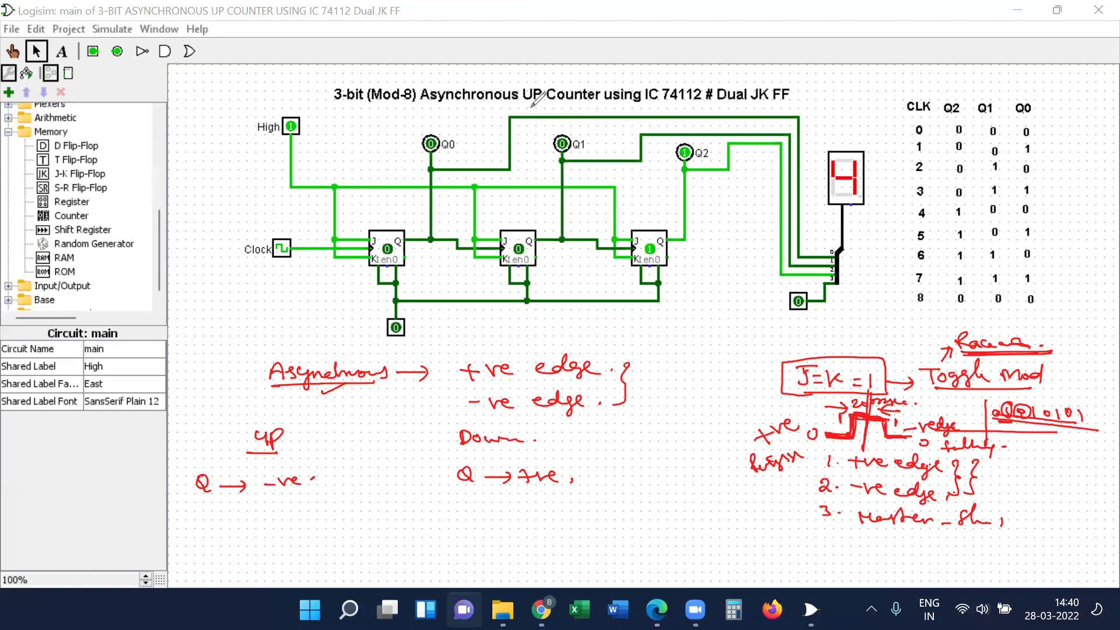
drag(350, 509, 361, 510)
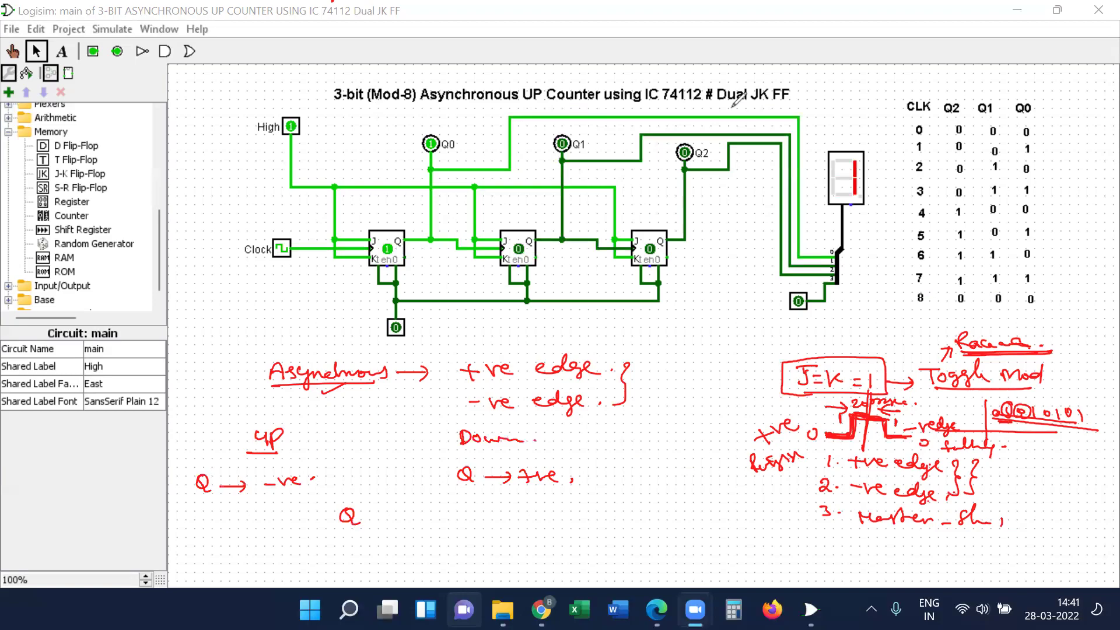
Step: Undo the Asynchronous and UP/Down notes and write "(+ve) Q → +ve edge CK" below the circuit
key(ctrl+z)
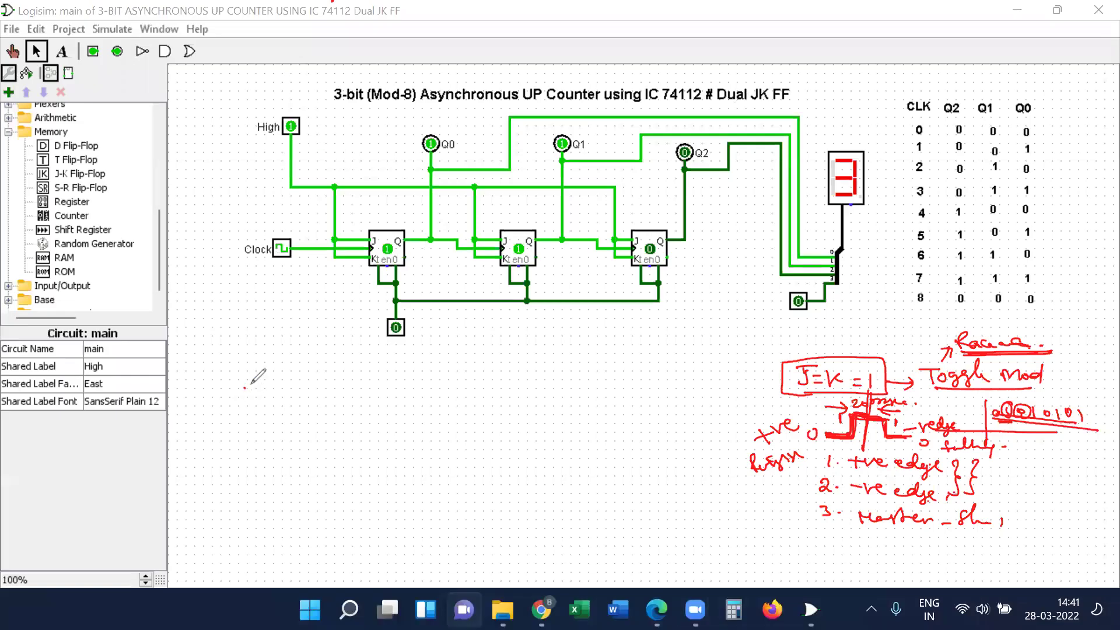
mouse_move(245, 387)
mouse_down()
mouse_move(257, 402)
mouse_move(324, 405)
mouse_up()
drag(185, 395, 200, 393)
mouse_move(193, 386)
mouse_down()
mouse_move(193, 402)
mouse_move(219, 398)
mouse_up()
mouse_move(221, 383)
mouse_down()
mouse_move(224, 403)
mouse_move(176, 407)
mouse_up()
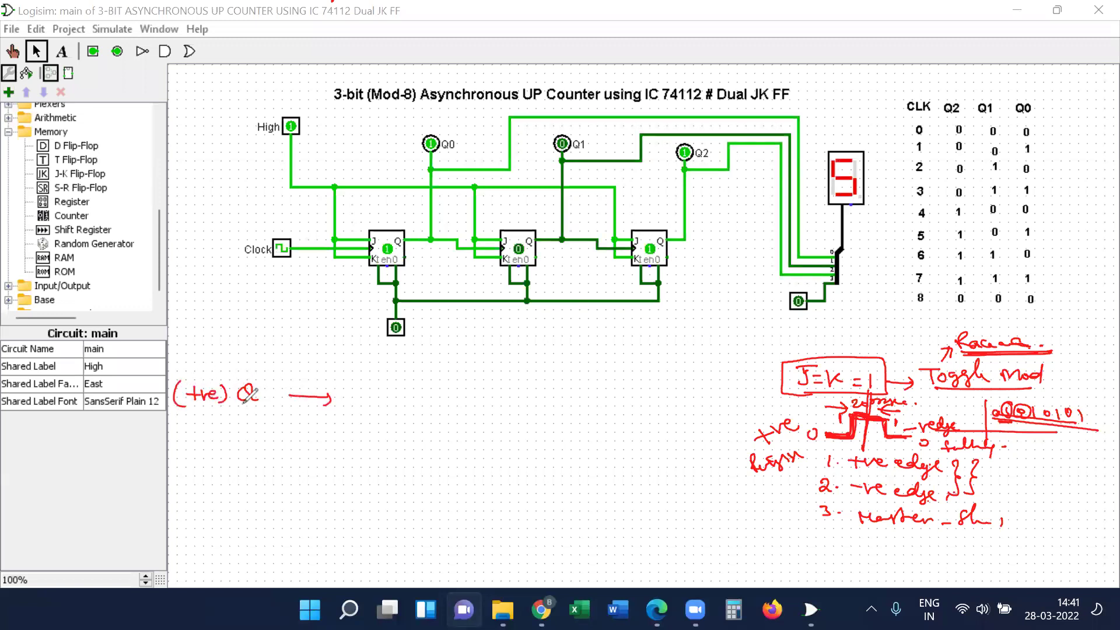
drag(371, 396, 390, 396)
mouse_move(381, 388)
mouse_down()
mouse_move(380, 405)
mouse_move(492, 386)
mouse_move(508, 403)
mouse_move(501, 396)
mouse_move(548, 399)
mouse_up()
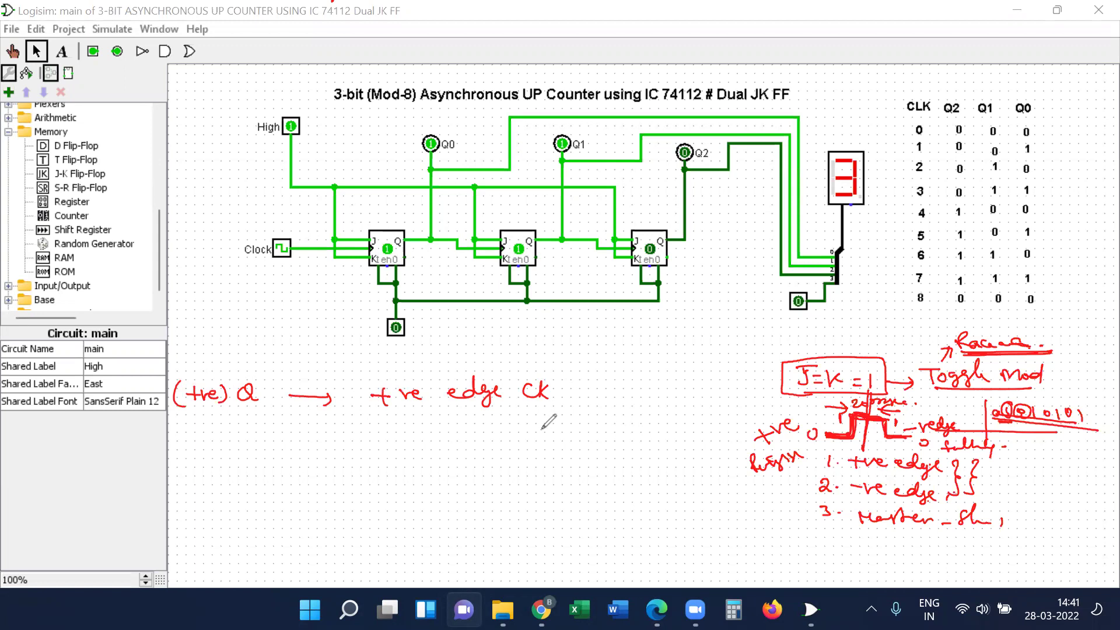
Step: Complete the first line with "→ Down", bracket its Q, and write "(+ve)(Q) → -ve edge CK → UP" beneath it
mouse_move(577, 392)
mouse_down()
mouse_move(702, 386)
mouse_move(676, 406)
mouse_up()
click(702, 386)
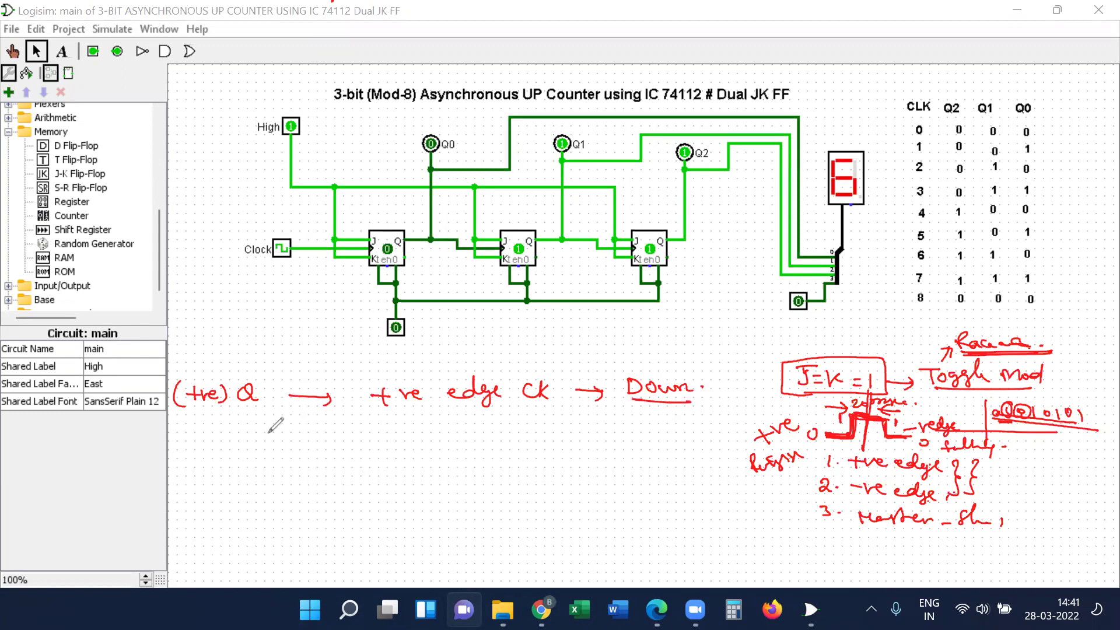
mouse_move(185, 438)
mouse_down()
mouse_move(256, 439)
mouse_move(240, 448)
mouse_move(260, 431)
mouse_up()
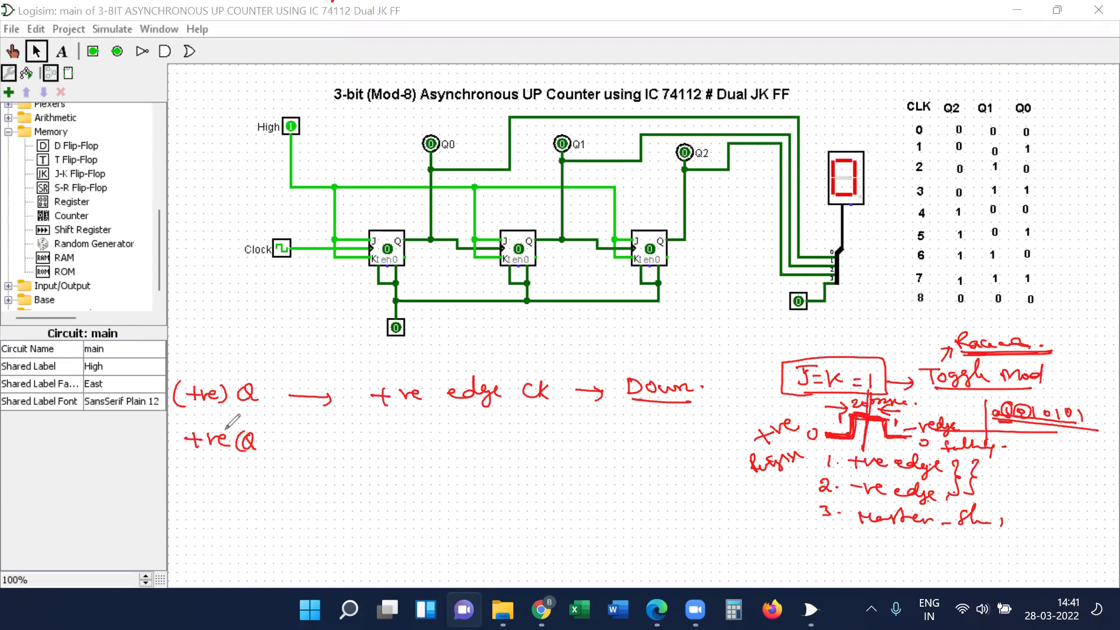
drag(182, 432, 178, 452)
mouse_move(257, 384)
mouse_down()
mouse_move(261, 413)
mouse_move(230, 409)
mouse_move(229, 450)
mouse_up()
drag(240, 430, 237, 452)
mouse_move(256, 429)
mouse_down()
mouse_move(261, 450)
mouse_move(331, 451)
mouse_up()
mouse_move(320, 444)
mouse_down()
mouse_move(322, 456)
mouse_move(389, 448)
mouse_up()
drag(393, 445, 467, 458)
mouse_move(473, 449)
mouse_down()
mouse_move(491, 434)
mouse_move(500, 461)
mouse_up()
drag(503, 446, 561, 450)
mouse_move(575, 434)
mouse_down()
mouse_move(583, 450)
mouse_move(610, 452)
mouse_move(662, 442)
mouse_up()
Step: Write two more lines: "-ve (Q̄) → +ve edge CK → UP" and "-ve (Q̄) → -ve edge CK → Down"
mouse_move(182, 483)
mouse_down()
mouse_move(222, 485)
mouse_move(239, 470)
mouse_move(258, 489)
mouse_move(252, 468)
mouse_move(276, 493)
mouse_move(260, 476)
mouse_move(318, 493)
mouse_up()
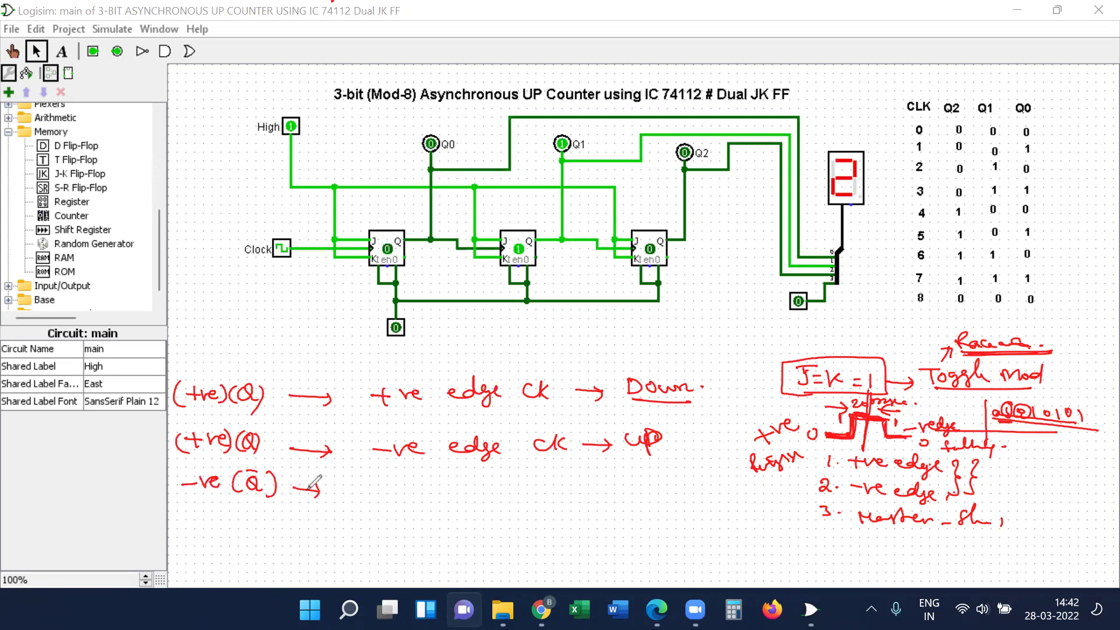
mouse_move(382, 483)
mouse_down()
mouse_move(462, 480)
mouse_move(489, 496)
mouse_move(689, 484)
mouse_up()
mouse_move(188, 523)
mouse_down()
mouse_move(264, 524)
mouse_move(260, 514)
mouse_move(285, 509)
mouse_move(331, 523)
mouse_move(316, 530)
mouse_move(334, 535)
mouse_move(484, 527)
mouse_move(499, 539)
mouse_move(541, 524)
mouse_move(734, 519)
mouse_up()
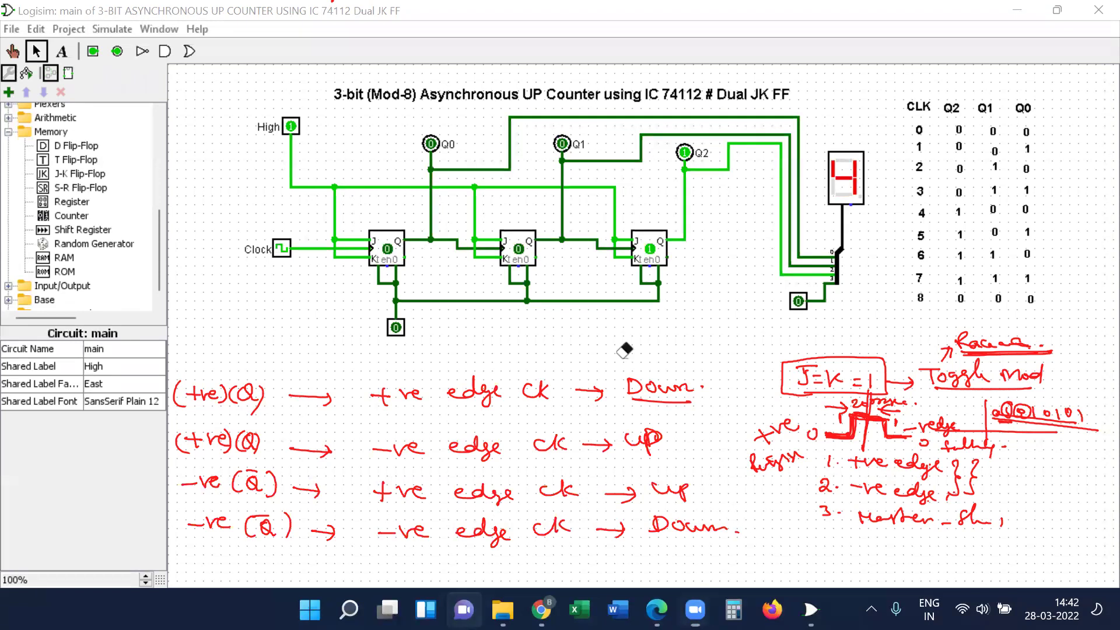
Step: Erase the toggle-mode and edge-trigger notes and tag the first two lines "[Repulsion] ↓" and "[Attraction] ↑"
mouse_move(756, 463)
mouse_down()
mouse_move(808, 432)
mouse_move(813, 374)
mouse_move(884, 402)
mouse_move(1018, 372)
mouse_move(1018, 344)
mouse_move(881, 375)
mouse_move(829, 412)
mouse_move(784, 467)
mouse_move(890, 493)
mouse_move(887, 517)
mouse_move(969, 467)
mouse_move(925, 450)
mouse_move(924, 429)
mouse_move(963, 384)
mouse_move(1073, 418)
mouse_move(870, 394)
mouse_up()
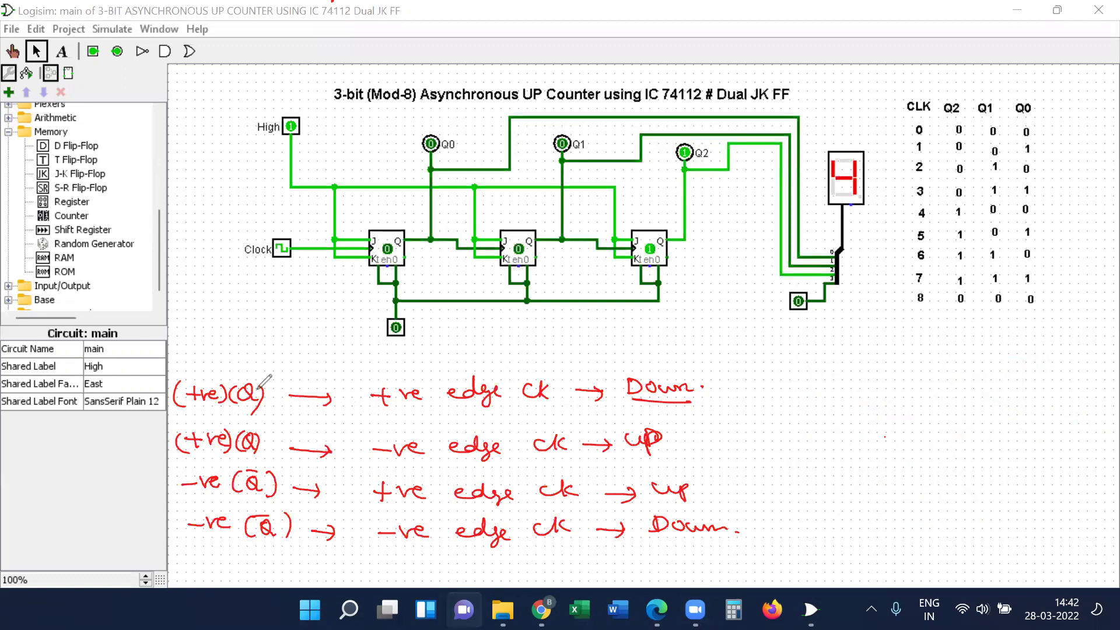
mouse_move(738, 367)
mouse_down()
mouse_move(823, 386)
mouse_move(830, 376)
mouse_move(902, 379)
mouse_up()
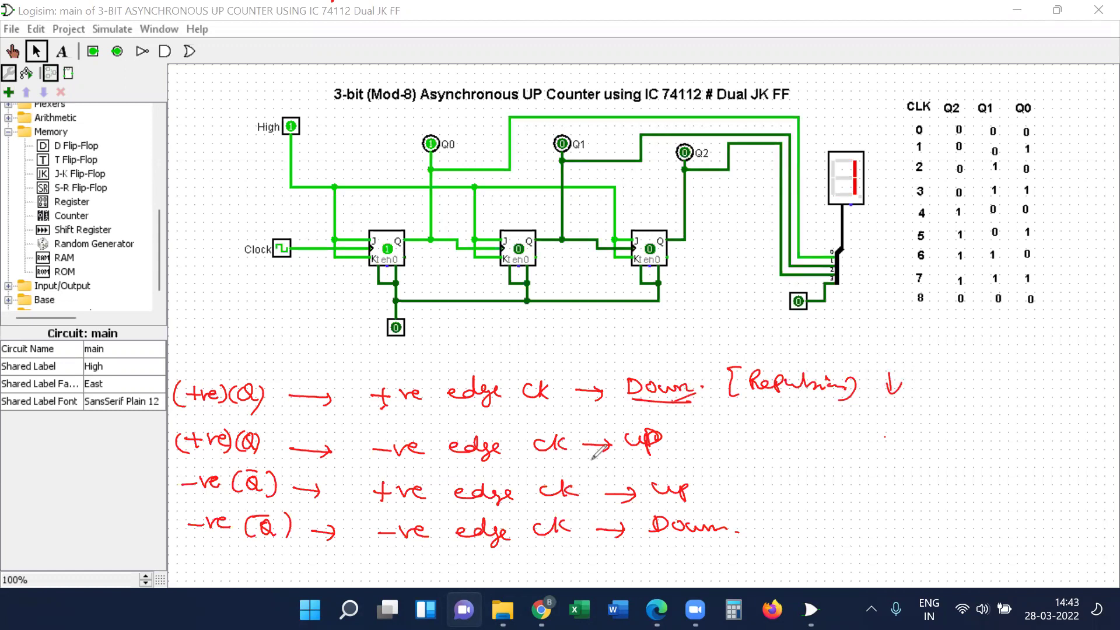
mouse_move(731, 432)
mouse_down()
mouse_move(859, 440)
mouse_move(892, 431)
mouse_move(902, 451)
mouse_up()
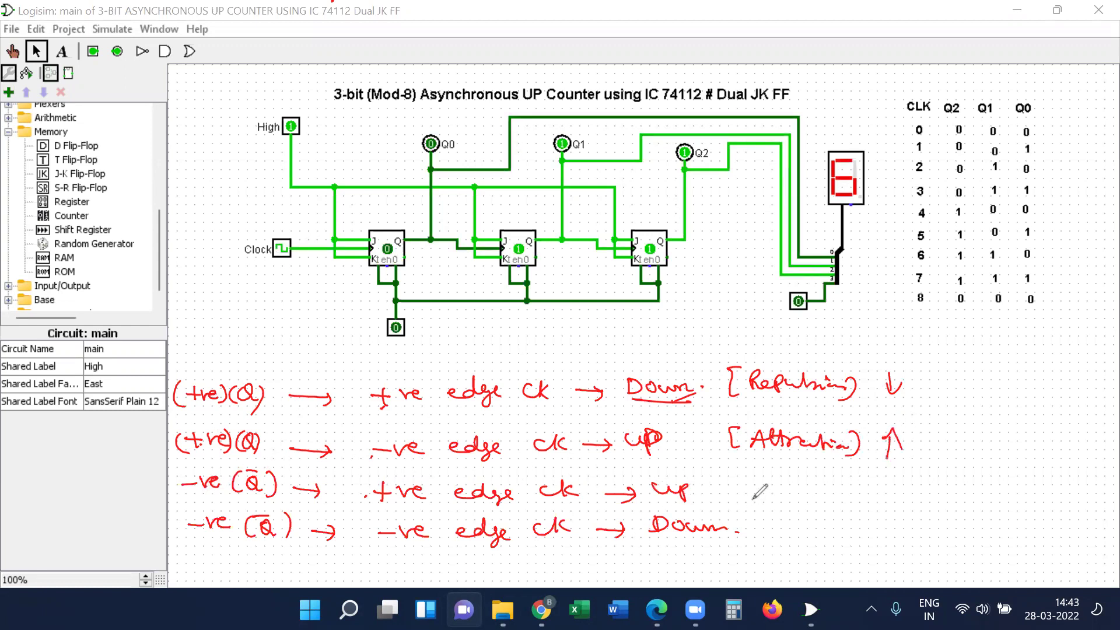
Step: Tag the third line with bracketed ditto marks and an up arrow, and the fourth with "[Repel] ↓"
drag(769, 475, 759, 493)
click(789, 487)
click(799, 486)
mouse_move(835, 475)
mouse_down()
mouse_move(847, 477)
mouse_move(845, 497)
mouse_up()
mouse_move(884, 494)
mouse_down()
mouse_move(881, 477)
mouse_move(891, 481)
mouse_up()
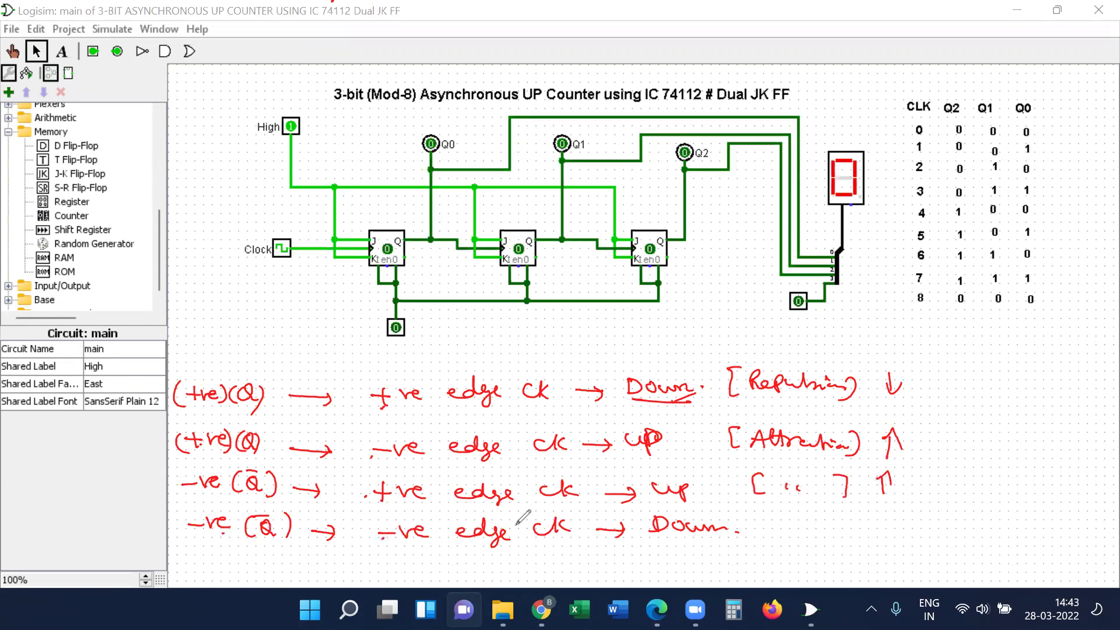
mouse_move(773, 514)
mouse_down()
mouse_move(768, 532)
mouse_move(834, 522)
mouse_move(859, 540)
mouse_move(897, 535)
mouse_up()
drag(891, 525, 897, 535)
click(917, 529)
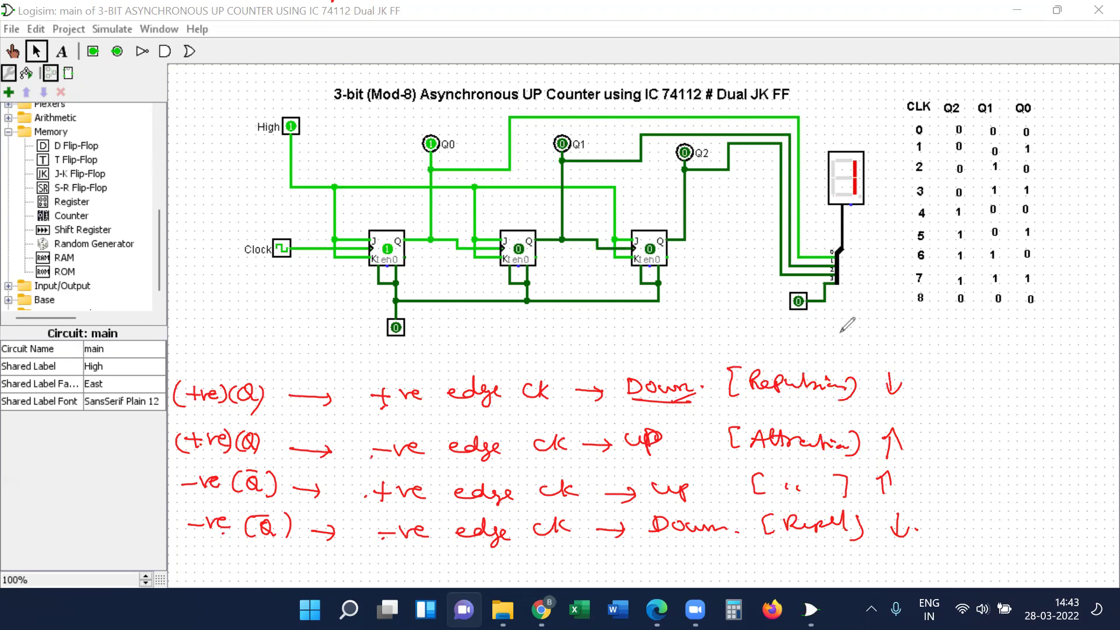
Step: Write a boxed "-ve" with an outgoing arrow, link it to "(+ve)Q", and underline "UP" in the circuit title
drag(853, 341, 867, 340)
mouse_move(869, 335)
mouse_down()
mouse_move(902, 339)
mouse_move(895, 321)
mouse_move(855, 322)
mouse_move(870, 343)
mouse_up()
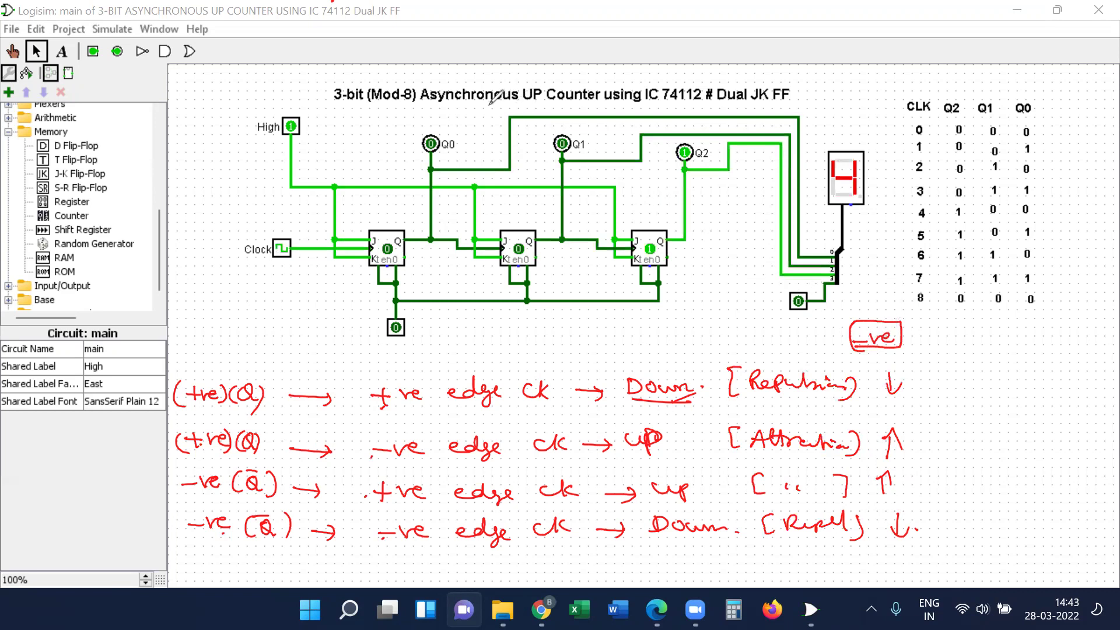
drag(522, 105, 543, 106)
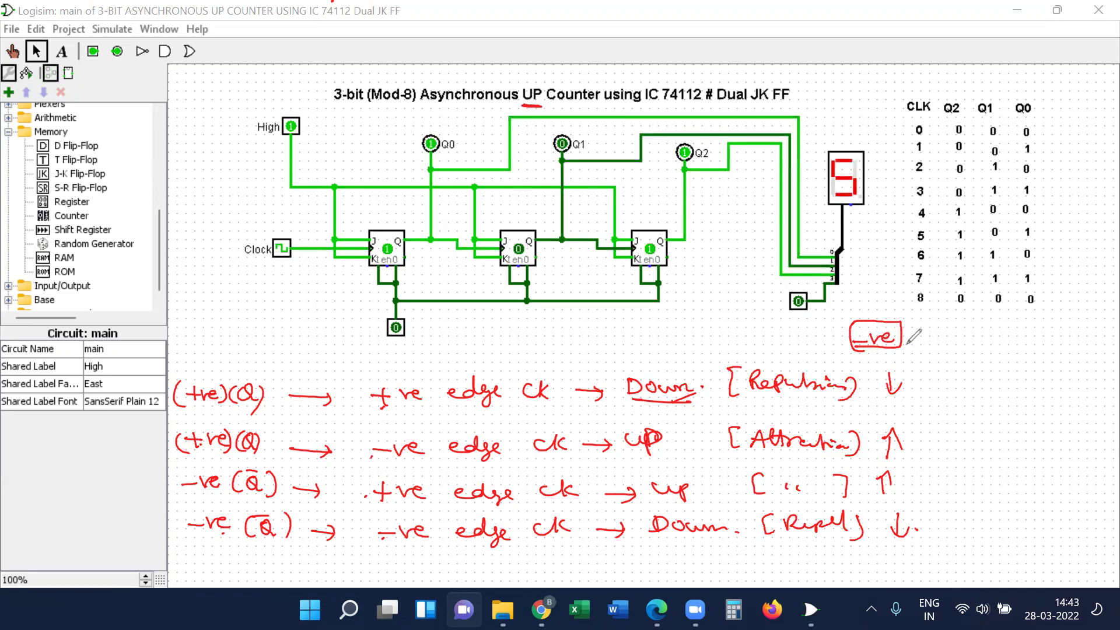
drag(907, 342, 945, 343)
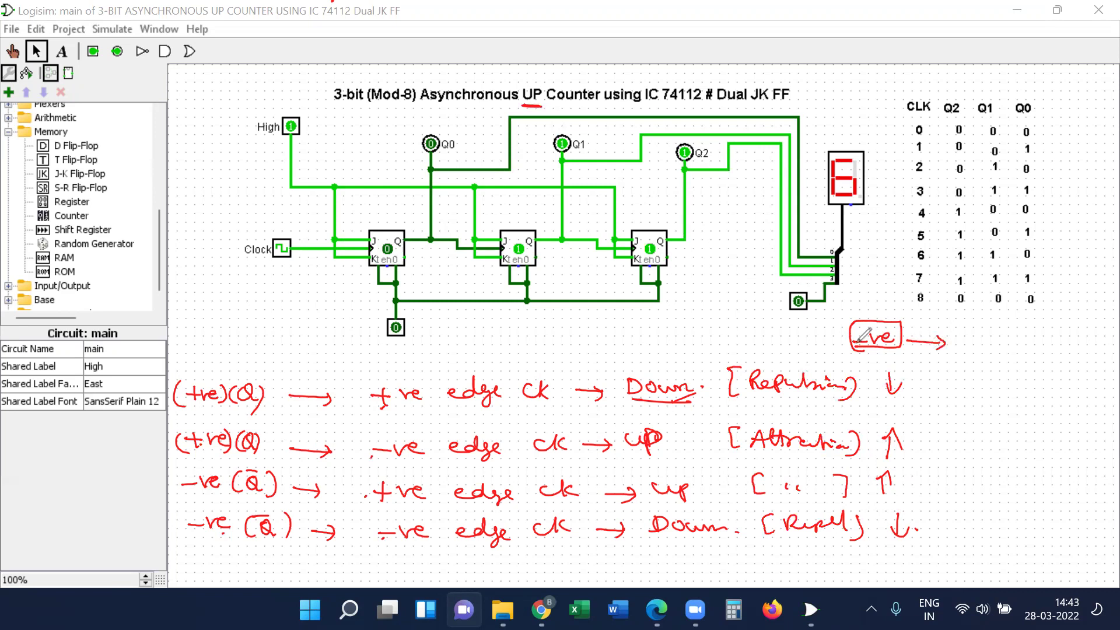
mouse_move(878, 318)
mouse_down()
mouse_move(859, 353)
mouse_move(853, 333)
mouse_move(761, 332)
mouse_up()
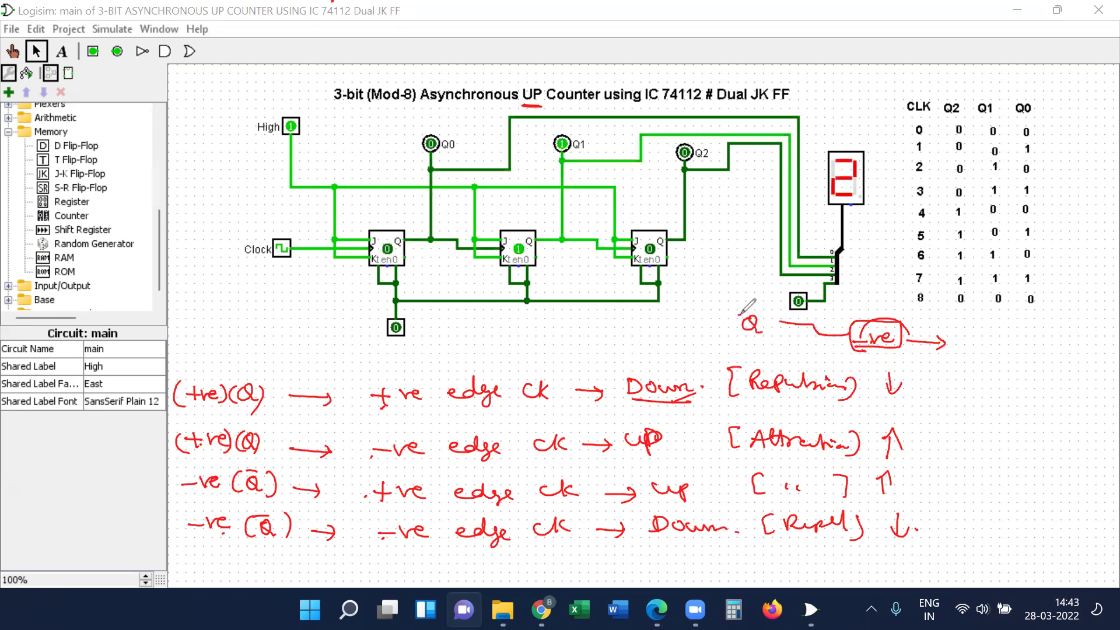
mouse_move(748, 313)
mouse_down()
mouse_move(712, 318)
mouse_move(745, 317)
mouse_move(713, 329)
mouse_move(758, 327)
mouse_up()
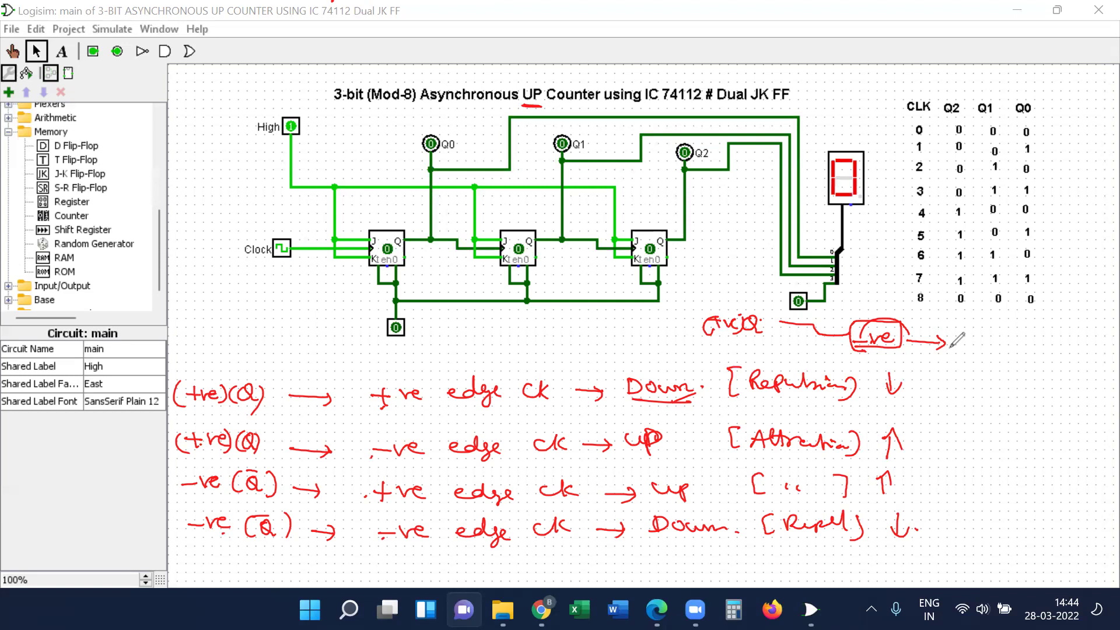
Step: Write "+ve" below the truth table and a separate Q̄ beside the Repulsion line
drag(1040, 366, 1079, 366)
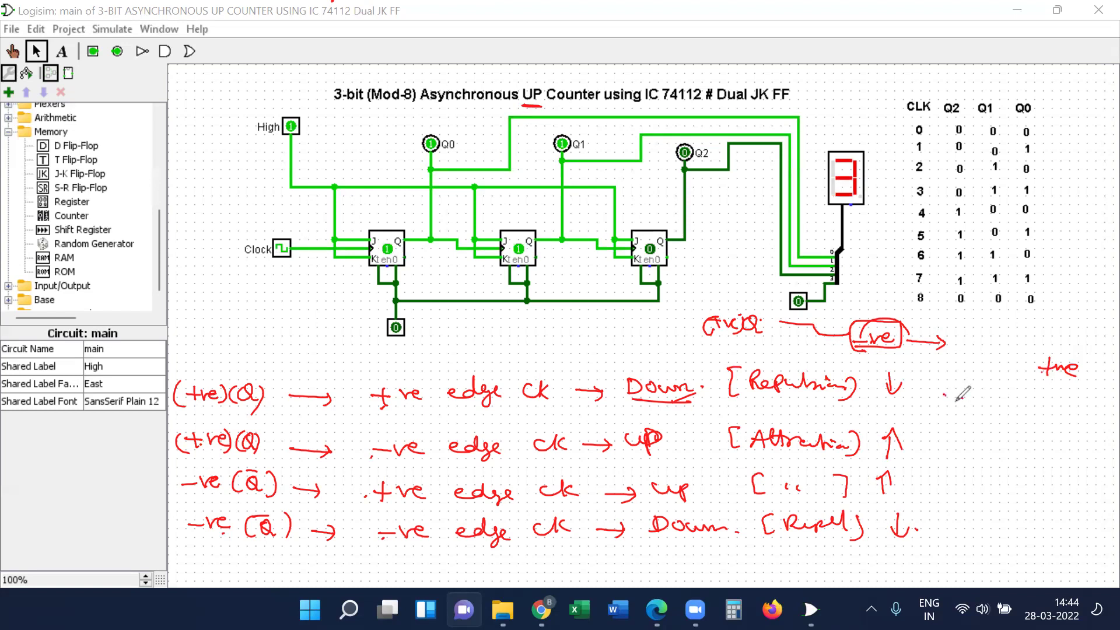
drag(962, 395, 975, 410)
drag(955, 390, 968, 388)
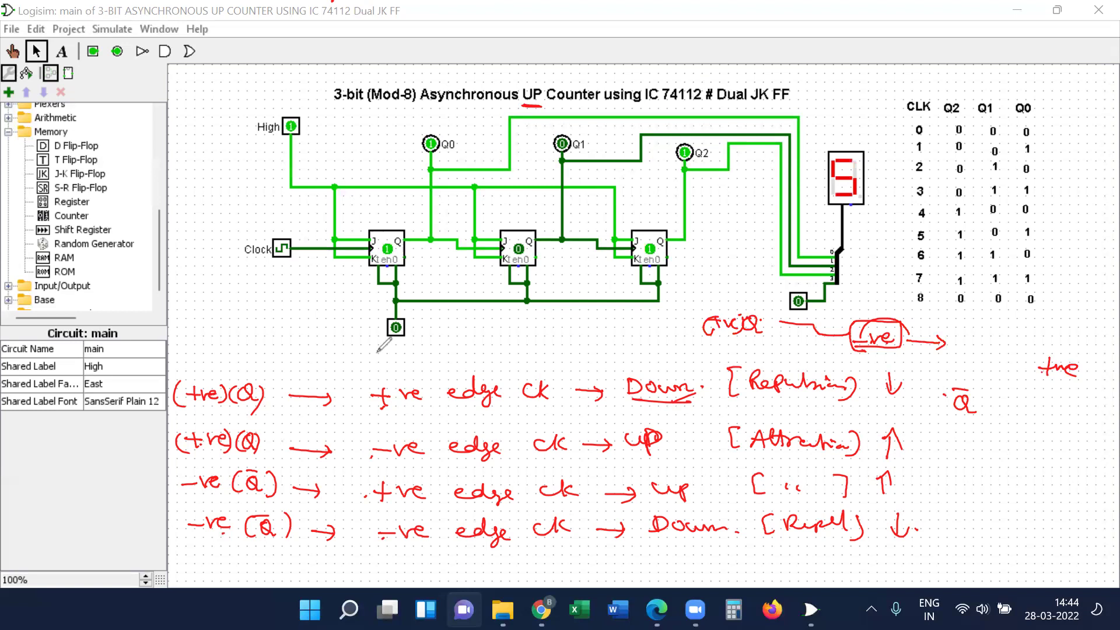
Step: Clear all annotations and draw three rectangles in a row below the circuit for the flip-flops
key(e)
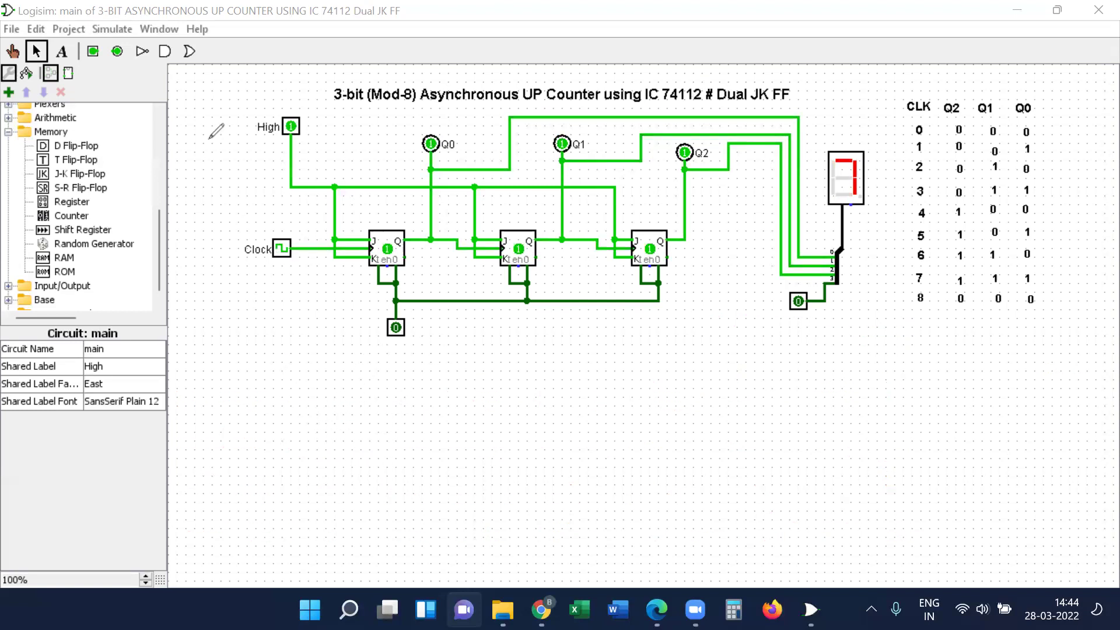
drag(319, 420, 385, 484)
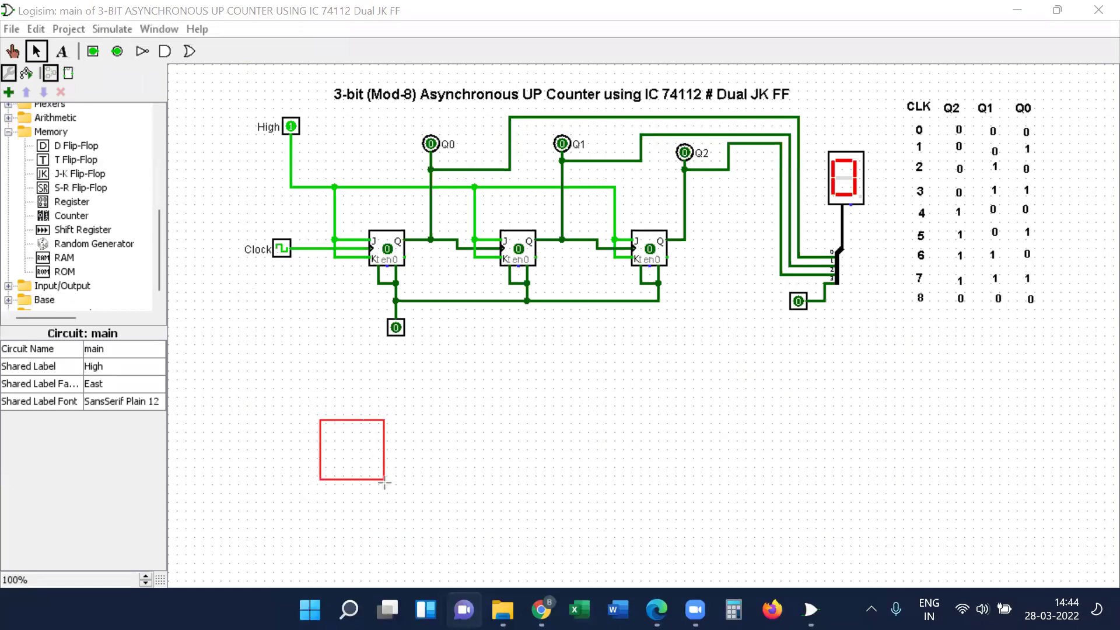
mouse_move(513, 415)
mouse_down()
mouse_move(592, 445)
mouse_move(595, 469)
mouse_up()
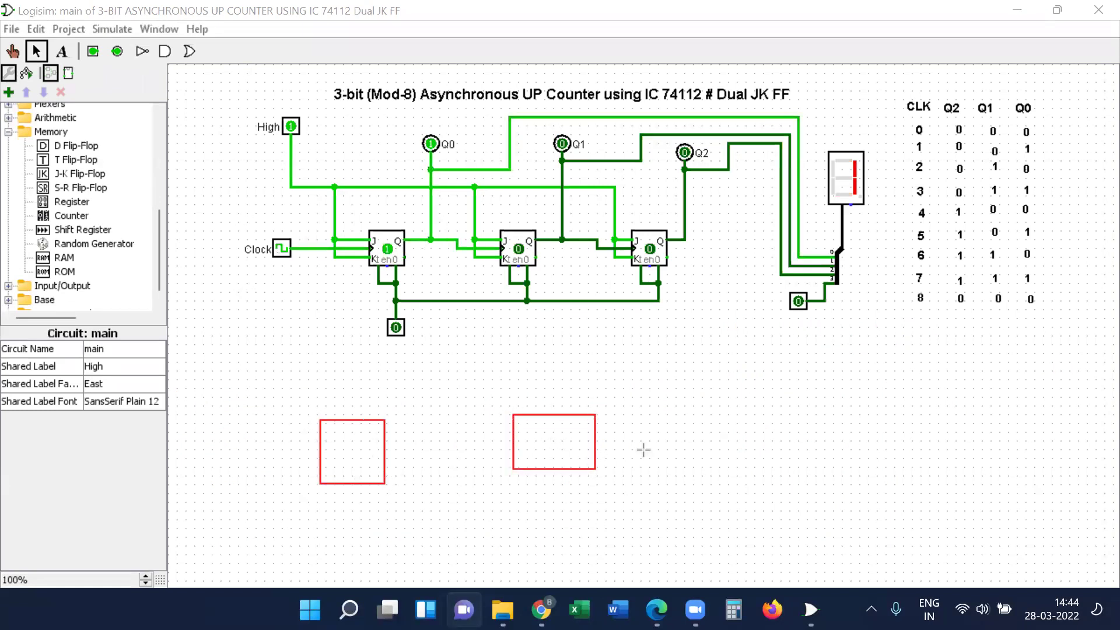
drag(712, 407, 783, 464)
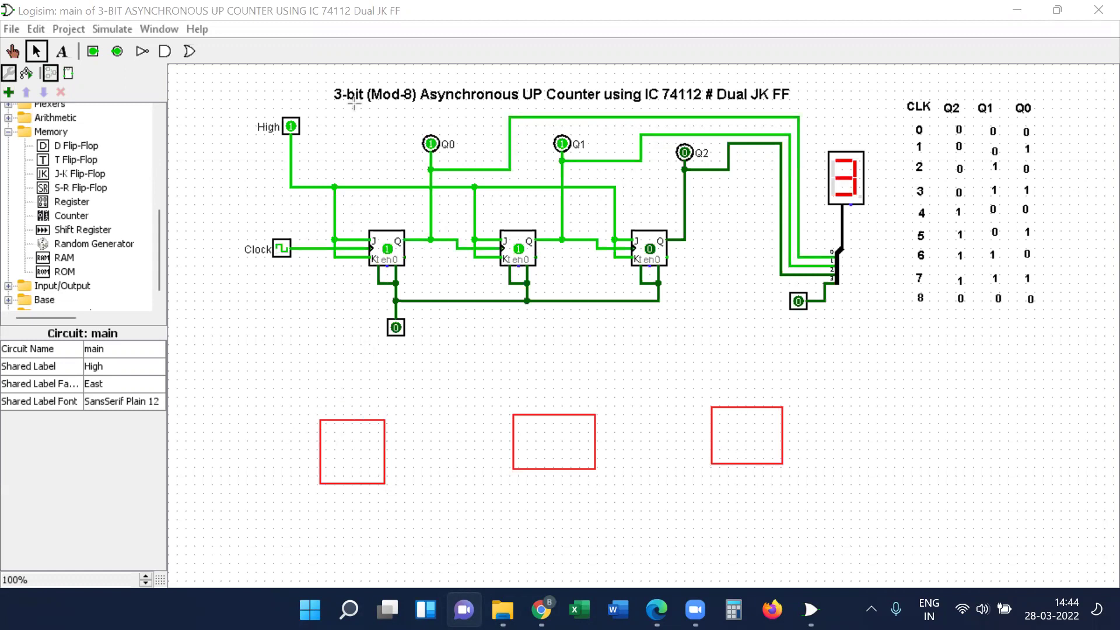
Step: Label the inputs inside the three rectangles J0 and K0, J1 and K1, and J2 and K2
mouse_move(325, 426)
mouse_down()
mouse_move(339, 437)
mouse_move(322, 481)
mouse_up()
drag(331, 465, 323, 473)
drag(323, 473, 332, 478)
drag(334, 468, 335, 477)
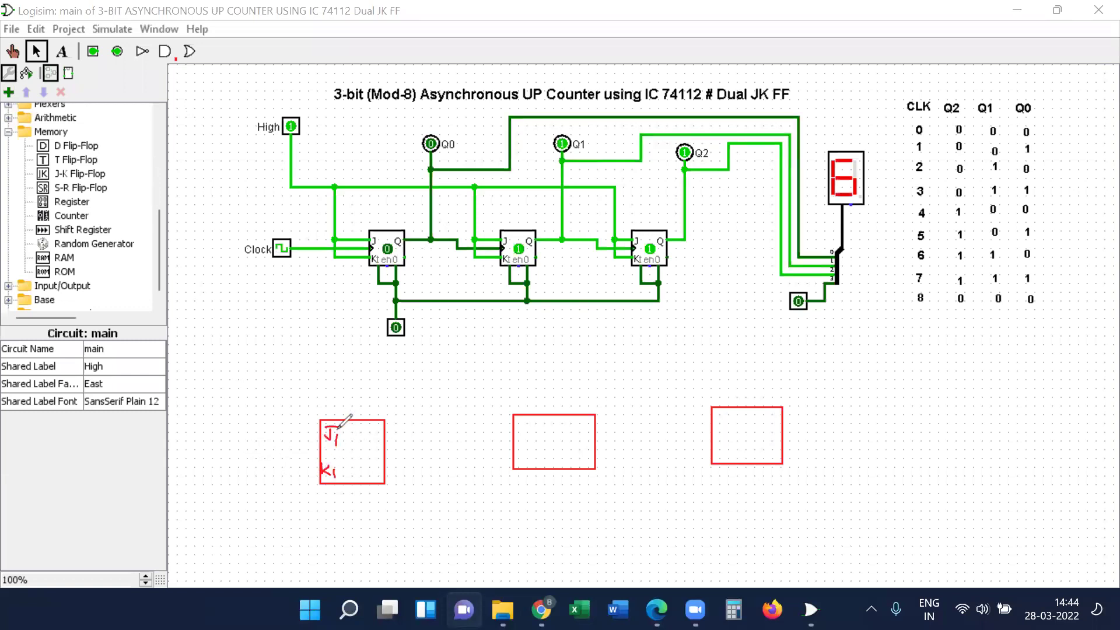
drag(336, 433, 335, 469)
mouse_move(518, 423)
mouse_down()
mouse_move(533, 439)
mouse_move(530, 465)
mouse_up()
drag(535, 459, 536, 467)
mouse_move(719, 412)
mouse_down()
mouse_move(740, 427)
mouse_move(724, 446)
mouse_move(757, 455)
mouse_up()
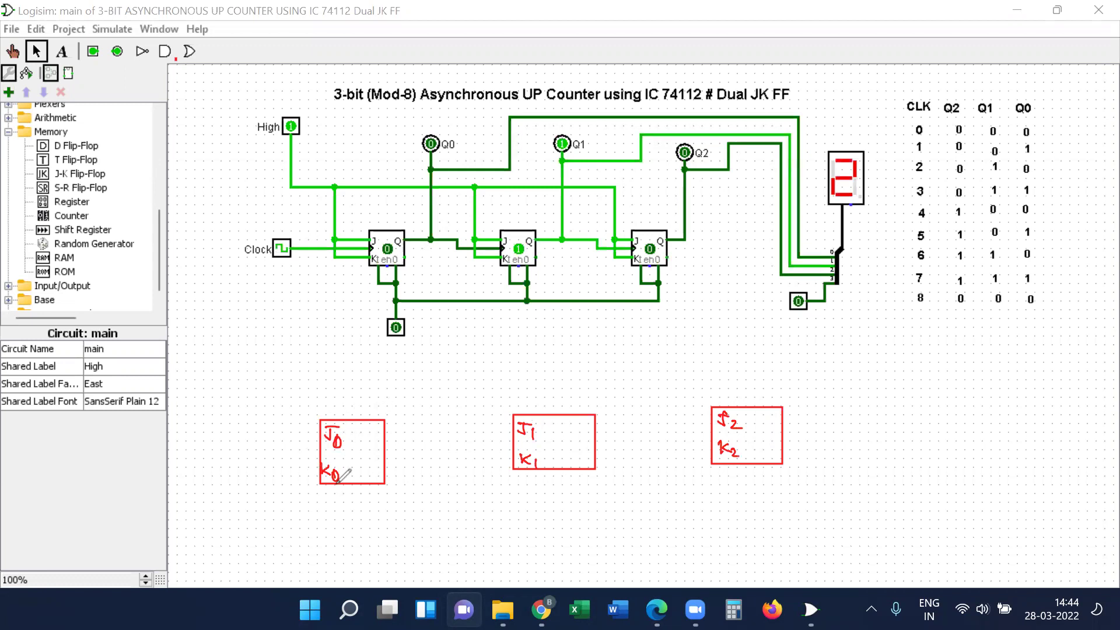
drag(332, 470, 335, 479)
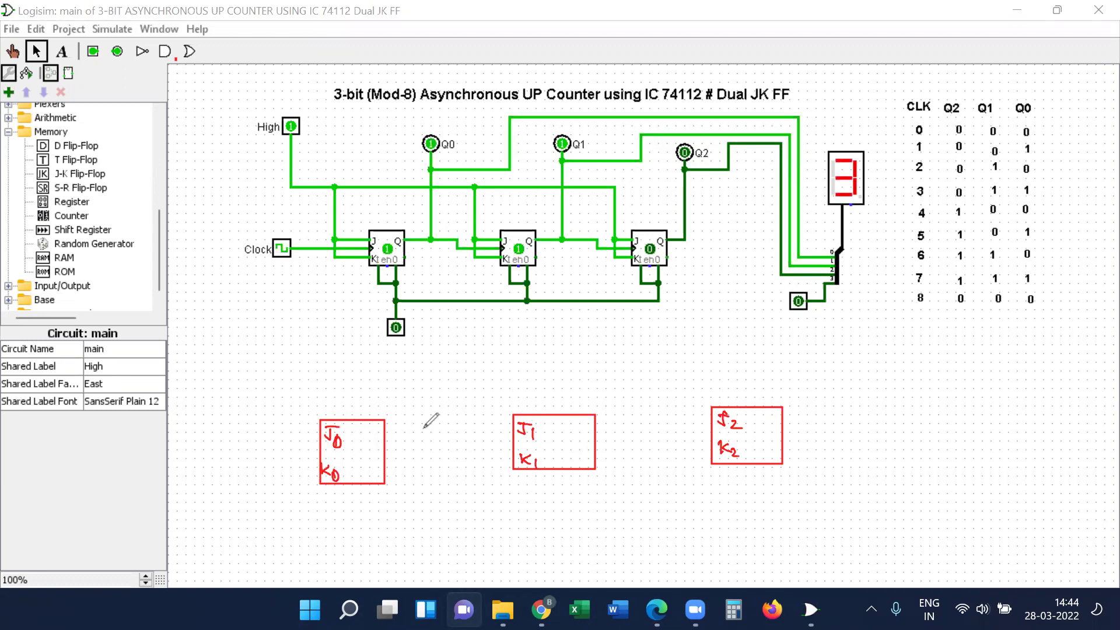
Step: Label the outputs Q0/Q̄0, Q1/Q̄1 and Q2/Q̄2, and draw a clock line with an edge triangle into the first rectangle
mouse_move(367, 429)
mouse_down()
mouse_move(382, 441)
mouse_move(373, 478)
mouse_move(363, 462)
mouse_up()
drag(579, 424, 585, 467)
mouse_move(759, 415)
mouse_down()
mouse_move(773, 431)
mouse_move(786, 427)
mouse_move(776, 456)
mouse_move(775, 440)
mouse_up()
drag(777, 445, 787, 456)
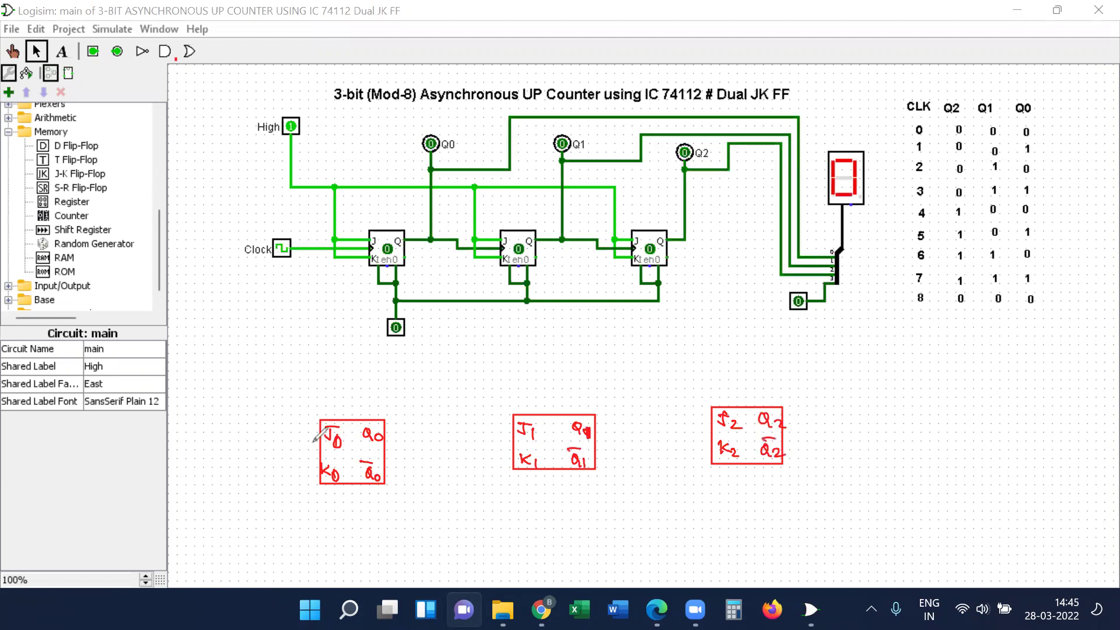
drag(237, 451, 324, 453)
drag(318, 446, 320, 458)
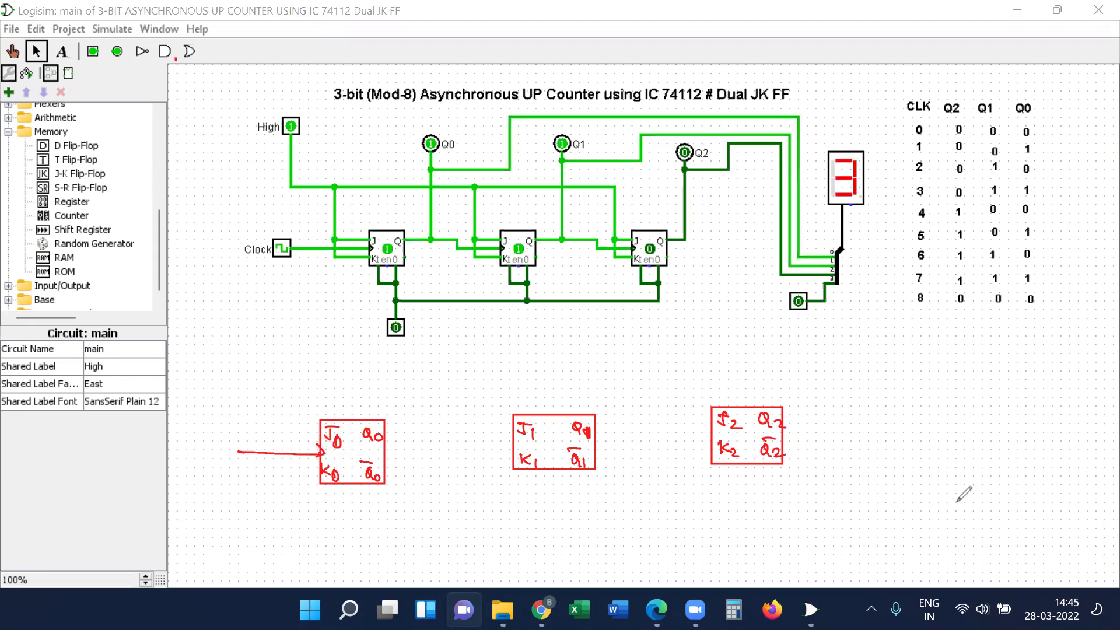
Step: Sketch two reference clock-input symbols beside the diagram: a plain triangle labelled "+ve" and a bubbled triangle labelled "-ve"
mouse_move(983, 403)
mouse_down()
mouse_move(1007, 404)
mouse_move(987, 420)
mouse_move(988, 451)
mouse_move(1036, 444)
mouse_move(1030, 403)
mouse_up()
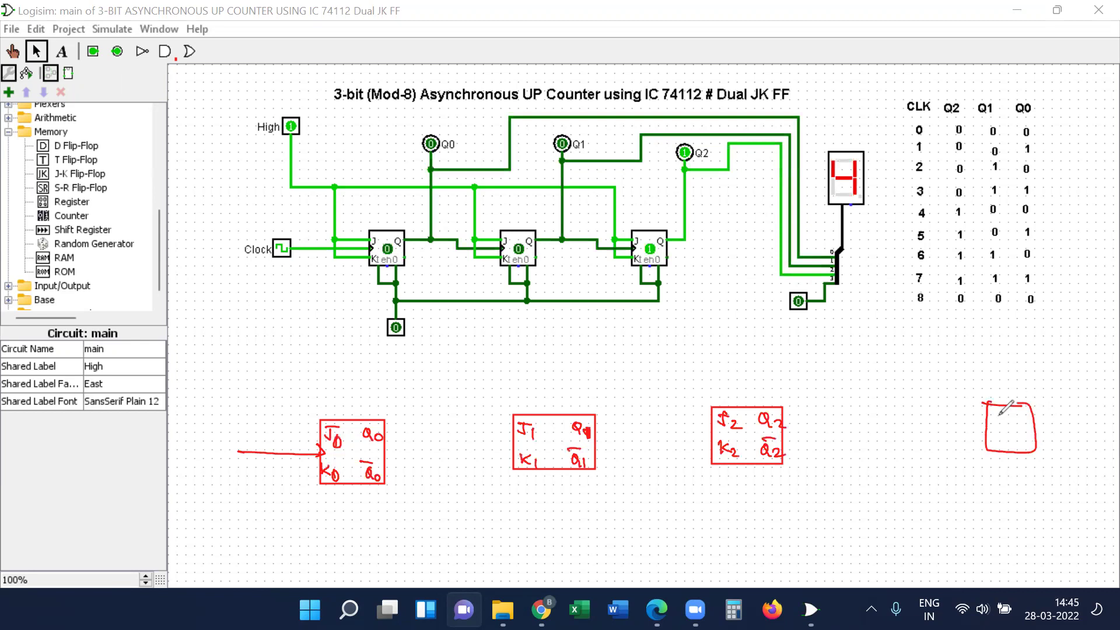
mouse_move(957, 424)
mouse_down()
mouse_move(994, 424)
mouse_move(986, 430)
mouse_up()
drag(969, 369, 991, 367)
mouse_move(984, 361)
mouse_down()
mouse_move(986, 378)
mouse_move(1014, 366)
mouse_up()
click(1032, 373)
mouse_move(981, 468)
mouse_down()
mouse_move(1036, 475)
mouse_move(983, 499)
mouse_move(1050, 485)
mouse_up()
mouse_move(945, 492)
mouse_down()
mouse_move(992, 494)
mouse_move(983, 501)
mouse_move(1038, 538)
mouse_up()
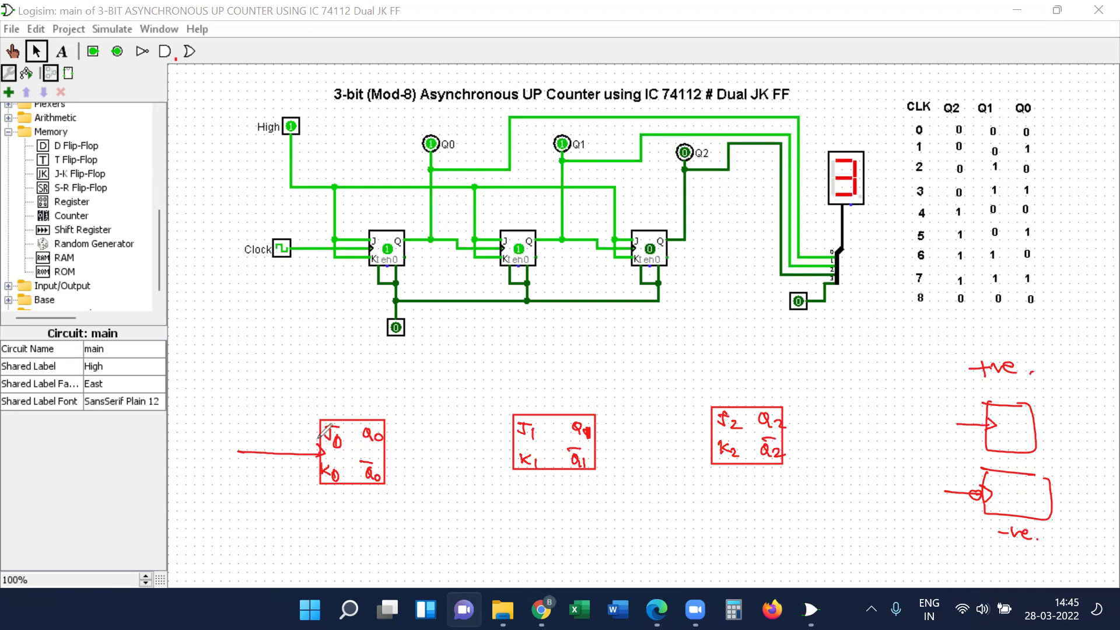
Step: Add negative-edge bubbles at the clock inputs of all three flip-flops, with edge triangles on the second and third
drag(315, 446, 324, 447)
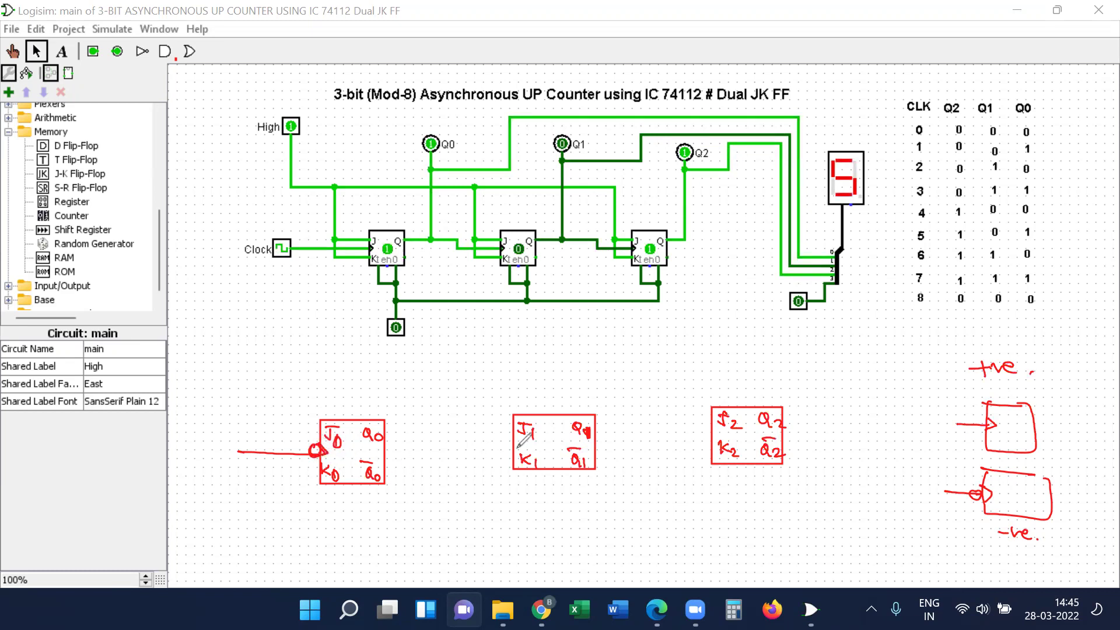
drag(509, 438, 516, 439)
drag(708, 432, 712, 437)
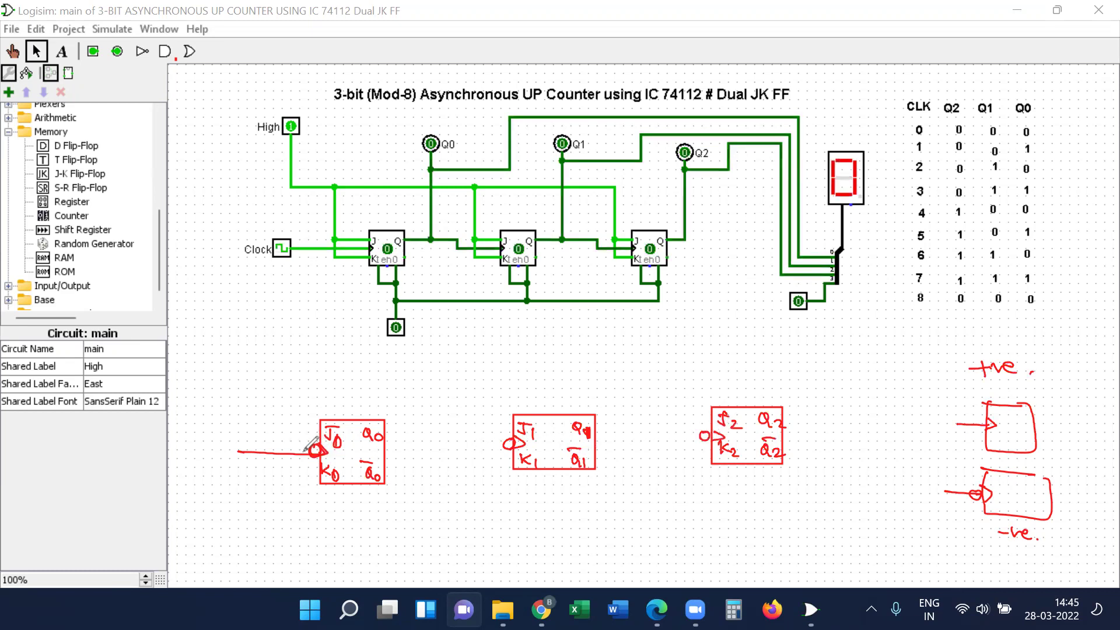
Step: Add an arrowhead and "CK" label to the clock line, and wire Q0 to the second clock input and Q1 to the third
drag(297, 445, 298, 461)
drag(206, 436, 208, 451)
drag(220, 434, 221, 449)
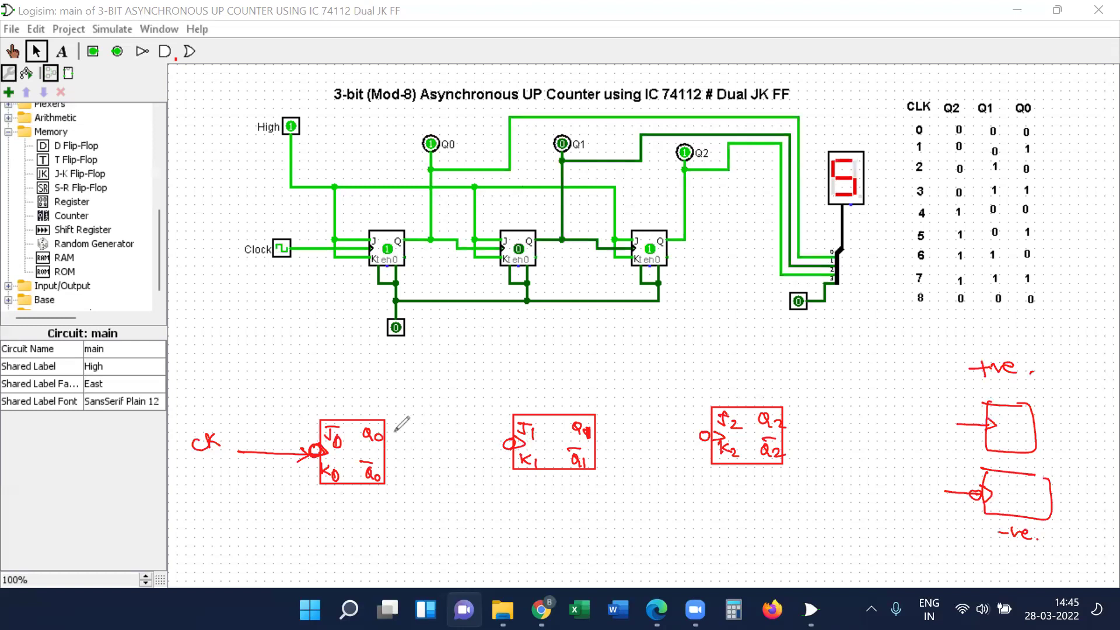
drag(385, 435, 506, 448)
drag(597, 425, 707, 437)
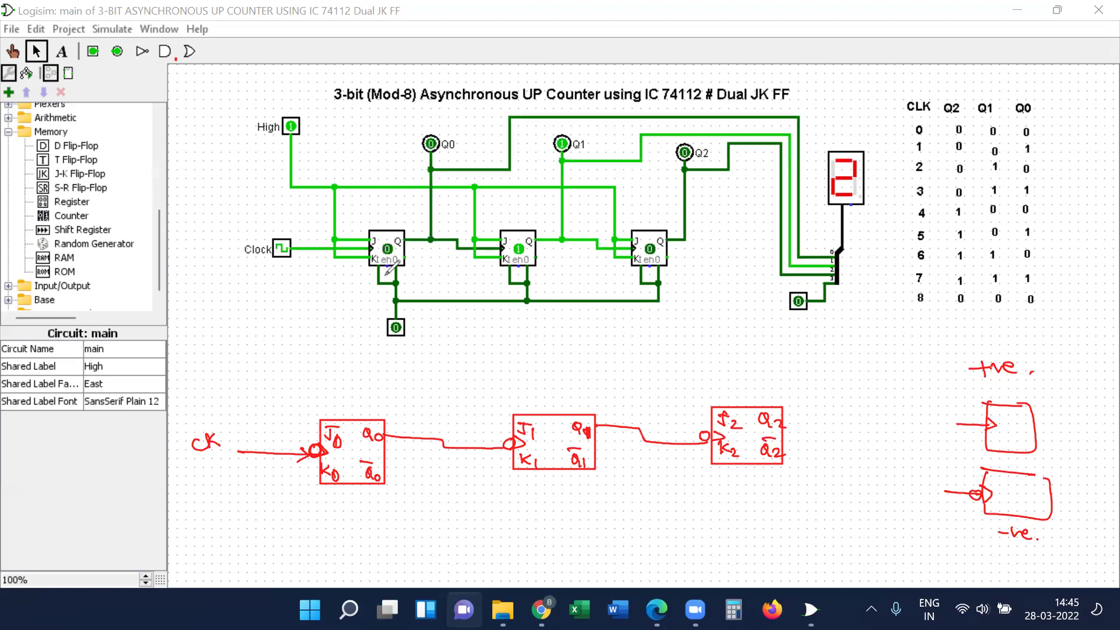
Step: Underline "74112" in the title and draw a bubble at the upper and lower edge of each flip-flop
drag(654, 106, 704, 107)
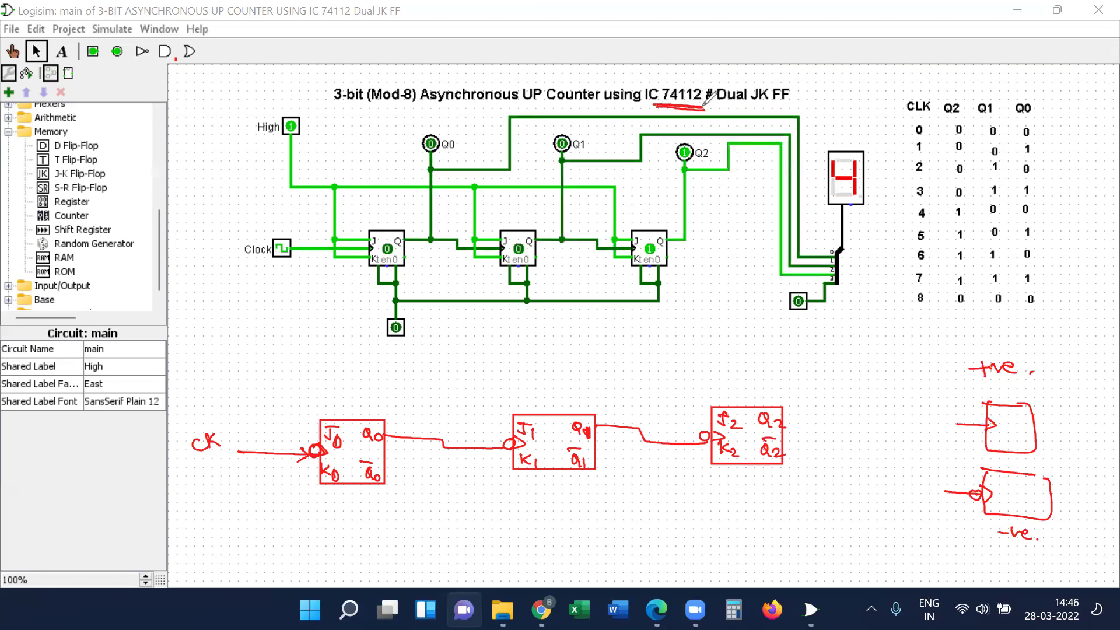
drag(351, 408, 352, 409)
drag(557, 408, 561, 409)
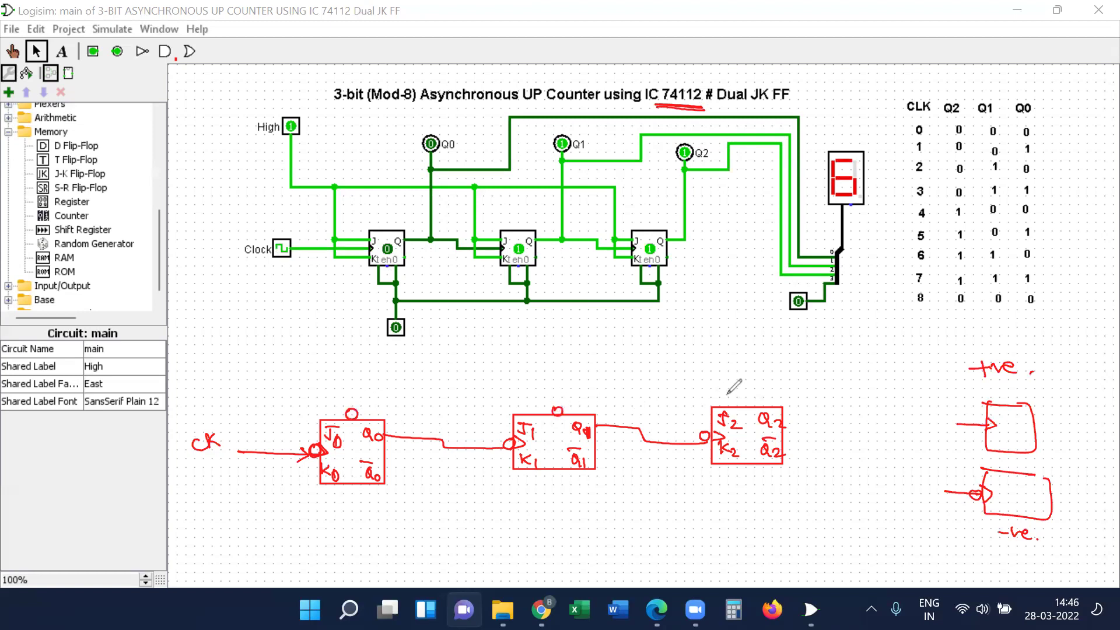
drag(752, 396, 749, 398)
drag(749, 464, 750, 465)
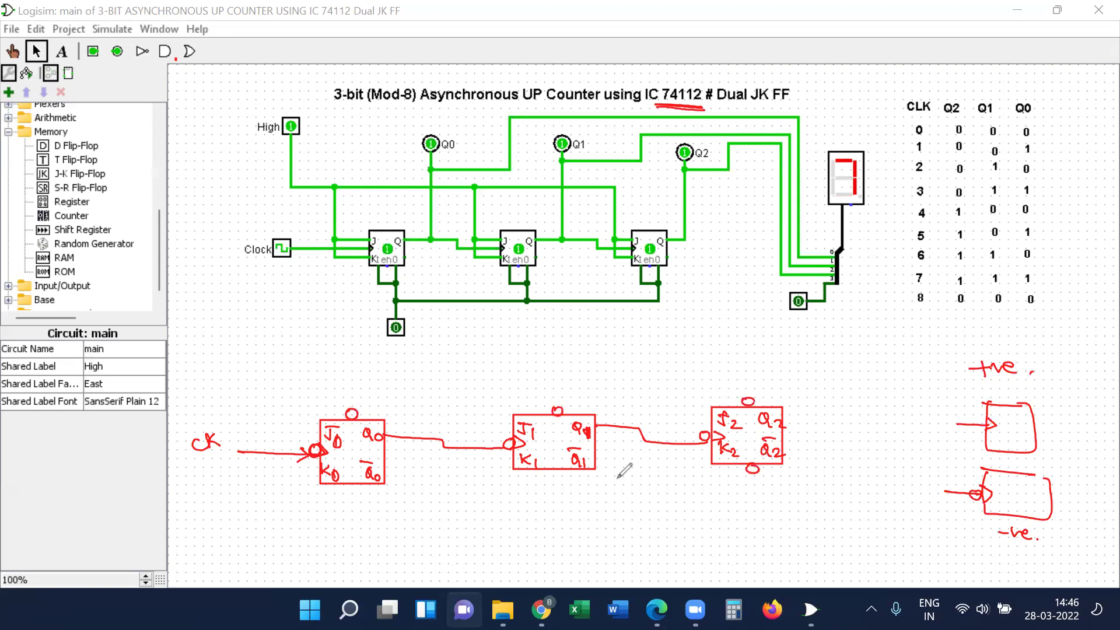
drag(552, 470, 552, 471)
drag(352, 483, 353, 484)
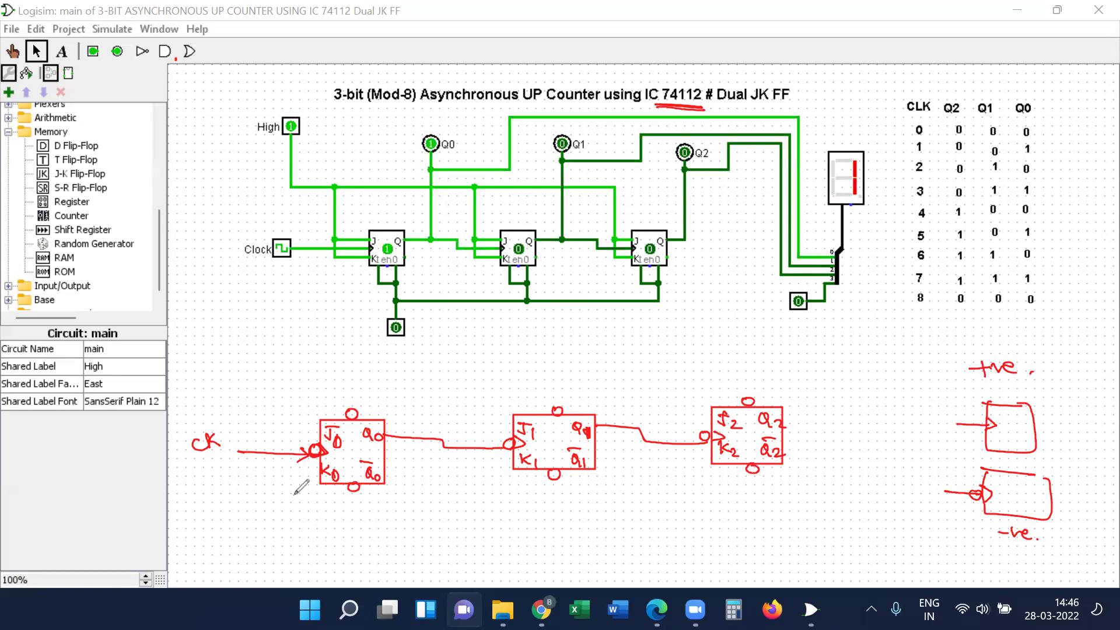
Step: Draw one common line joining the three flip-flops' upper bubbles and another joining their lower bubbles in the sketch
mouse_move(284, 388)
mouse_down()
mouse_move(356, 394)
mouse_move(353, 411)
mouse_move(749, 401)
mouse_up()
drag(261, 505, 444, 517)
drag(519, 518, 561, 519)
mouse_move(554, 476)
mouse_down()
mouse_move(551, 519)
mouse_move(672, 524)
mouse_up()
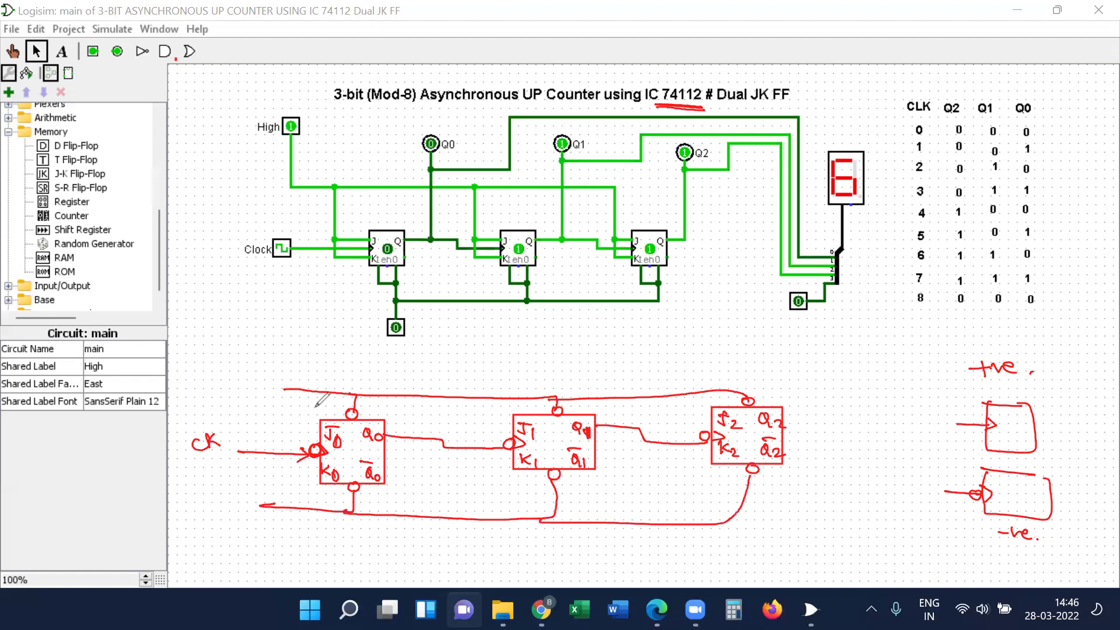
Step: Label the sketch's upper common line "Preset" and its lower common line "Clear"
drag(282, 352, 340, 352)
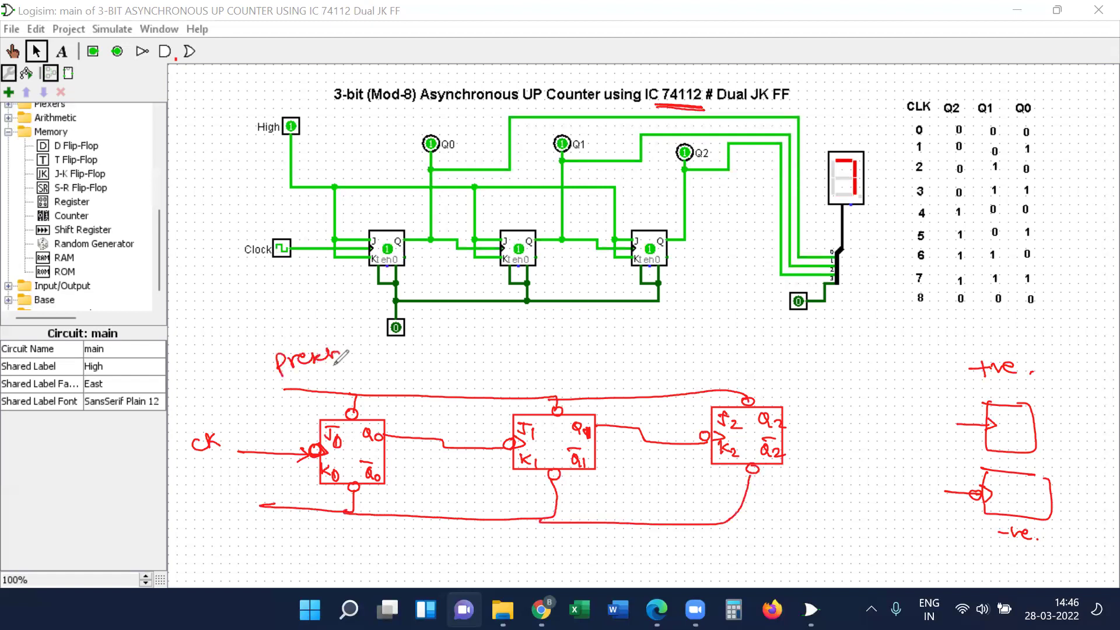
mouse_move(202, 493)
mouse_down()
mouse_move(225, 503)
mouse_move(249, 491)
mouse_up()
click(256, 493)
click(258, 501)
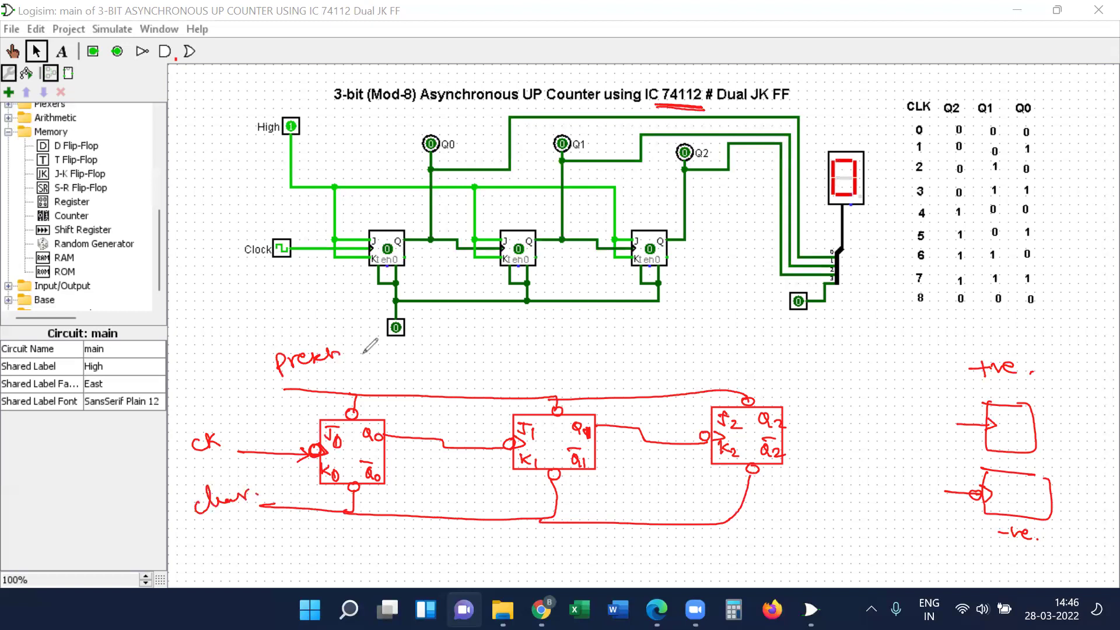
Step: Write "= 0" after Preset and "= 1" after Clear, add an output line at Q2, and mark a 1 at each flip-flop output
drag(346, 359, 355, 358)
drag(349, 363, 357, 362)
drag(366, 349, 372, 364)
drag(418, 421, 418, 428)
mouse_move(813, 422)
mouse_down()
mouse_move(811, 435)
mouse_move(788, 428)
mouse_up()
drag(374, 348, 378, 349)
drag(275, 486, 273, 500)
Step: Change the handwritten marks at the Q0, Q1 and Q2 outputs to 0, and the Clear value to 0
drag(422, 419, 421, 419)
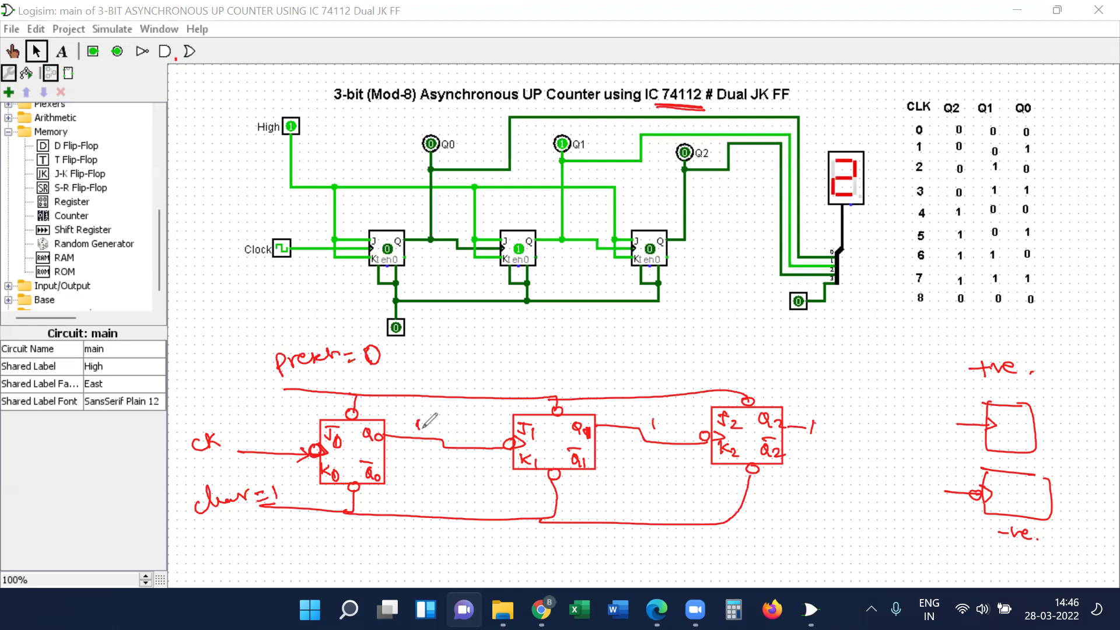
drag(653, 421, 654, 420)
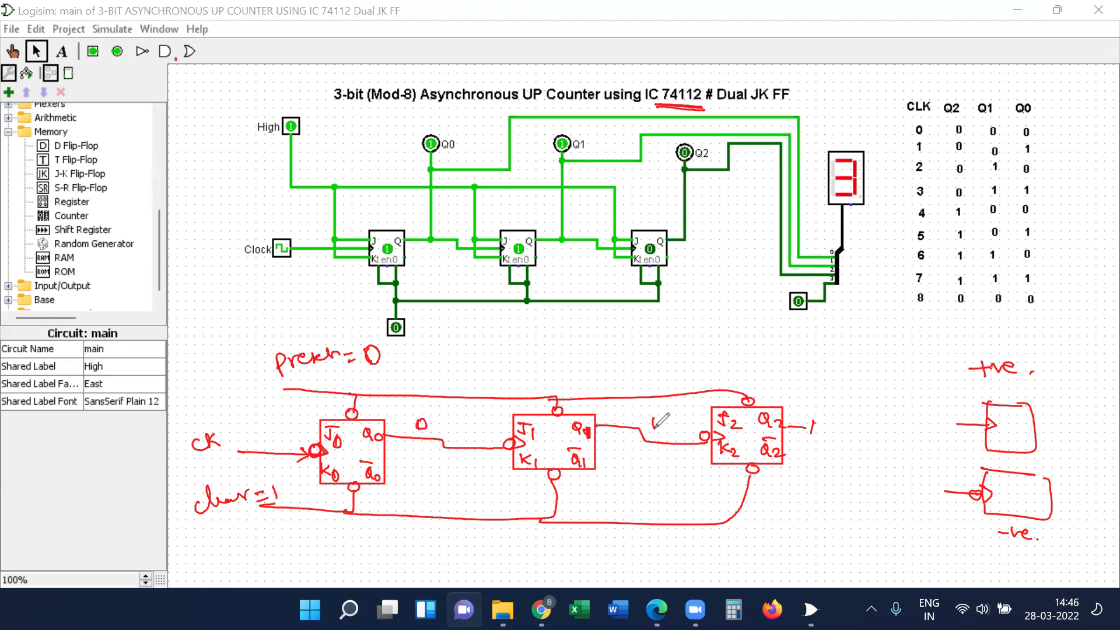
drag(812, 421, 814, 422)
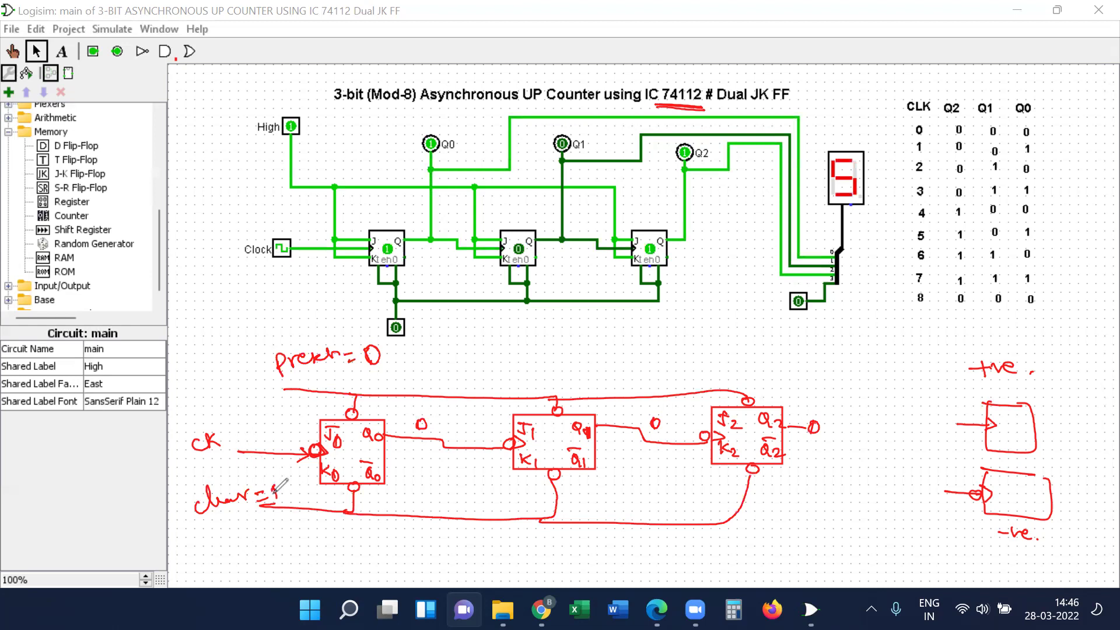
mouse_move(286, 489)
mouse_down()
mouse_move(274, 497)
mouse_move(286, 489)
mouse_up()
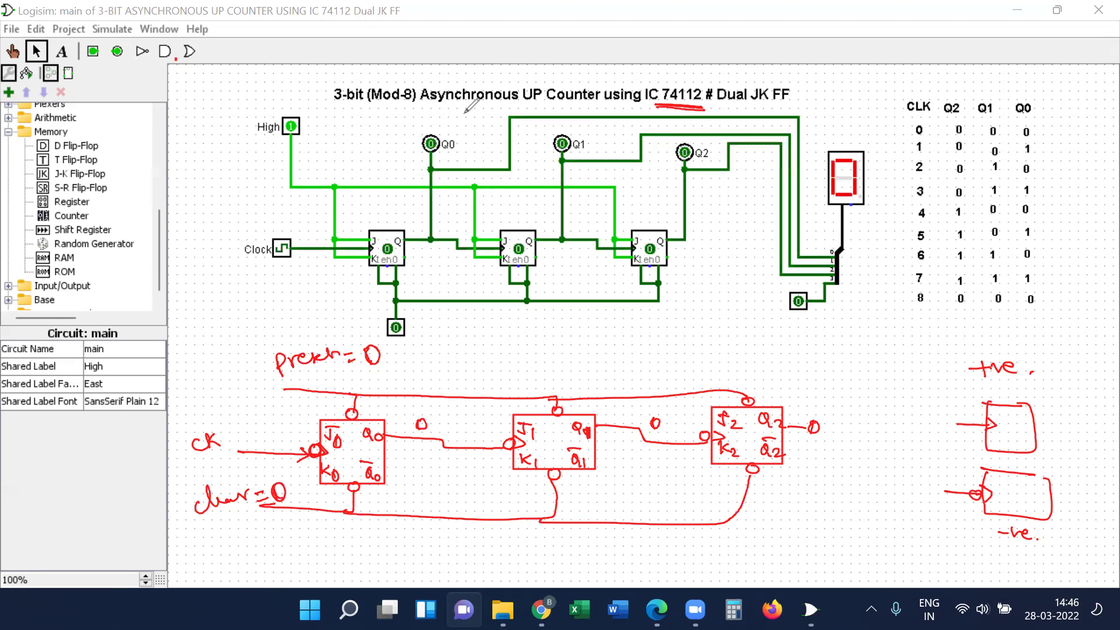
Step: Erase the handwritten output values at Q0, Q1 and Q2 and the values beside Preset and Clear
drag(408, 424, 440, 420)
drag(604, 424, 671, 422)
drag(819, 426, 811, 426)
mouse_move(357, 353)
mouse_down()
mouse_move(369, 361)
mouse_move(349, 354)
mouse_up()
drag(292, 485, 267, 488)
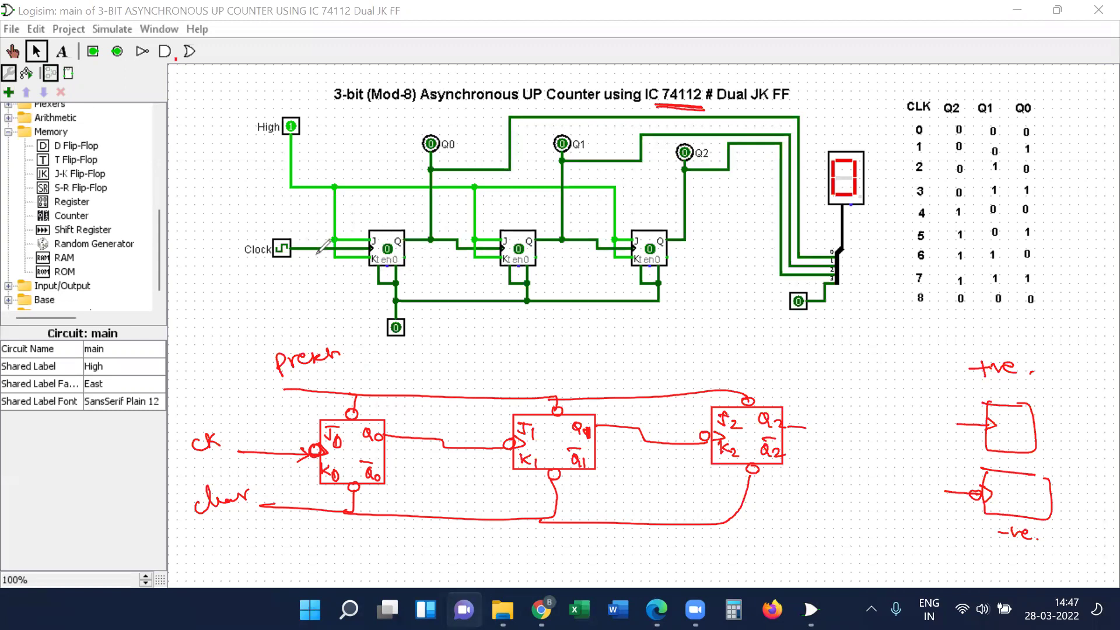
Step: Tick J-K Flip-Flop in the Memory library, mark the first flip-flop in the circuit, and choose Falling Edge as its trigger
drag(107, 173, 126, 167)
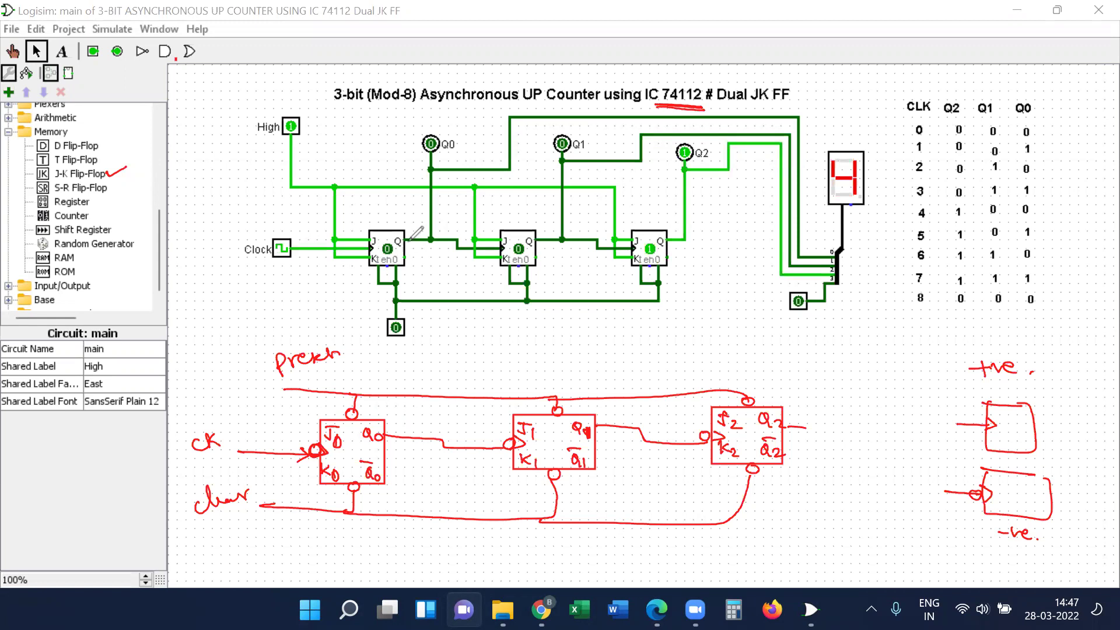
drag(407, 257, 414, 255)
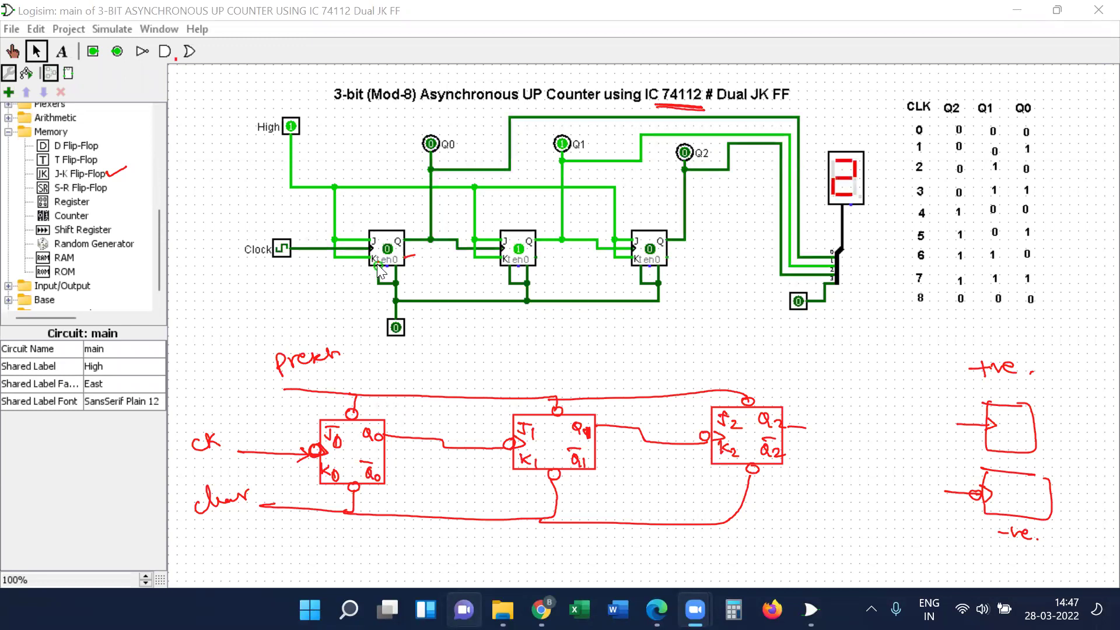
click(377, 263)
click(416, 285)
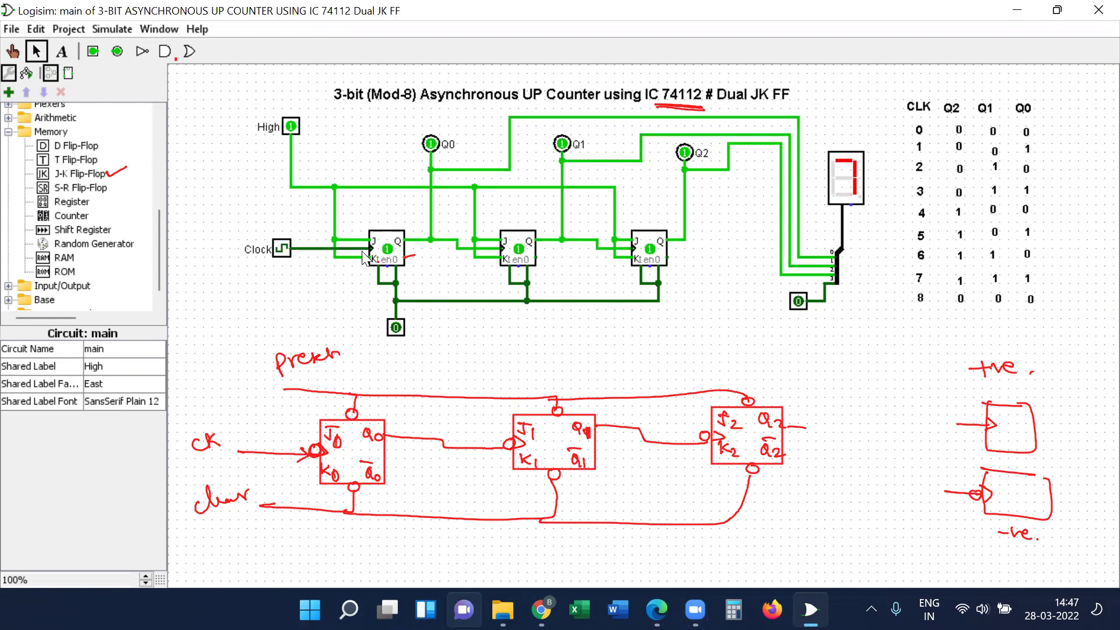
click(388, 245)
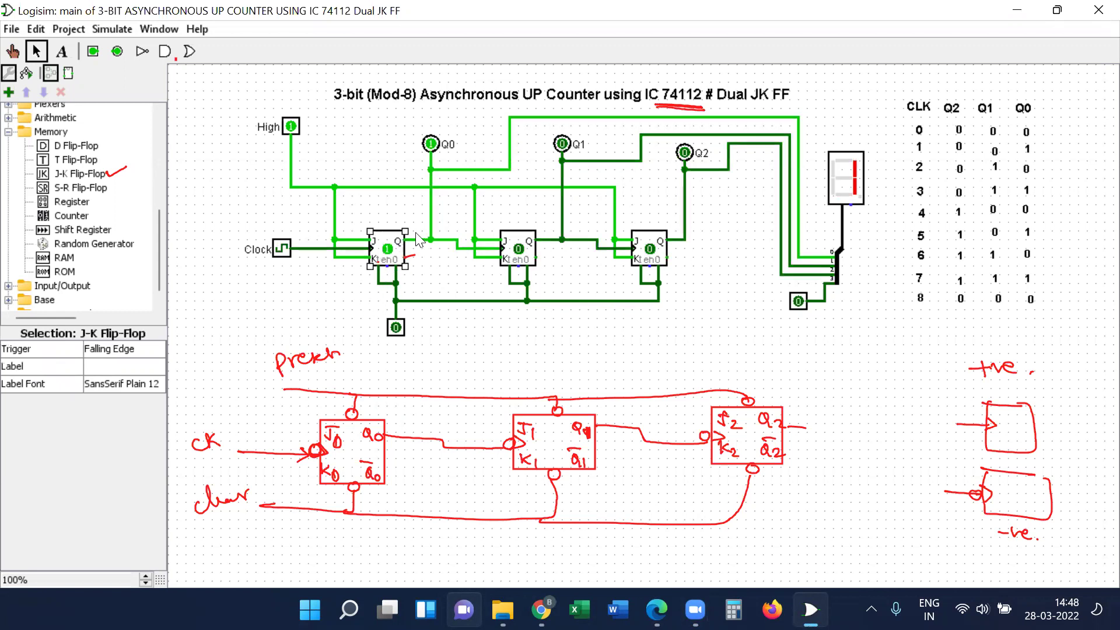
click(142, 352)
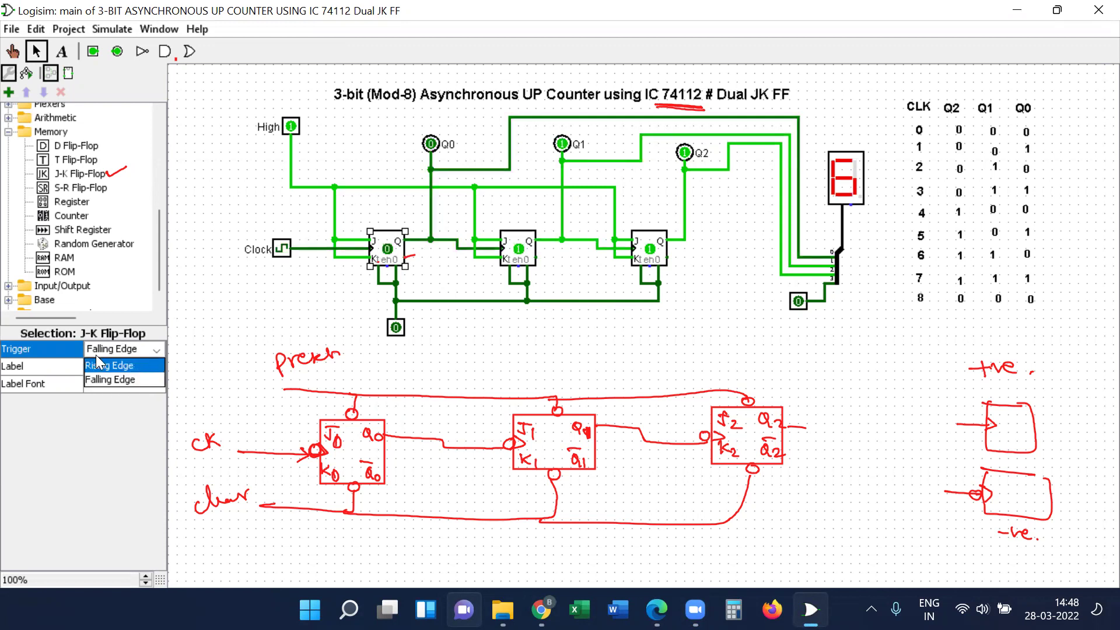
click(112, 384)
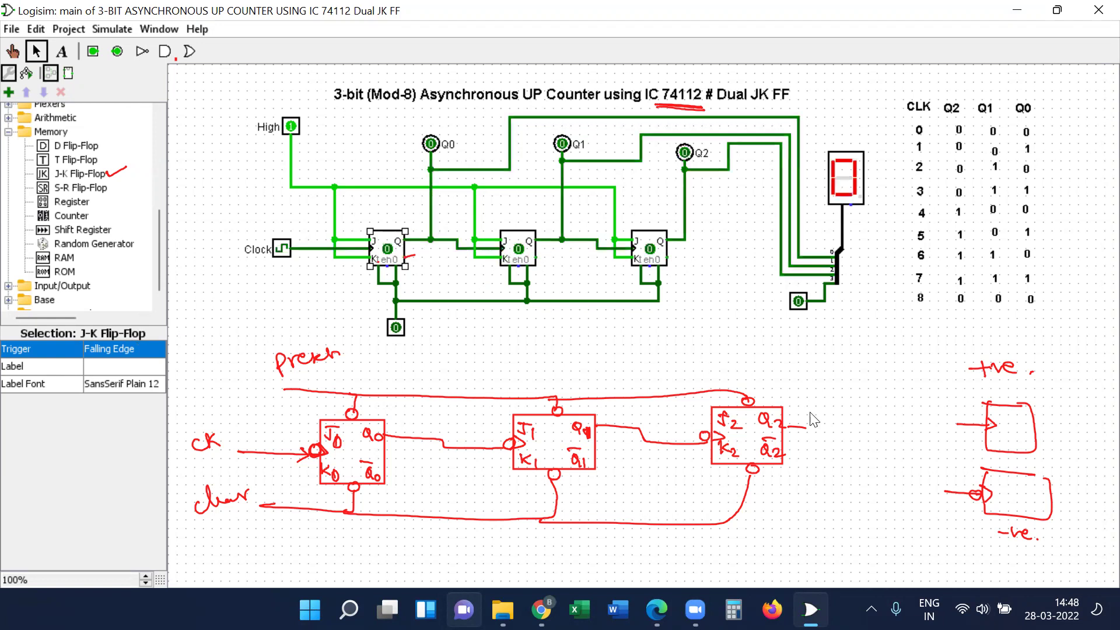
Step: Examine the properties of the first J-K flip-flop and of the Clock source feeding it
click(994, 432)
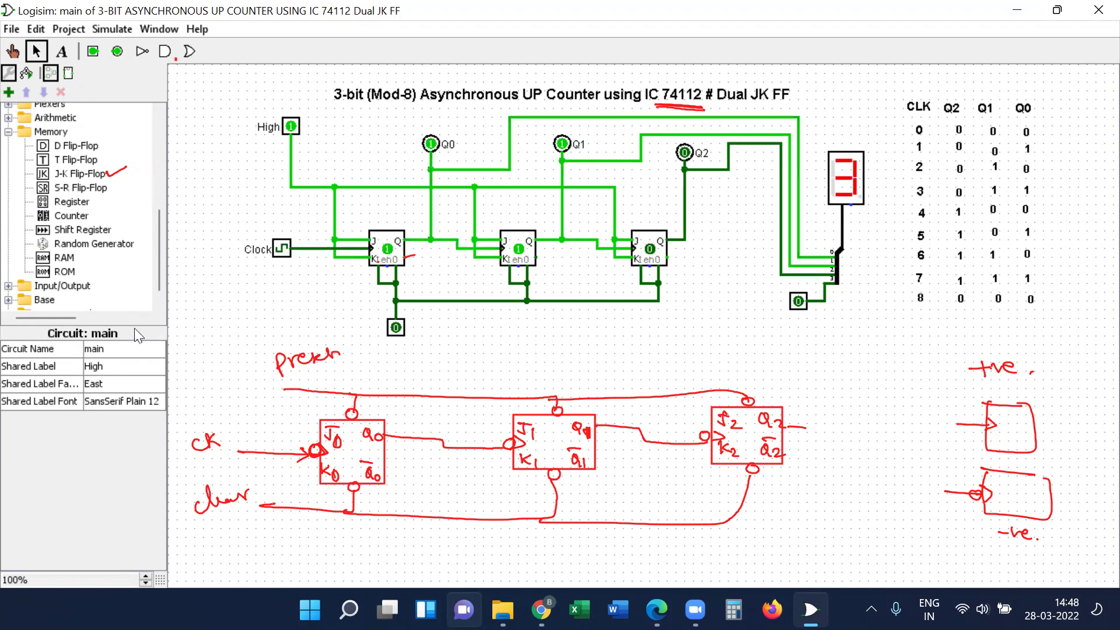
click(386, 257)
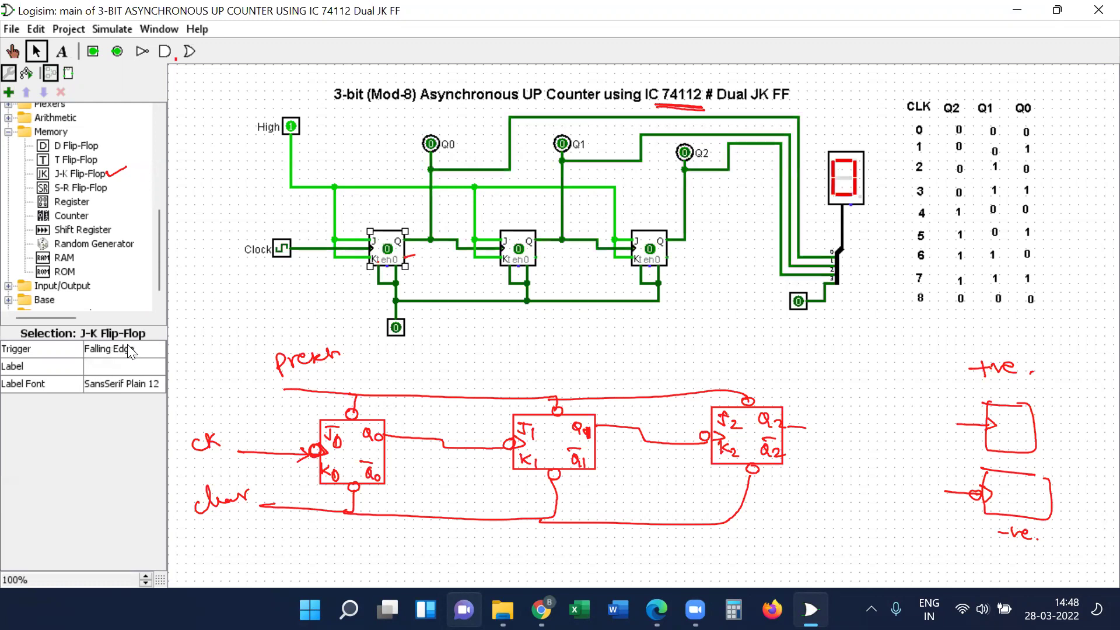
click(270, 255)
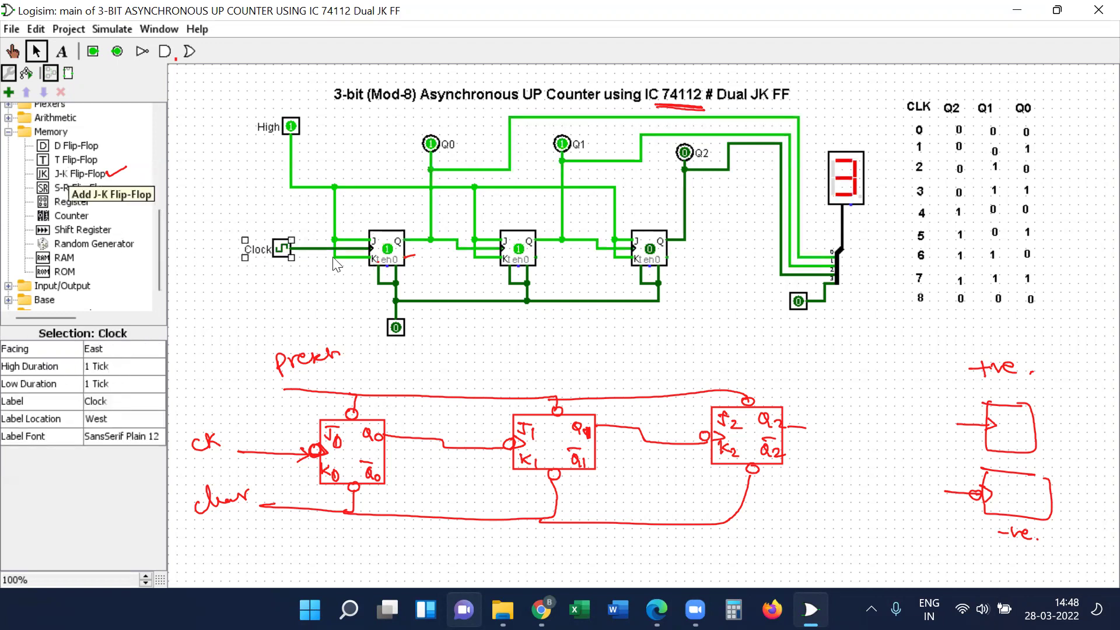
Step: Place a new Clock component from the Wiring library inside the sketched first flip-flop
click(79, 187)
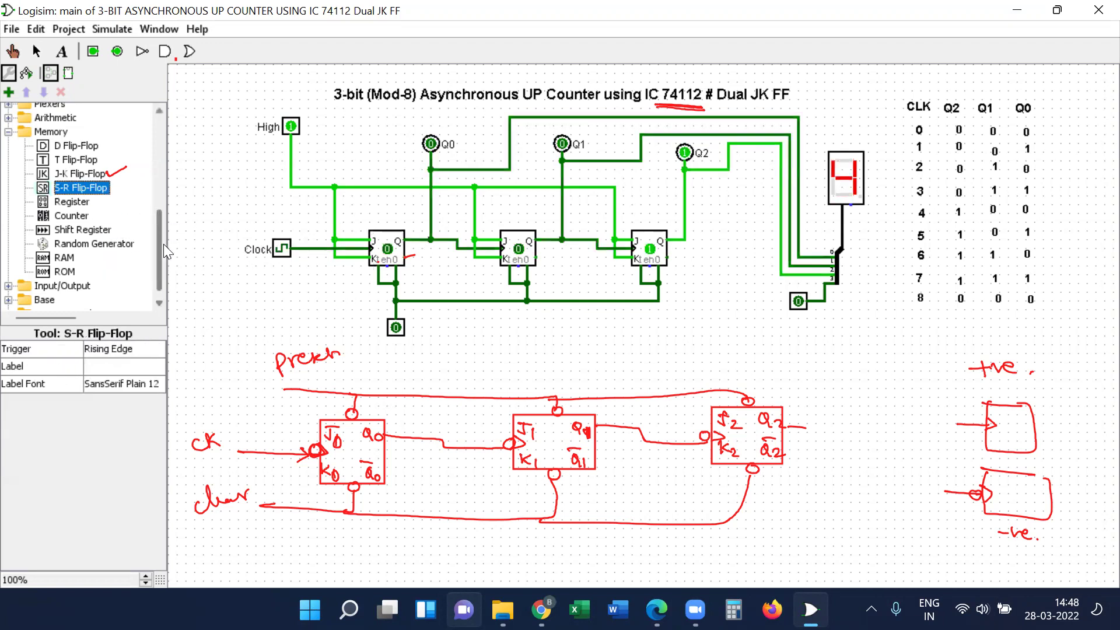
drag(158, 248, 166, 146)
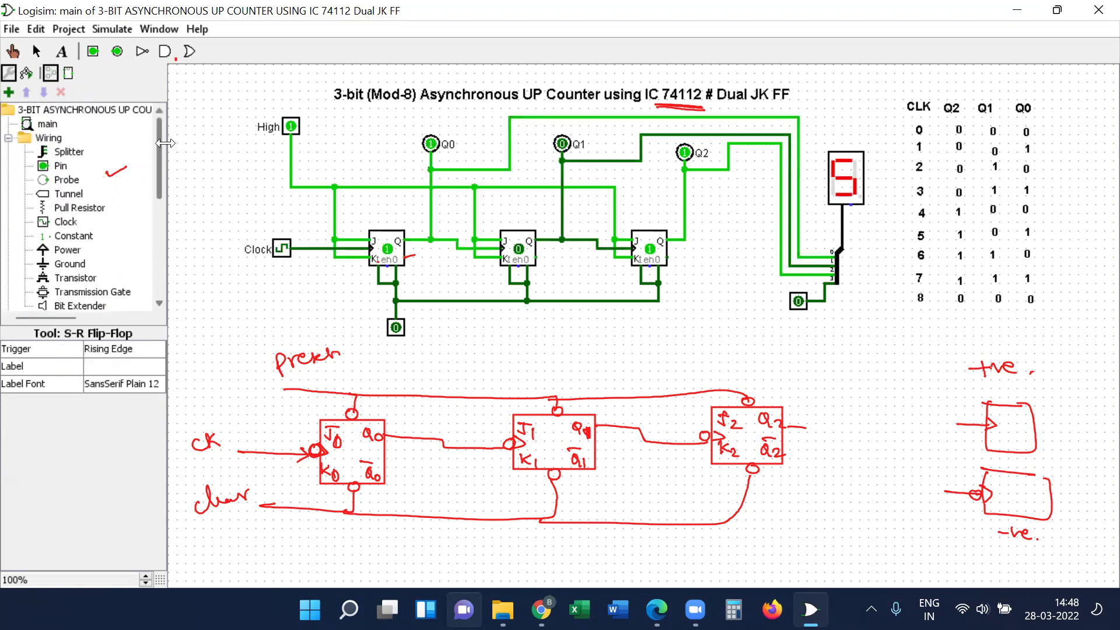
click(69, 223)
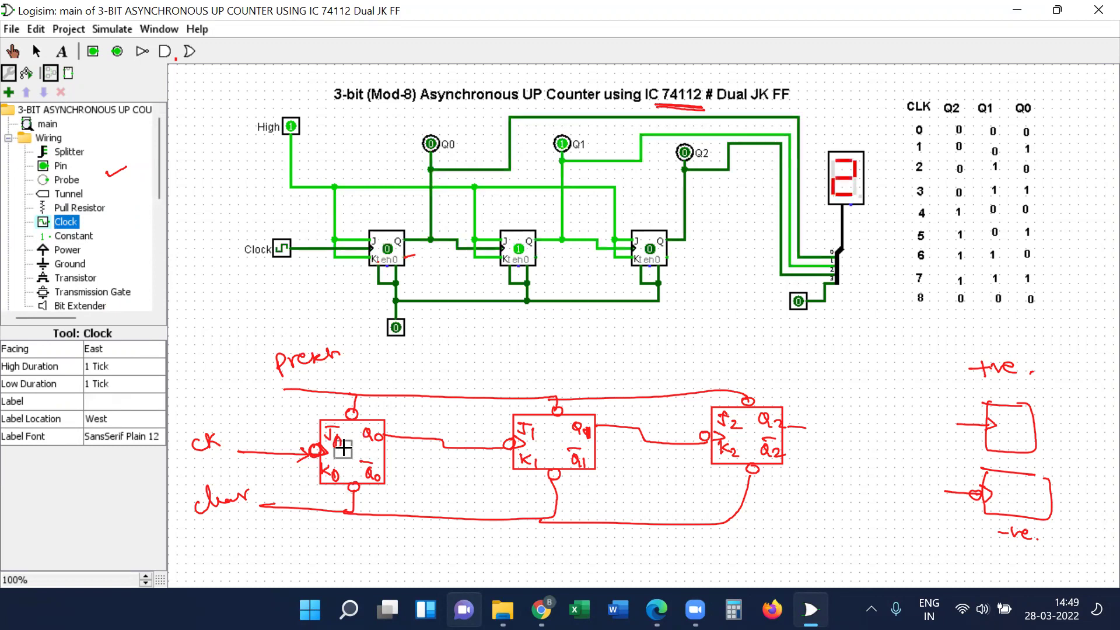
click(362, 452)
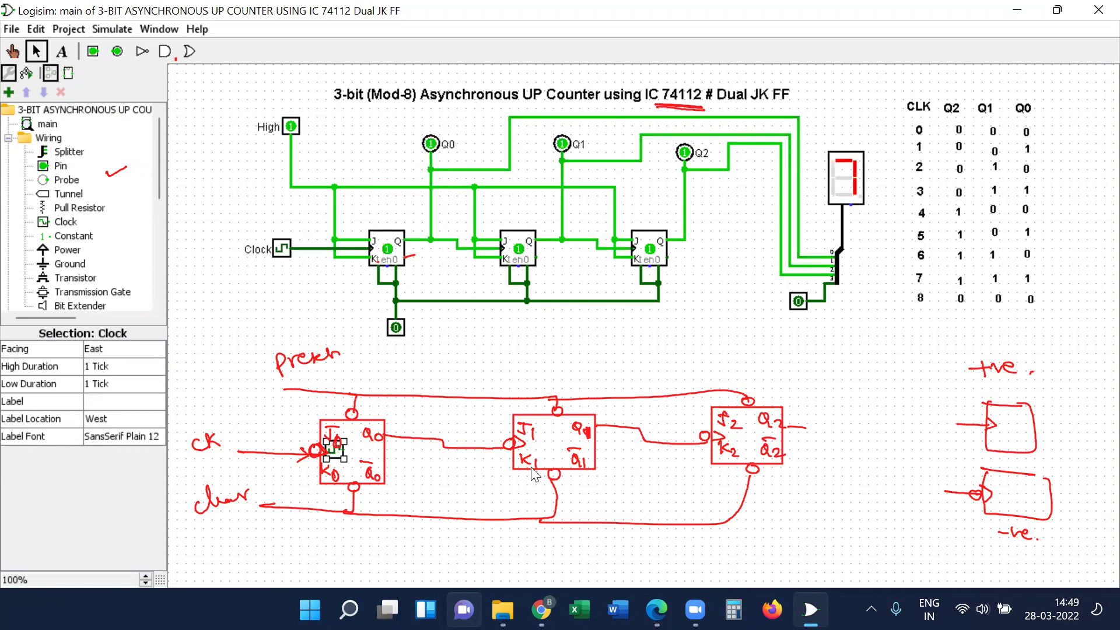
click(444, 447)
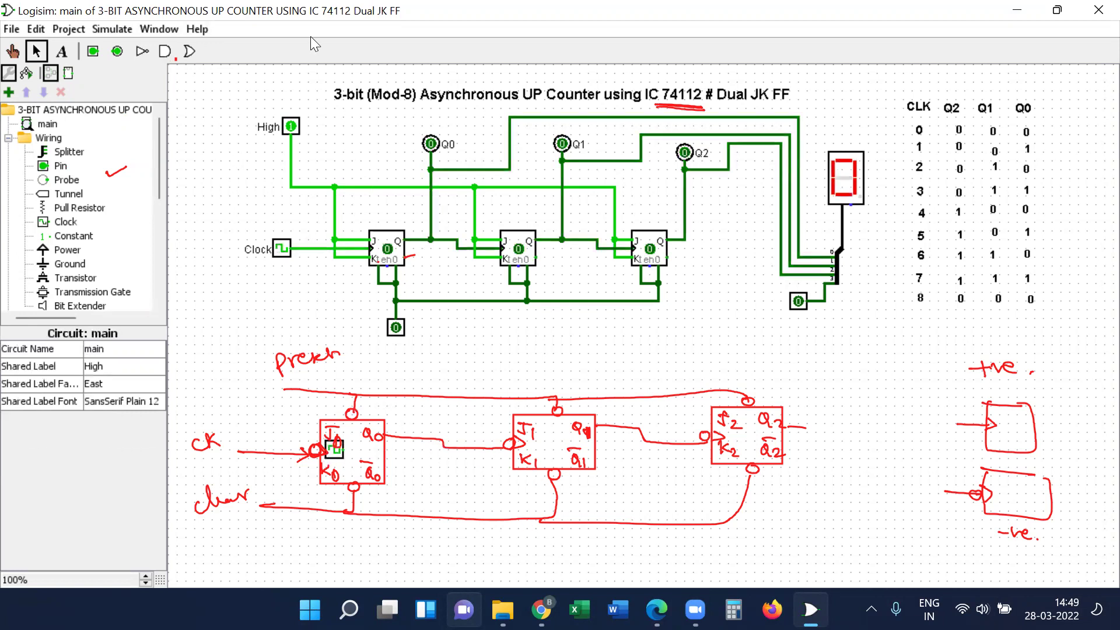
Step: Draw a vertical line upward from each of the Q0, Q1 and Q2 output wires in the sketch
drag(445, 371, 445, 448)
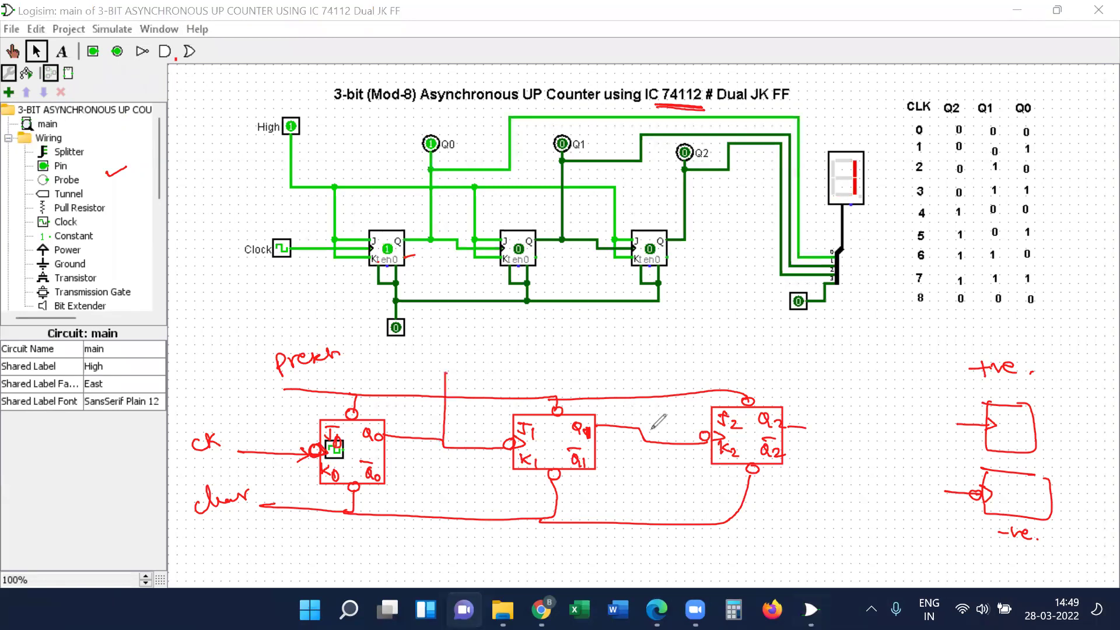
drag(644, 441, 647, 388)
drag(811, 429, 814, 367)
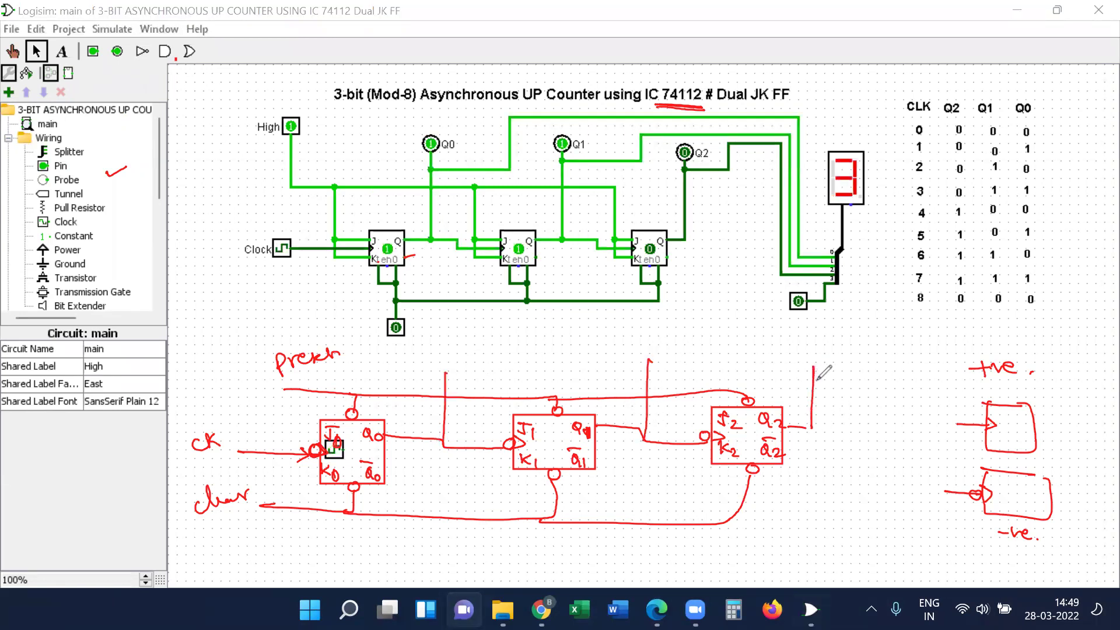
Step: Underline and tick the Q2, Q1 and Q0 headings of the truth table, and mark its rows 0, 7 and 8
mouse_move(945, 115)
mouse_down()
mouse_move(1035, 109)
mouse_move(1032, 88)
mouse_move(970, 85)
mouse_up()
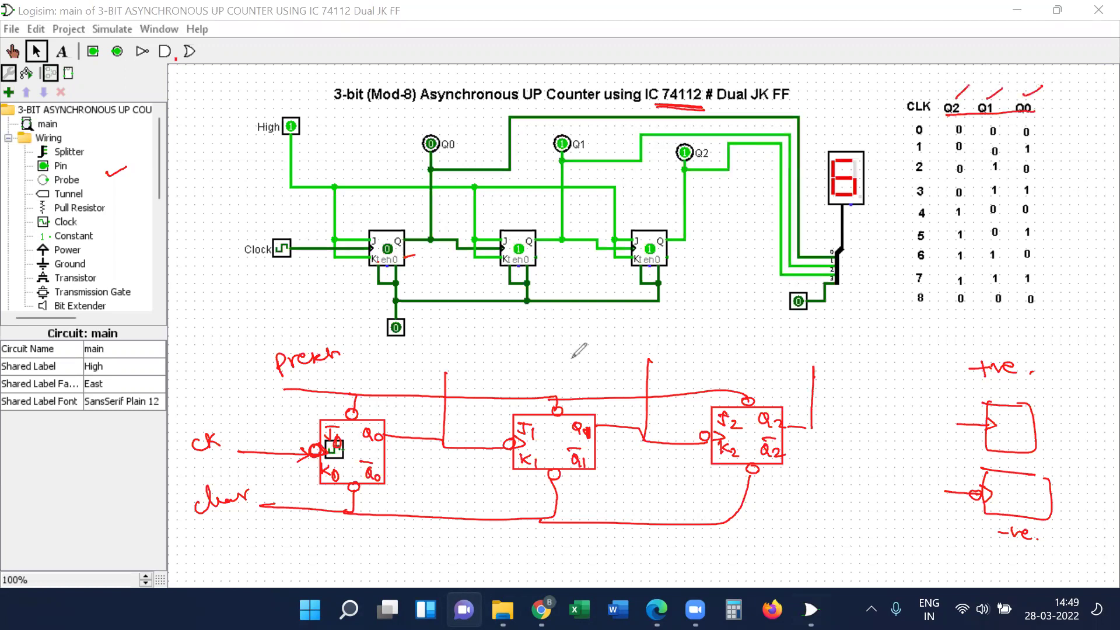
drag(1033, 135, 1044, 129)
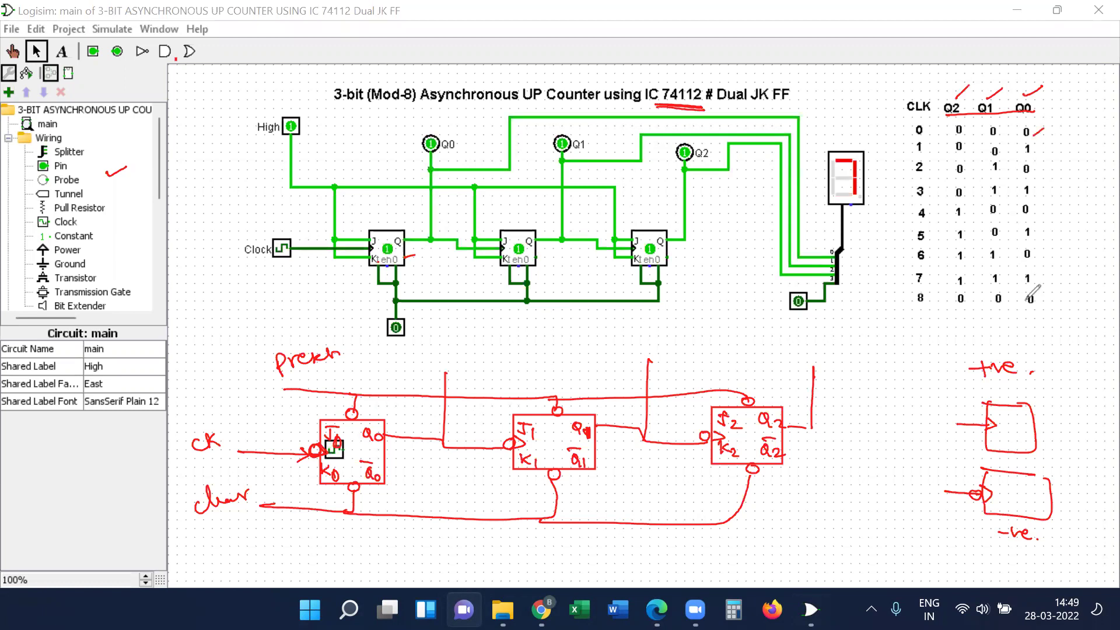
drag(1039, 282, 1054, 271)
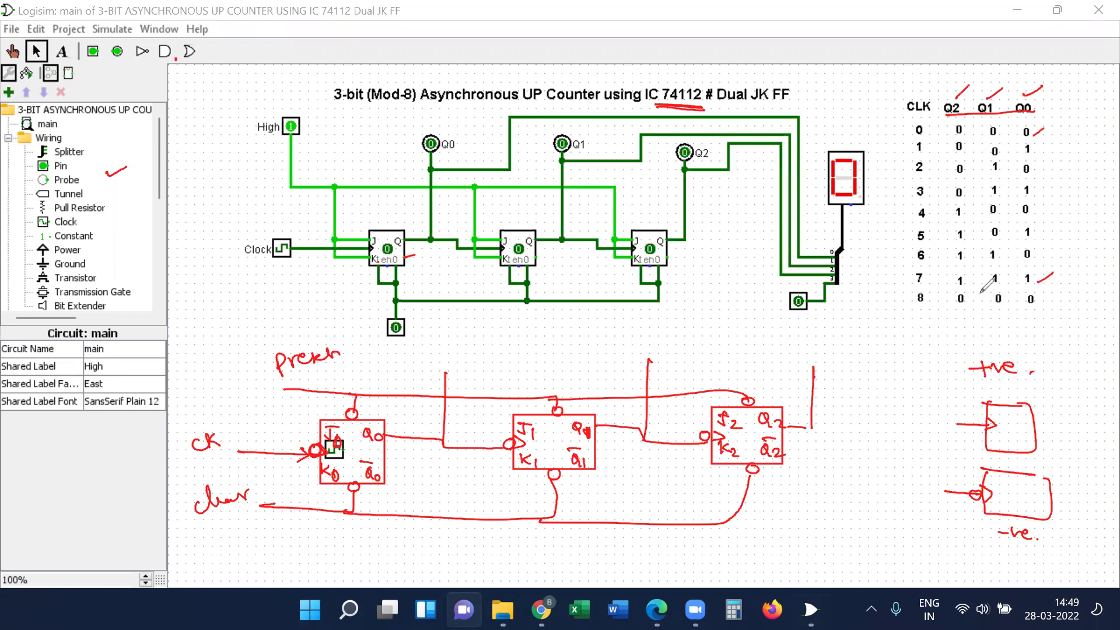
drag(916, 308, 925, 304)
drag(194, 464, 226, 454)
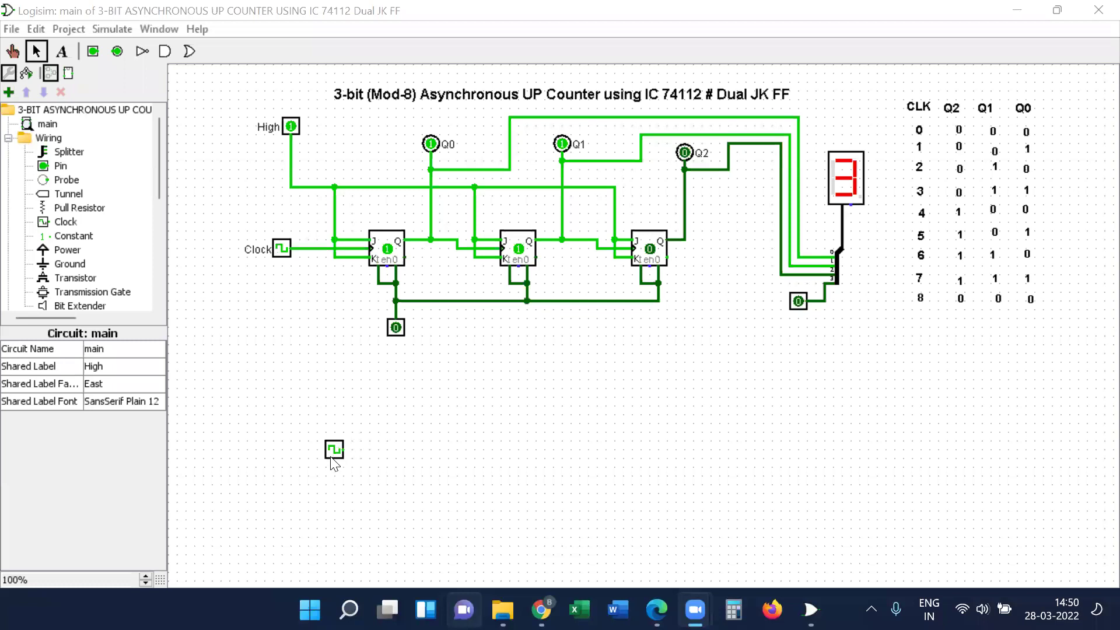
Step: Delete the unconnected Clock component below the circuit
click(335, 453)
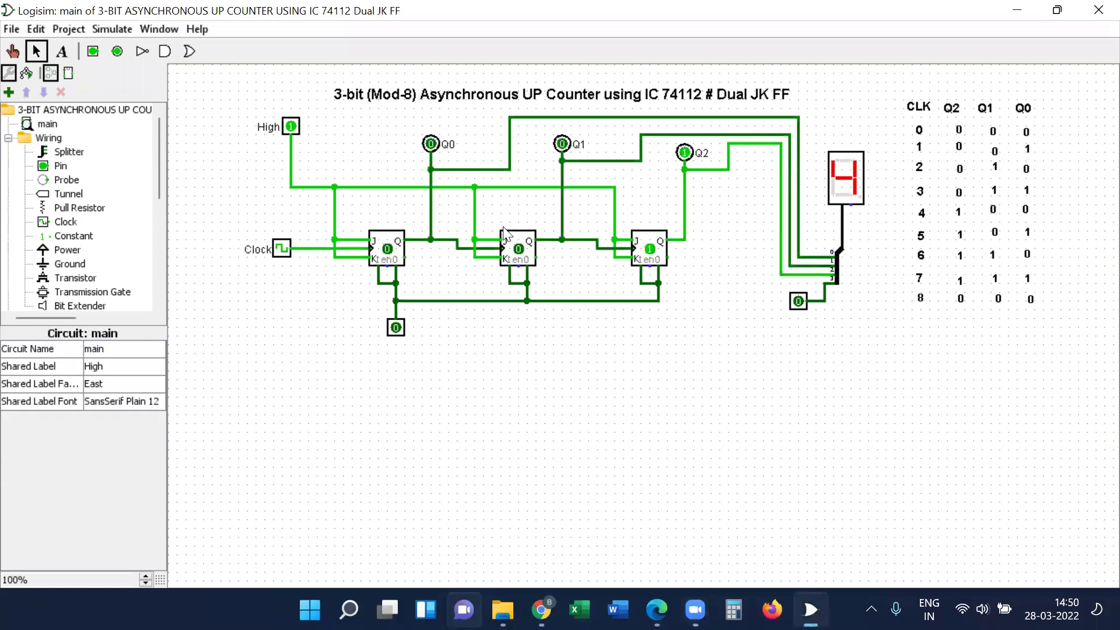
Step: Check the first J-K flip-flop's properties and locate the flip-flop components in the Memory library
click(385, 264)
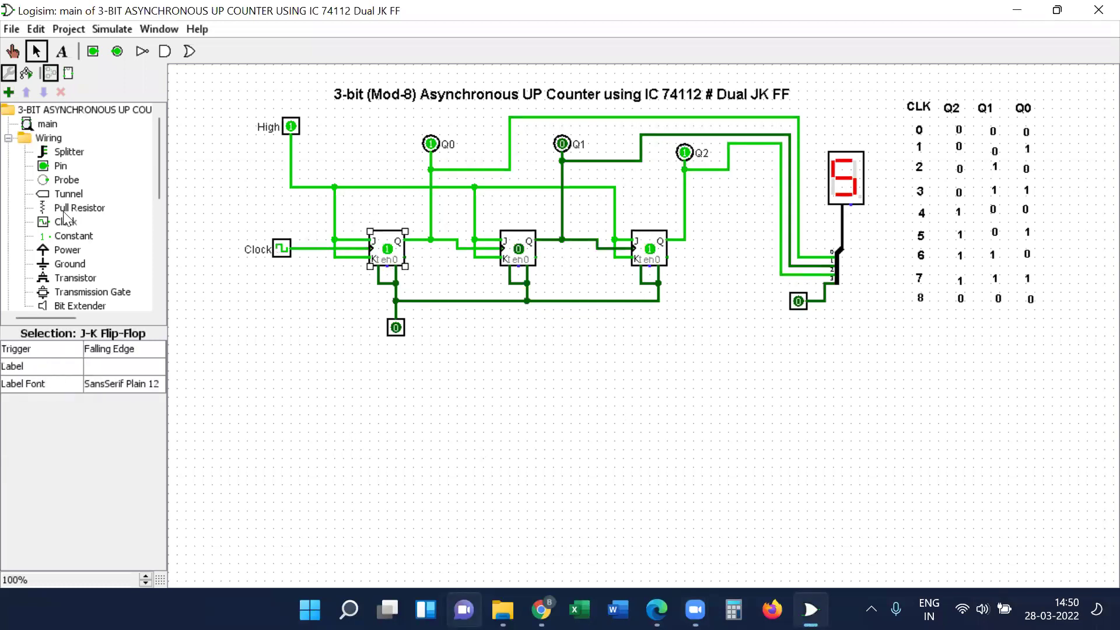
scroll(100, 272, down, 2)
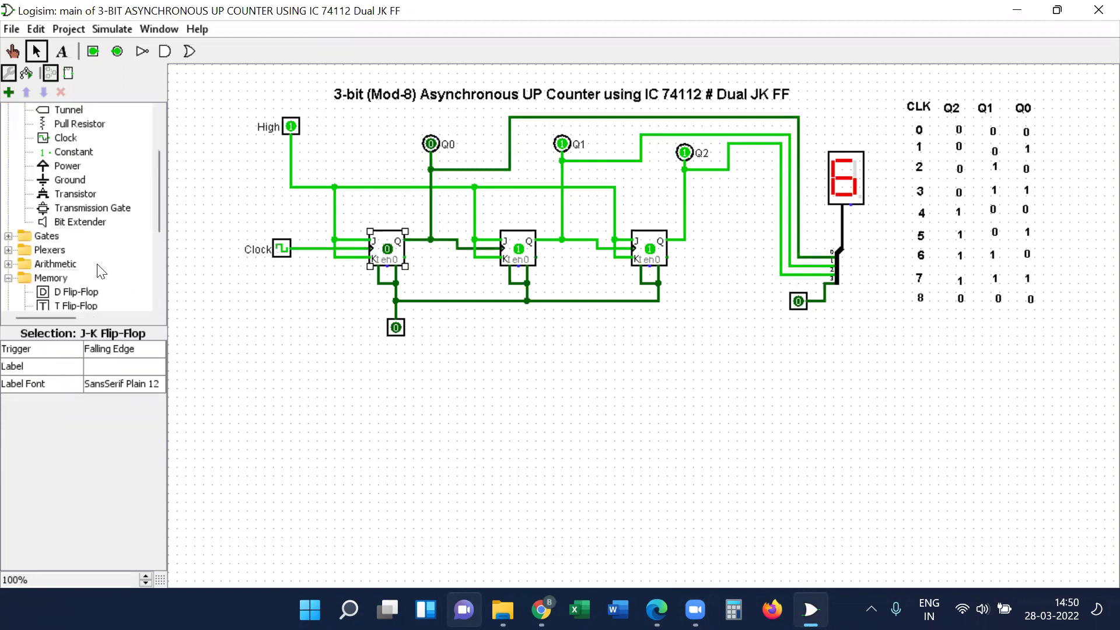
scroll(24, 247, down, 3)
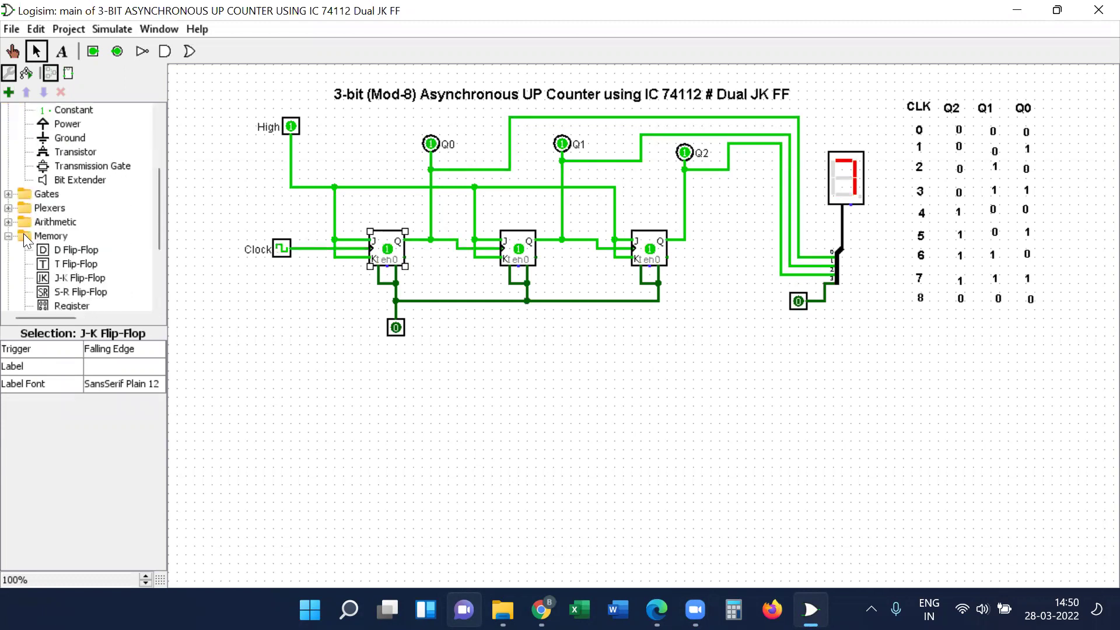
double_click(58, 238)
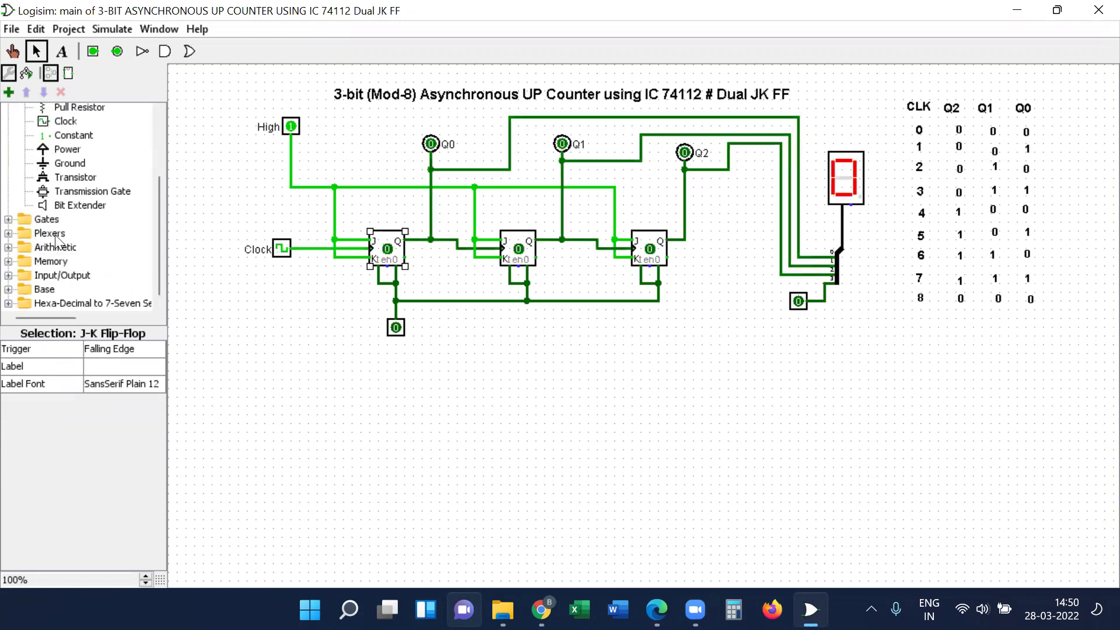
click(8, 261)
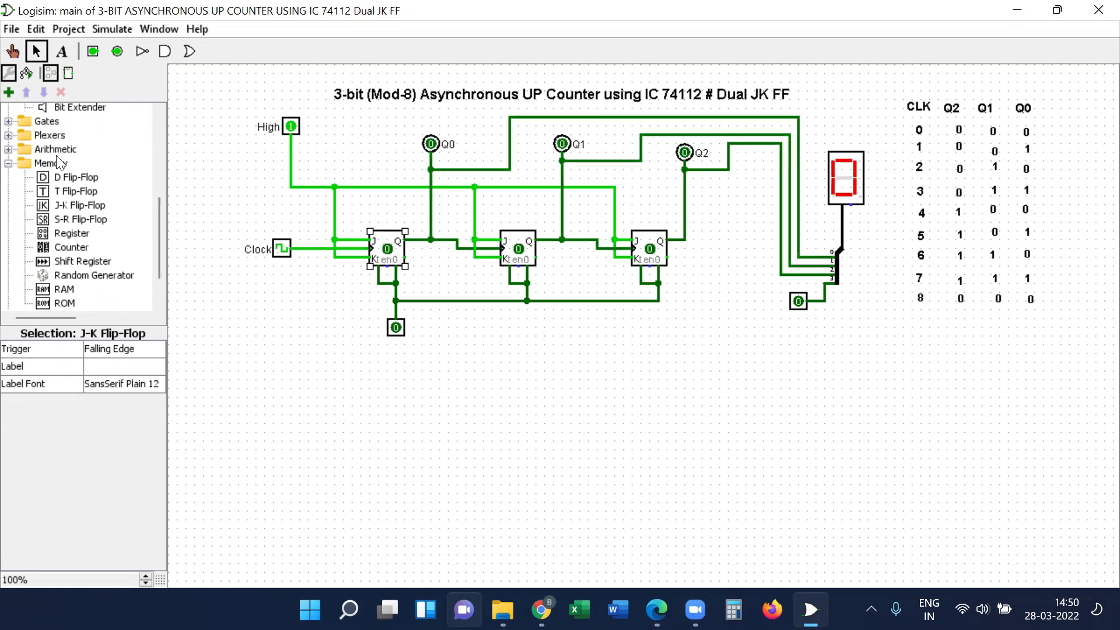
scroll(83, 164, up, 1)
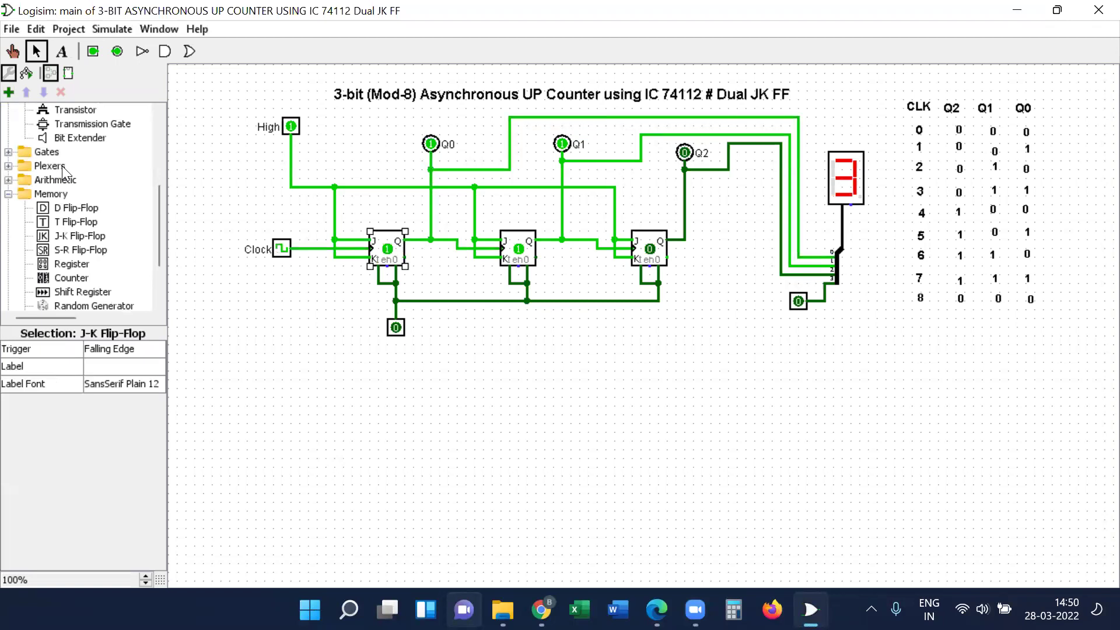
Step: Examine the components in the Gates, Plexers, Arithmetic and Memory libraries
click(8, 151)
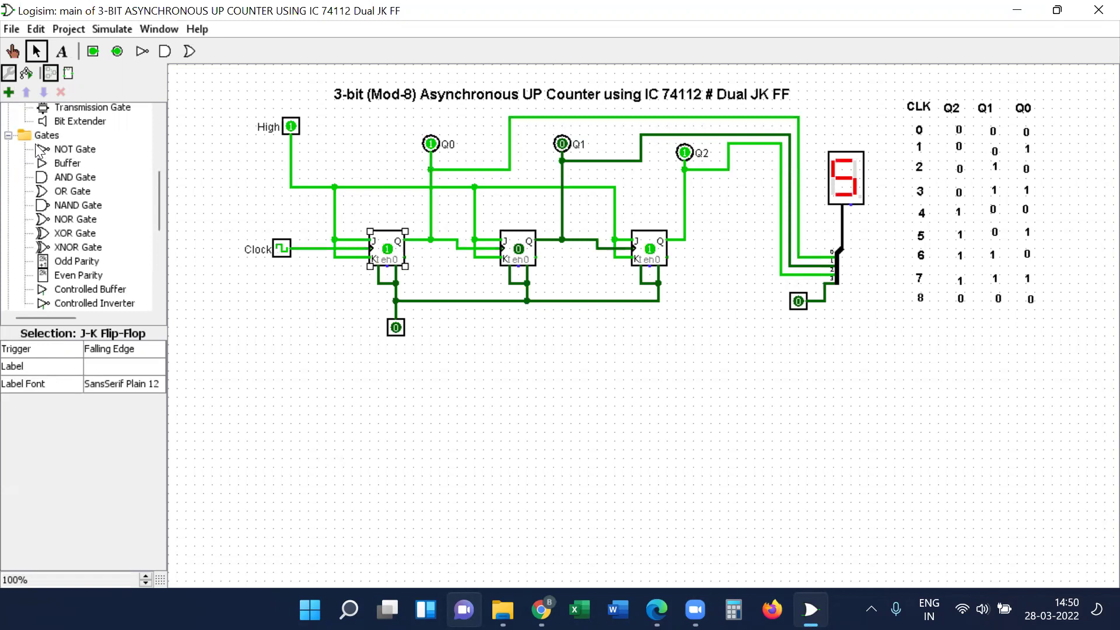
scroll(59, 245, down, 2)
click(8, 235)
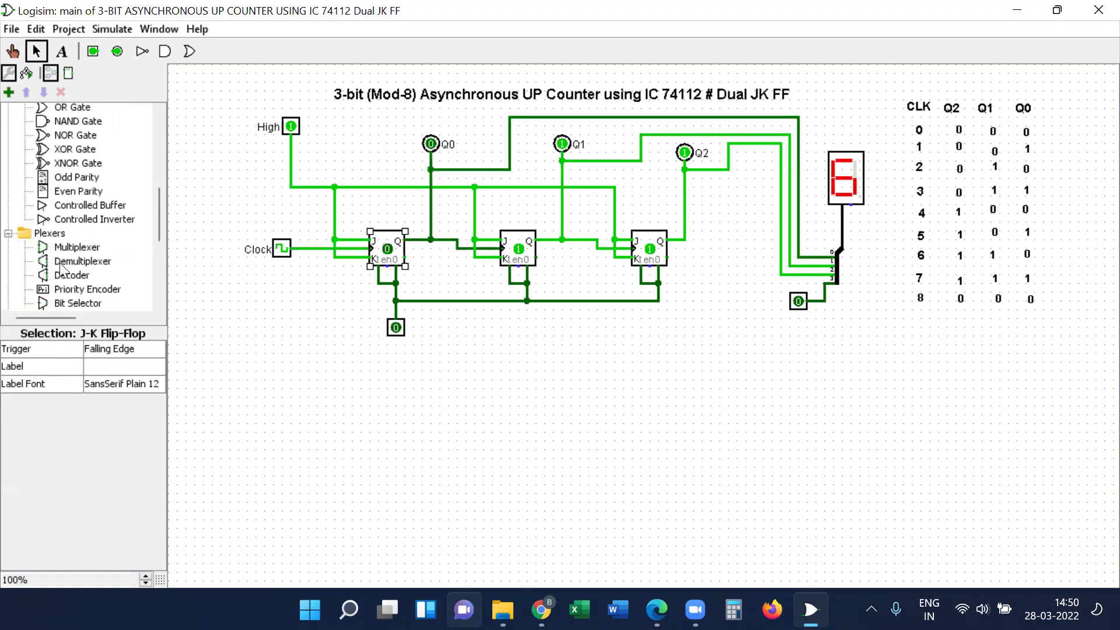
scroll(75, 259, down, 2)
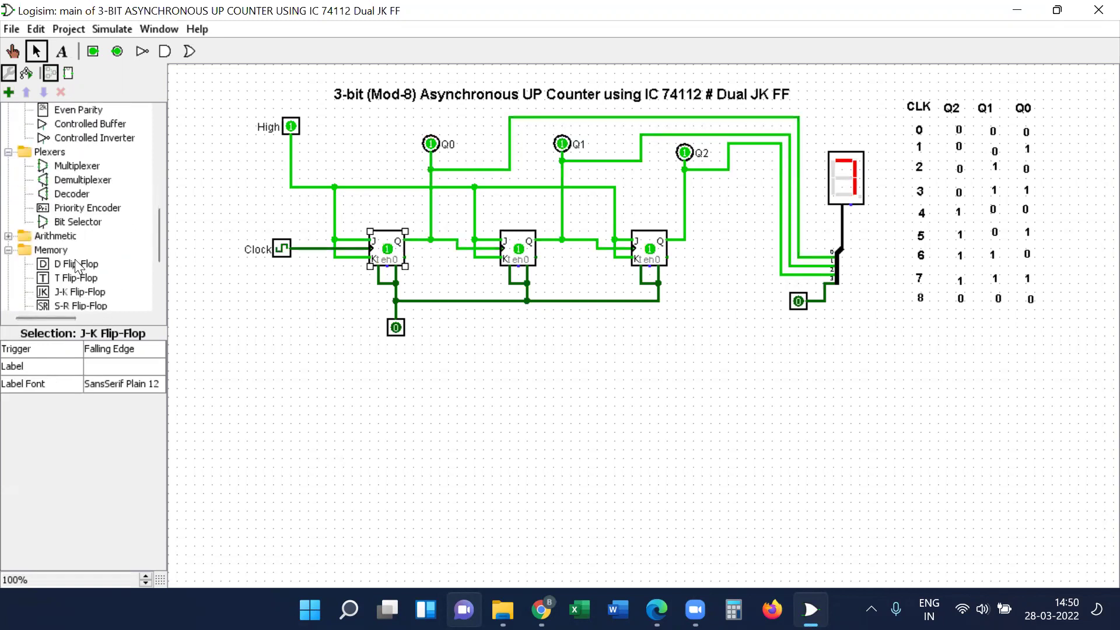
click(9, 236)
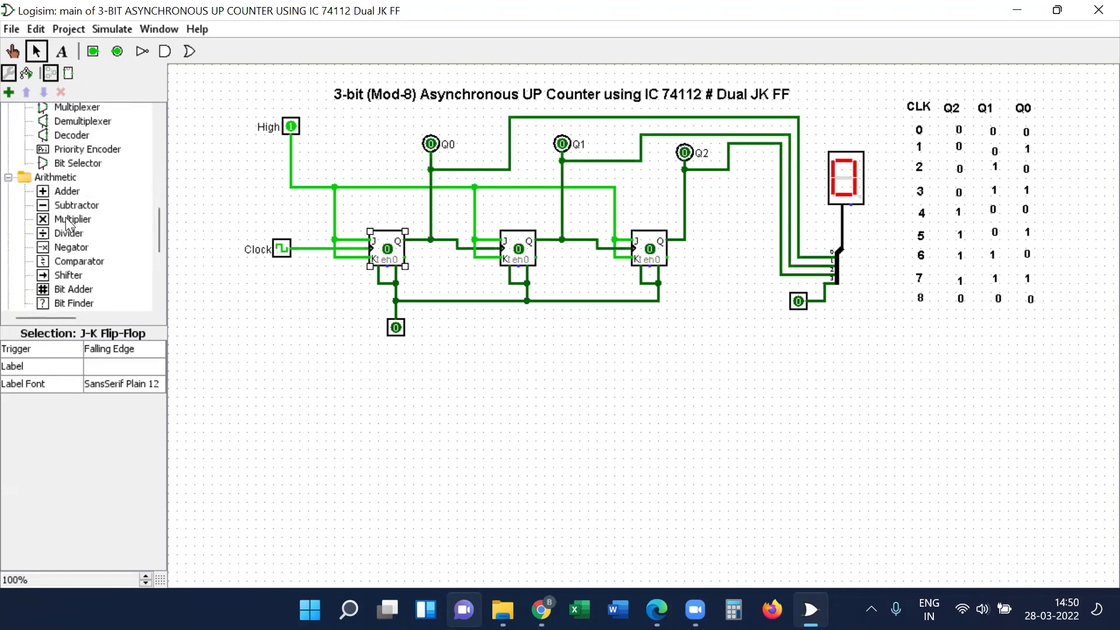
scroll(81, 234, down, 2)
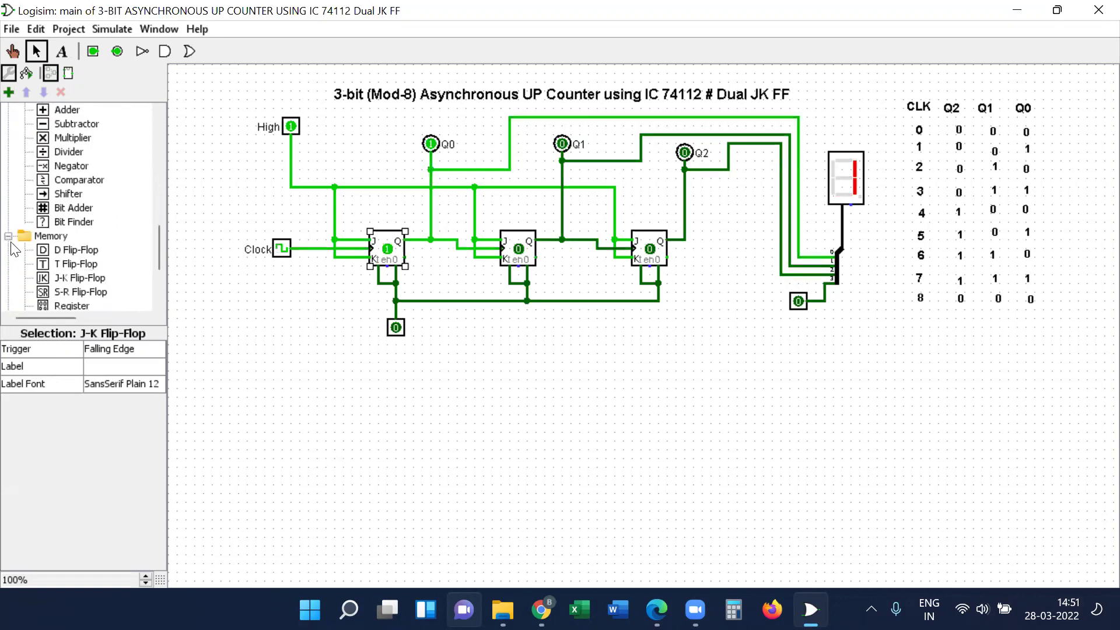
click(8, 237)
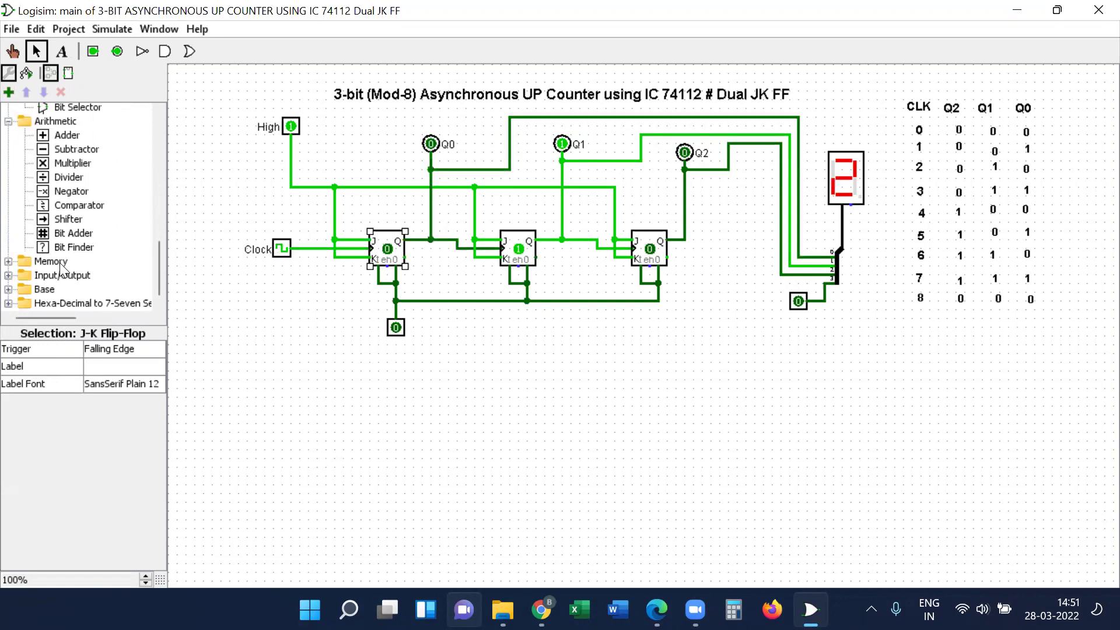
click(8, 262)
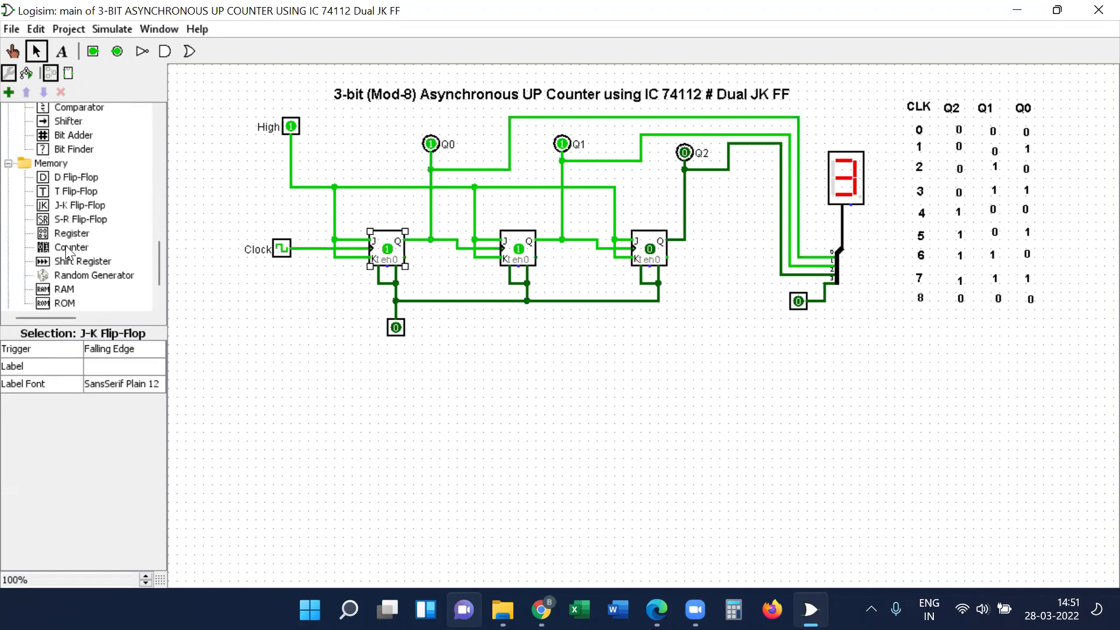
Step: Place a J-K Flip-Flop below the existing circuit and duplicate it twice to make an evenly spaced row of three
click(72, 209)
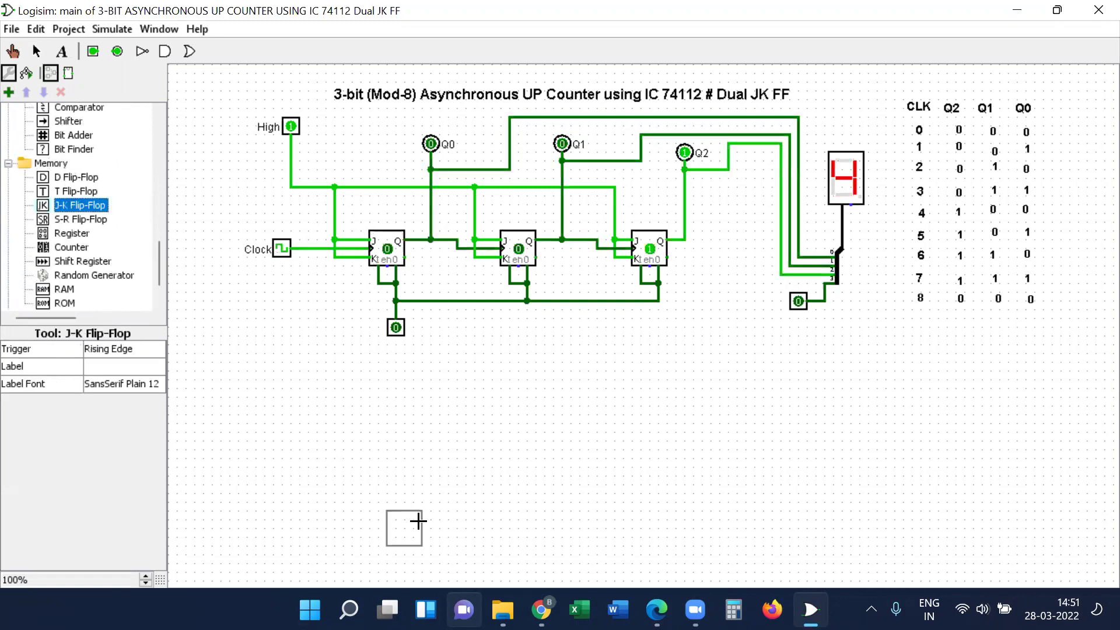
click(393, 465)
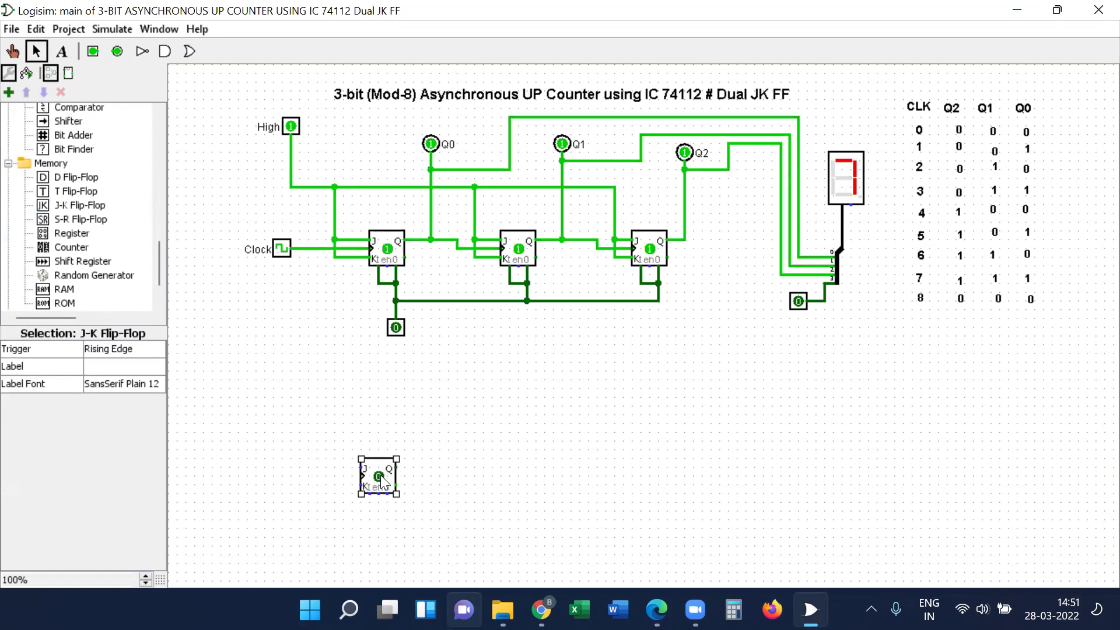
click(474, 473)
click(378, 475)
key(ctrl+c)
key(ctrl+v)
click(493, 480)
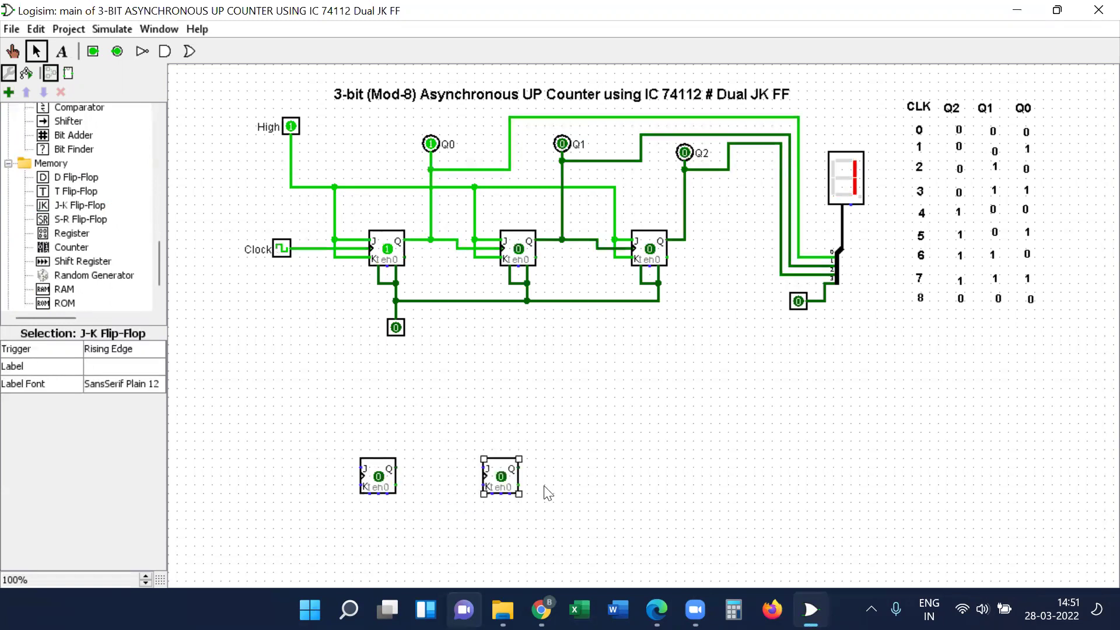
click(379, 478)
key(ctrl+c)
key(ctrl+v)
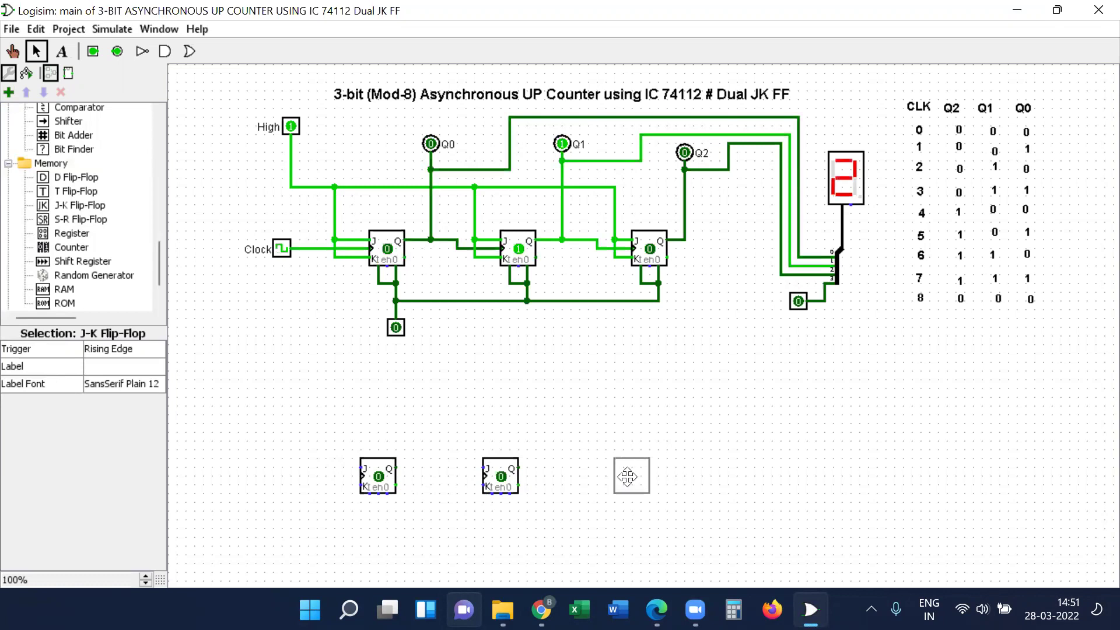
click(623, 476)
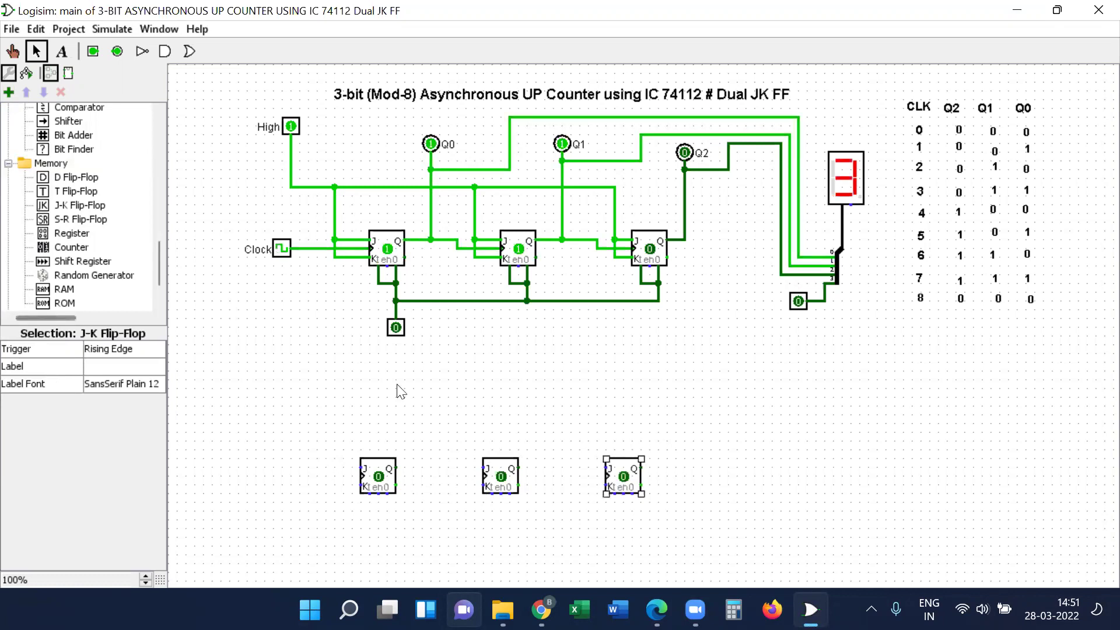
click(722, 467)
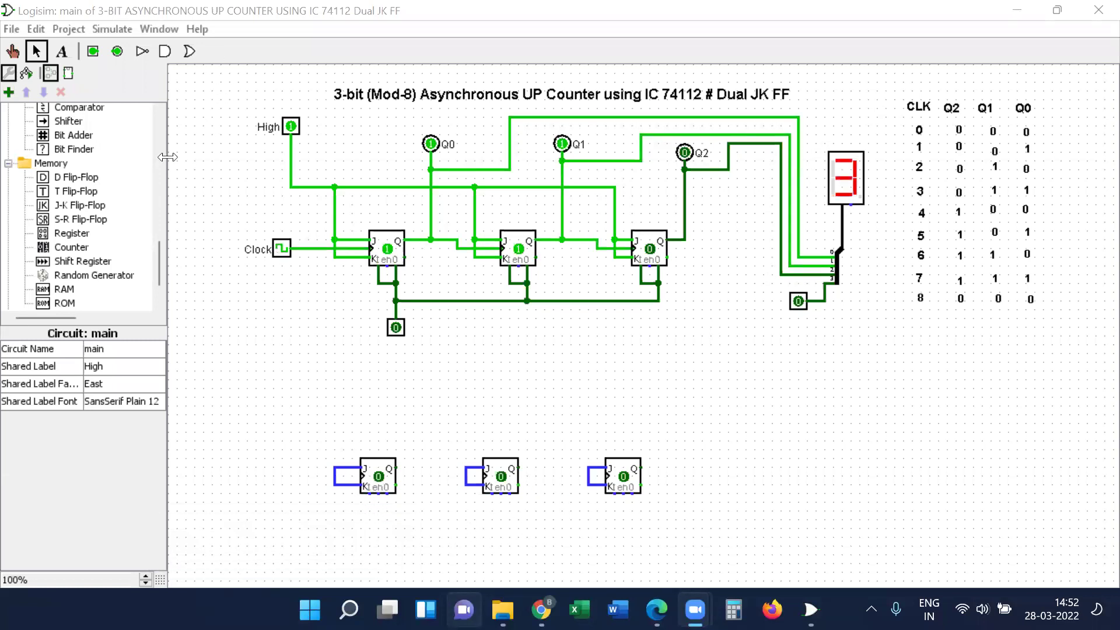
Step: Place an input pin above the new row of flip-flops, just outside its first flip-flop
click(91, 52)
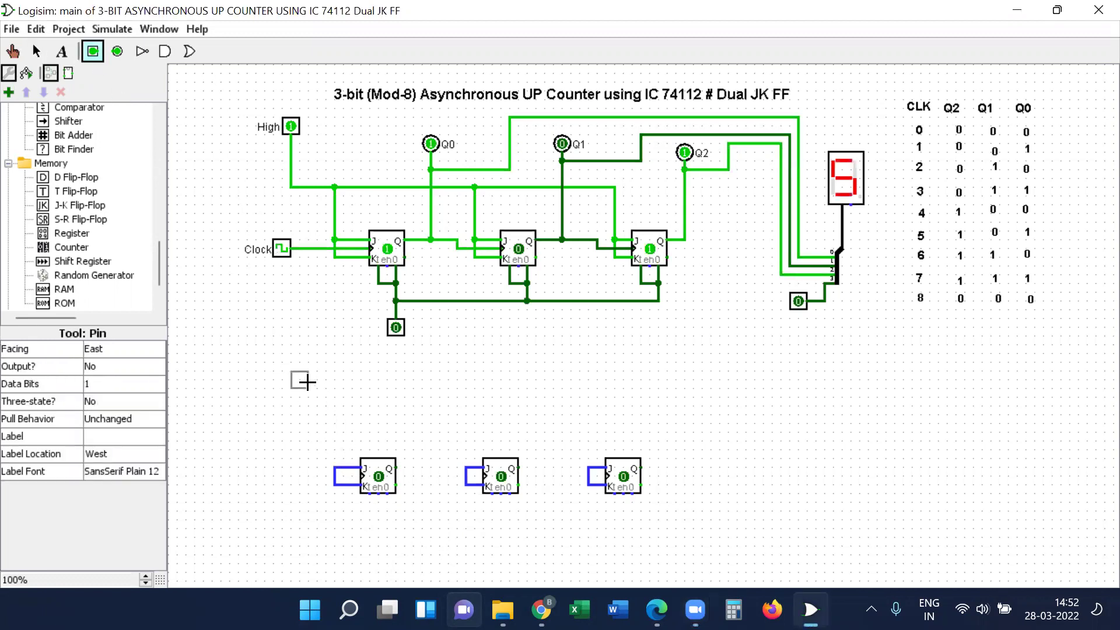
click(313, 380)
click(117, 51)
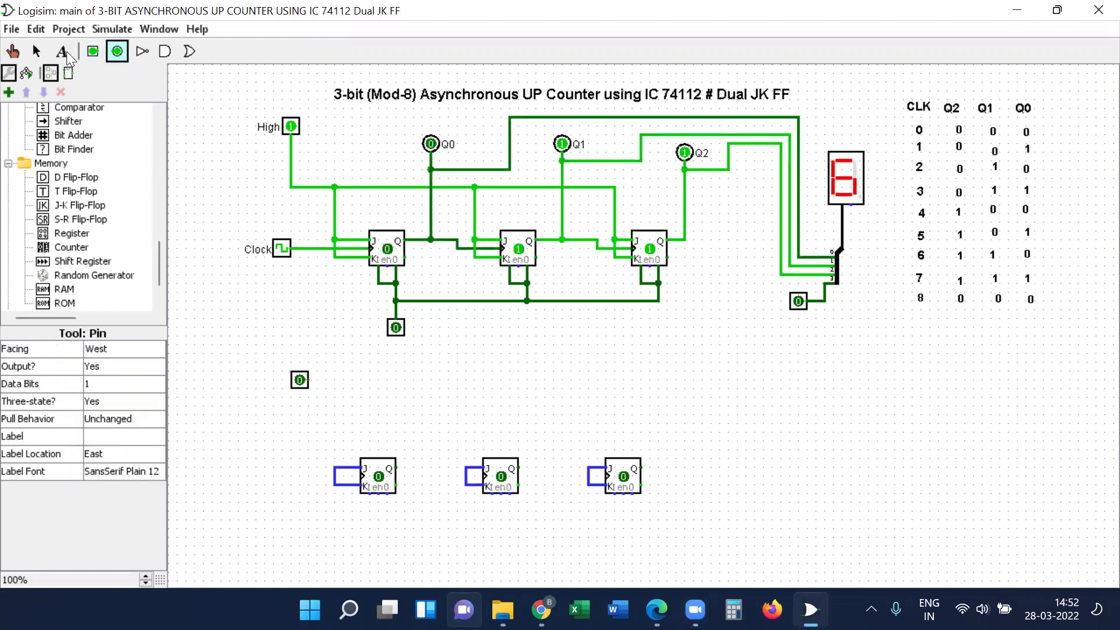
click(93, 51)
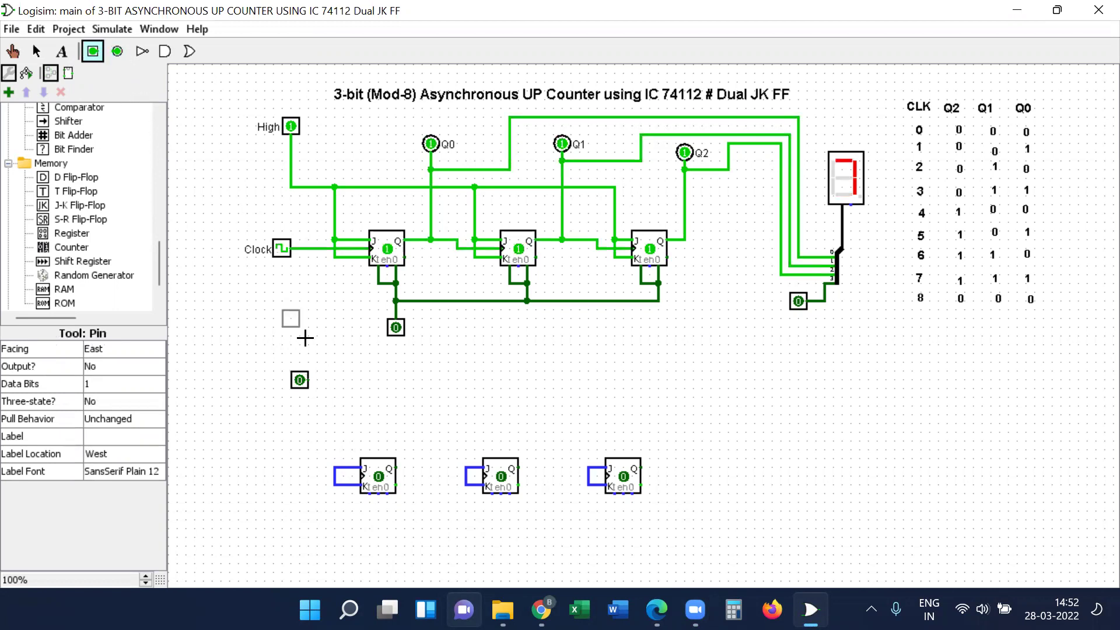
click(195, 319)
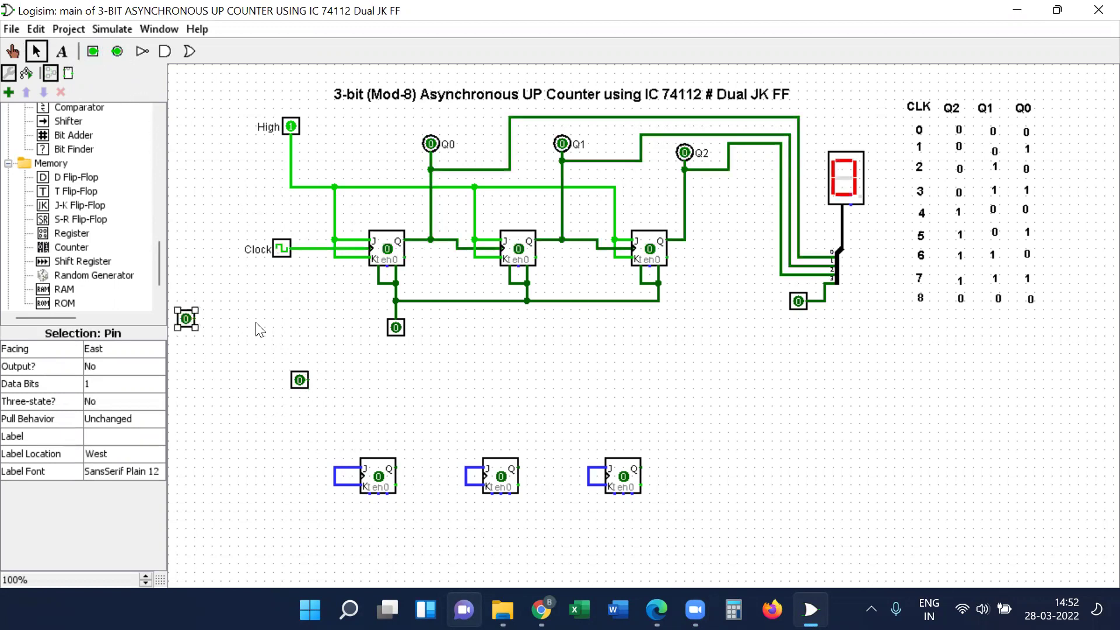
key(Delete)
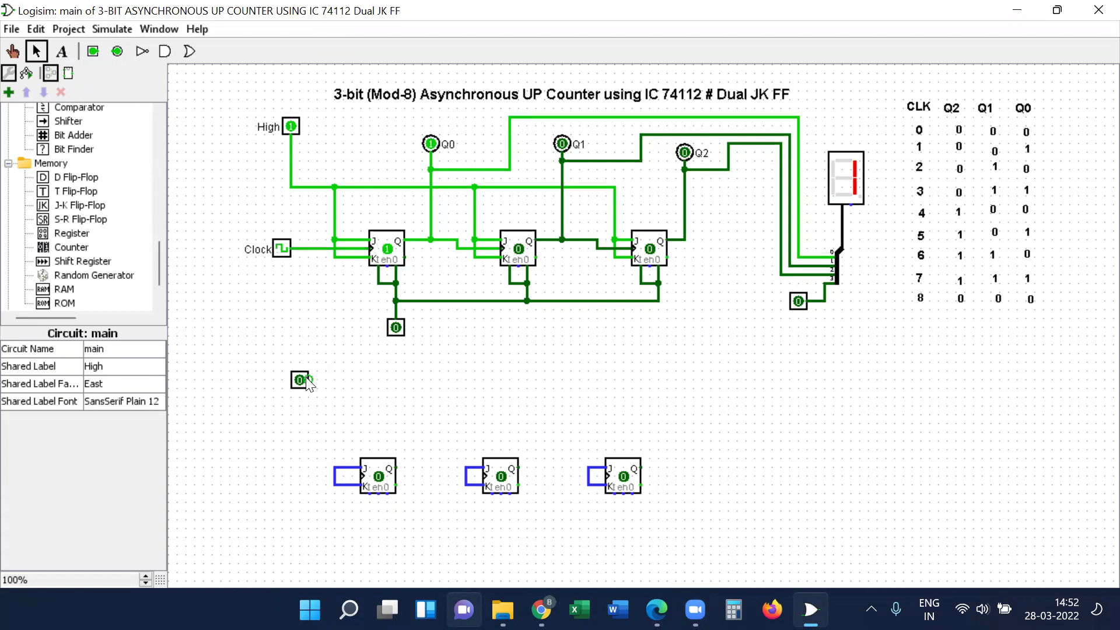
Step: Face the new input pin South above the first new flip-flop and wire it to the J and K inputs of all three new flip-flops
drag(309, 380, 337, 468)
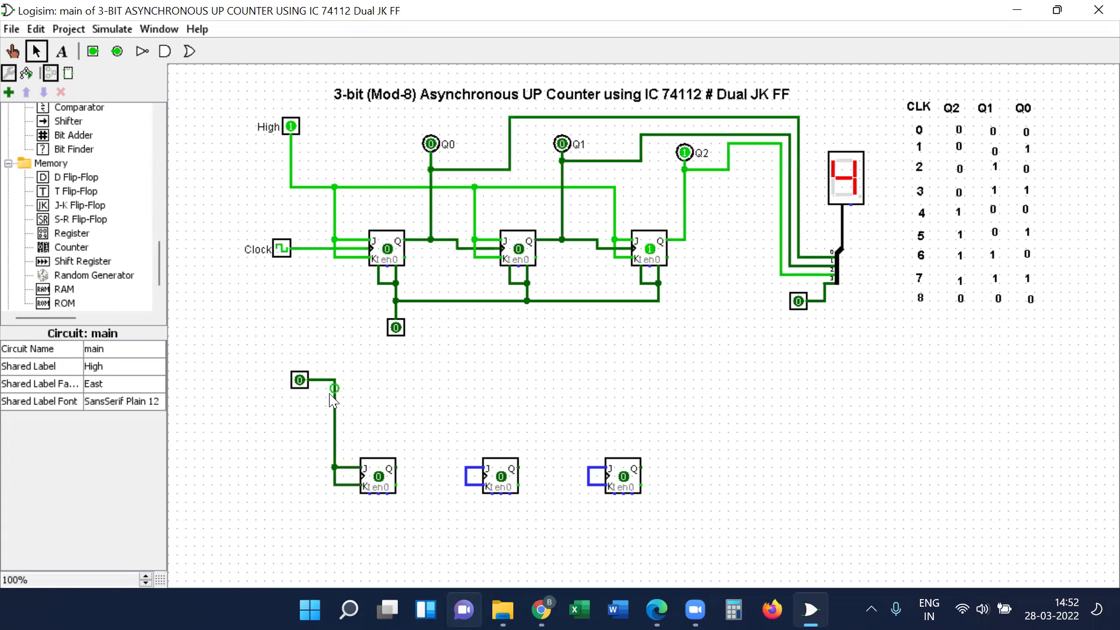
click(299, 381)
click(101, 352)
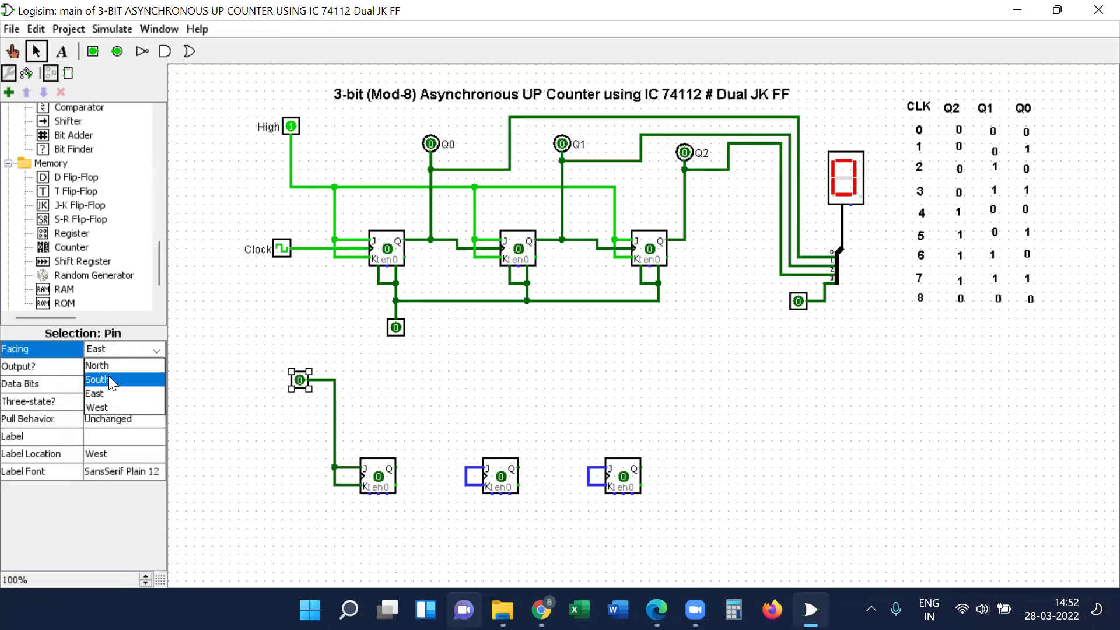
click(109, 376)
click(295, 372)
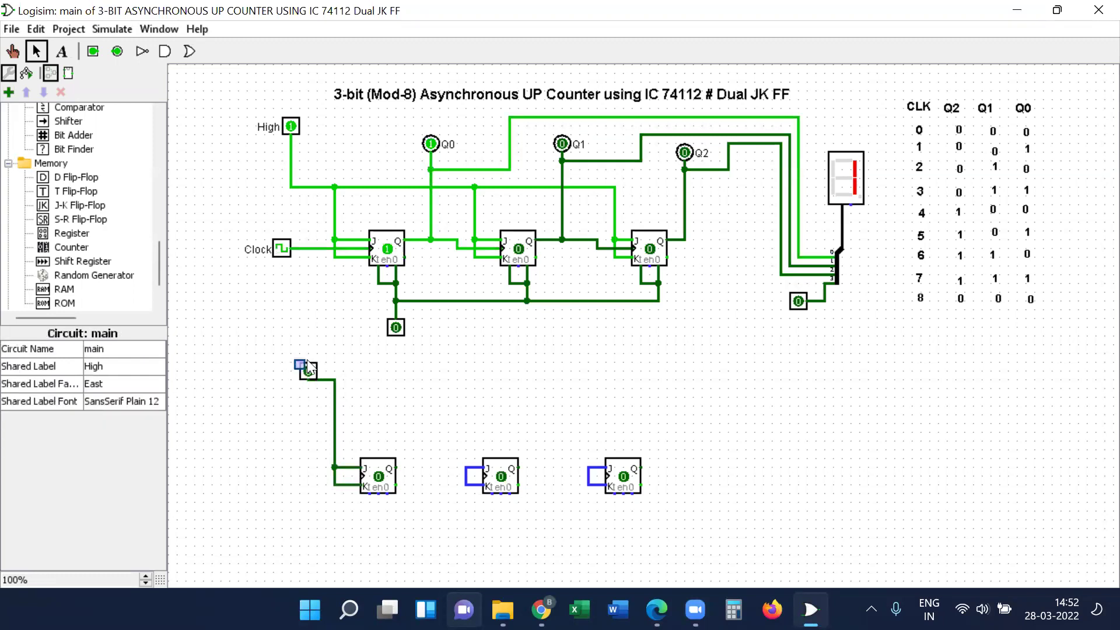
click(308, 371)
drag(308, 371, 333, 366)
click(334, 414)
click(434, 432)
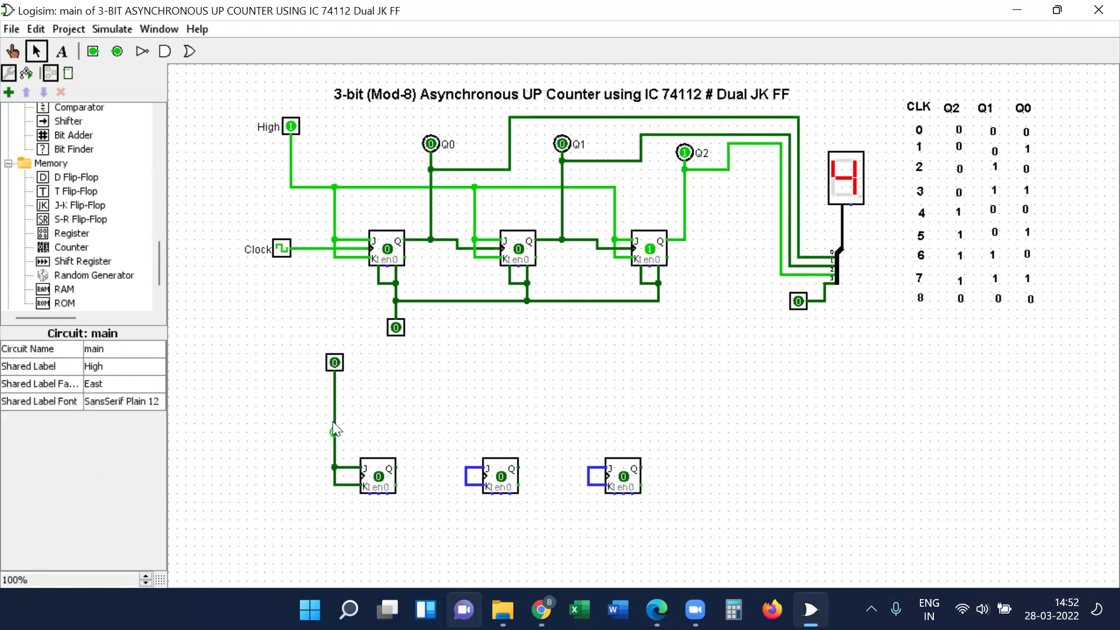
drag(336, 420, 466, 467)
drag(467, 423, 588, 467)
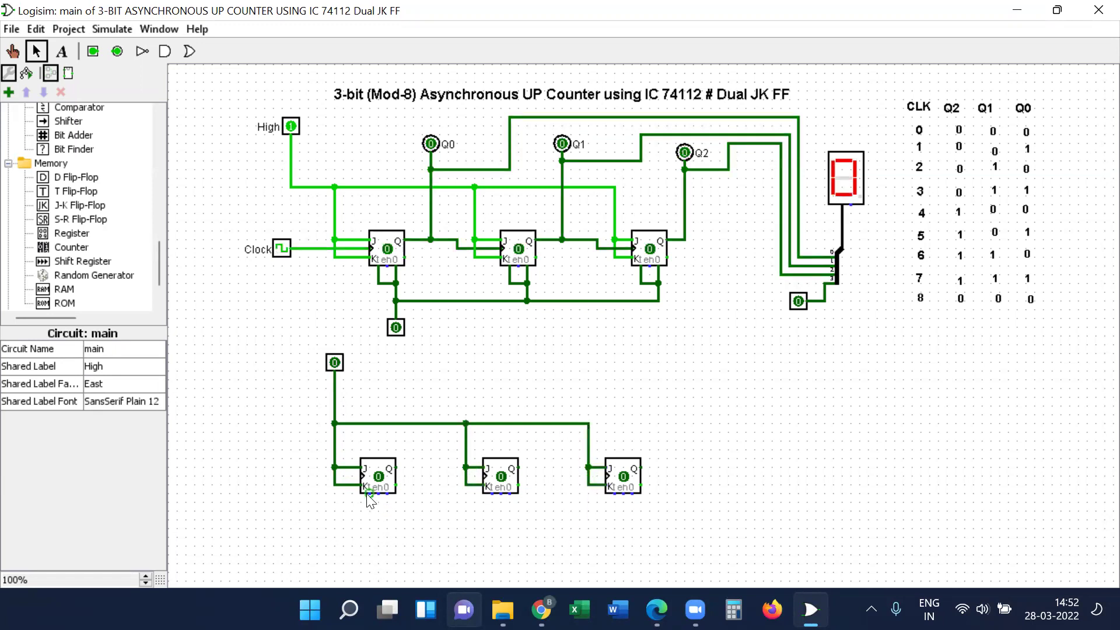
Step: Join the outer lower pins of the three new flip-flops and connect them to a new input pin facing North beneath the first one
mouse_move(369, 494)
mouse_down()
mouse_move(370, 518)
mouse_move(389, 511)
mouse_move(387, 495)
mouse_move(500, 517)
mouse_move(492, 496)
mouse_move(511, 514)
mouse_move(602, 513)
mouse_move(633, 495)
mouse_up()
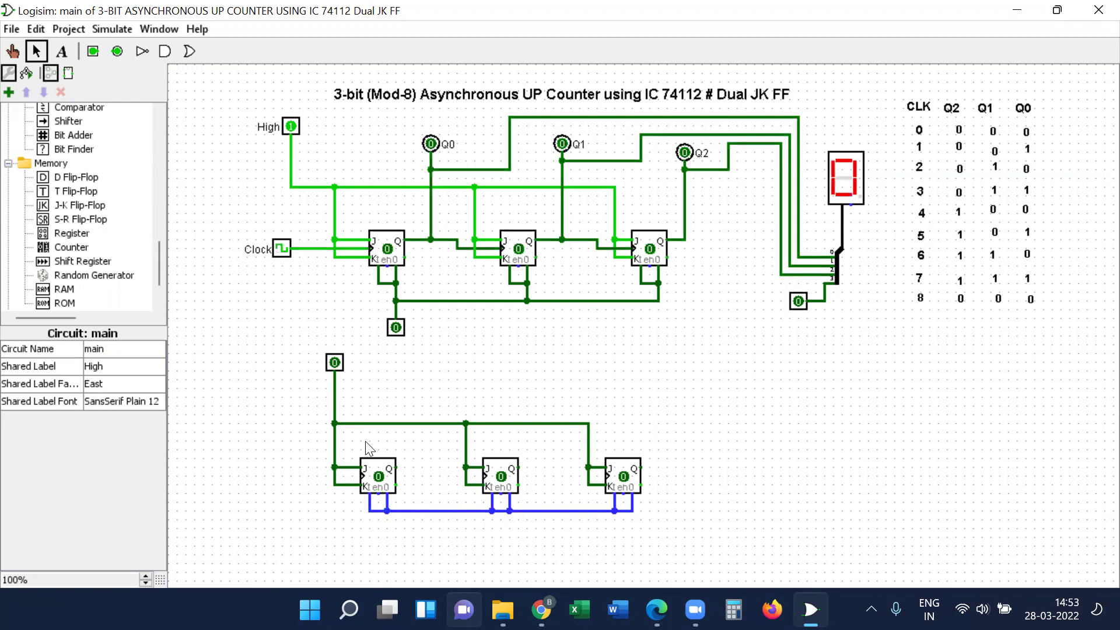
click(92, 51)
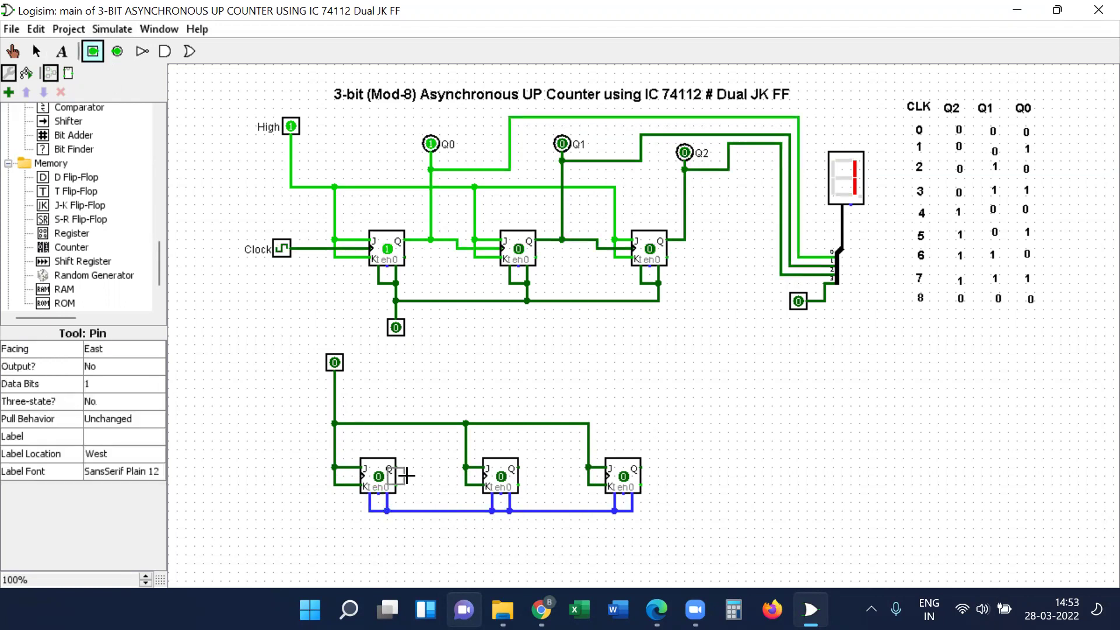
click(369, 540)
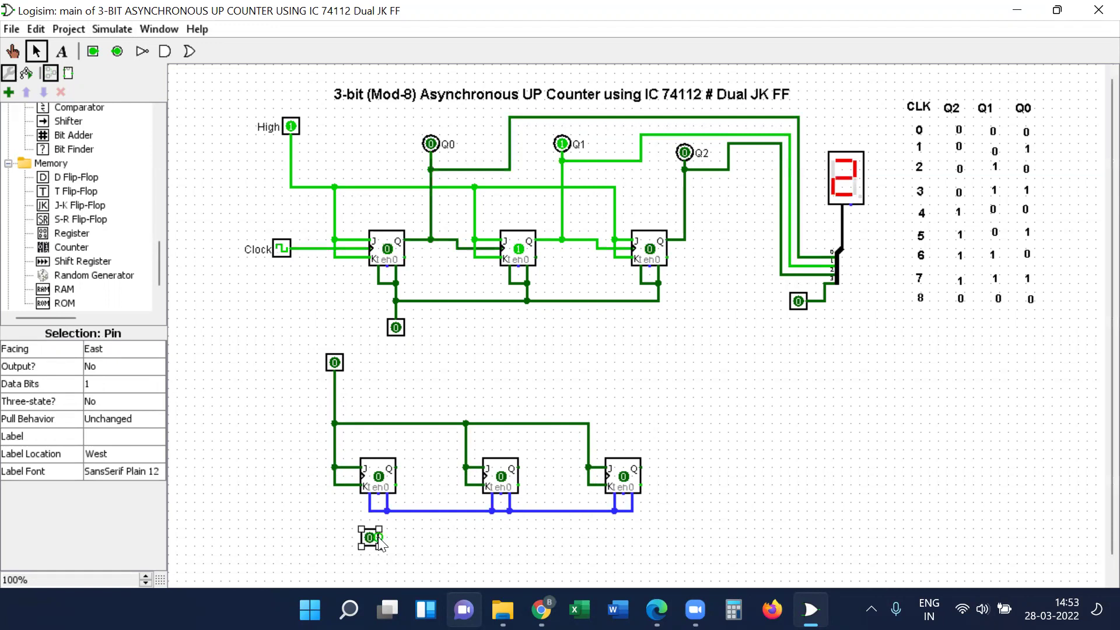
click(119, 349)
click(119, 364)
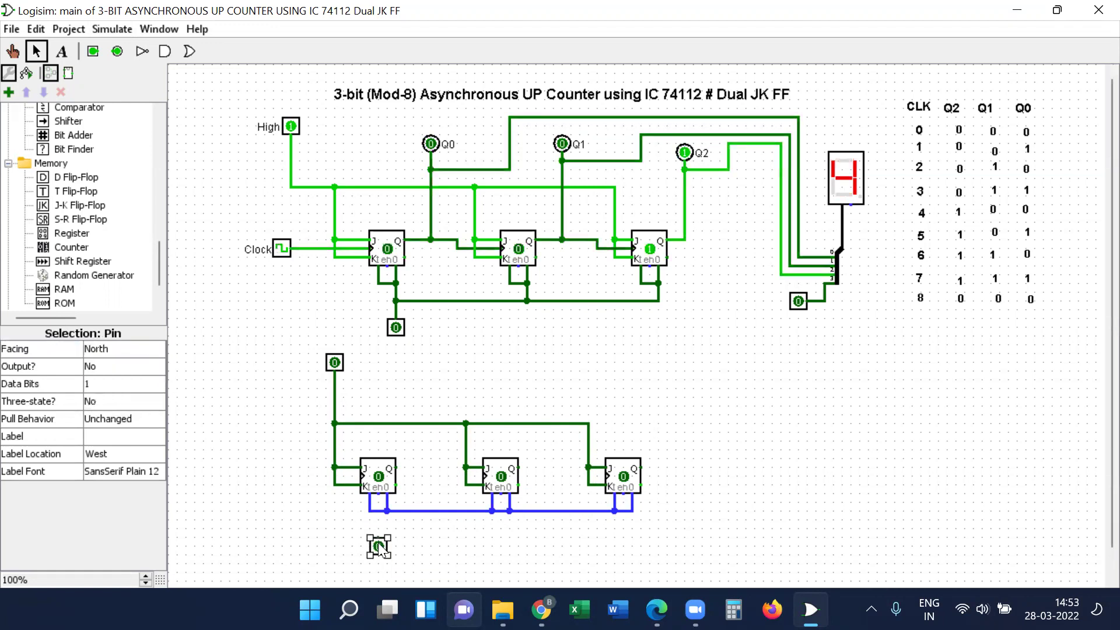
drag(379, 536, 379, 511)
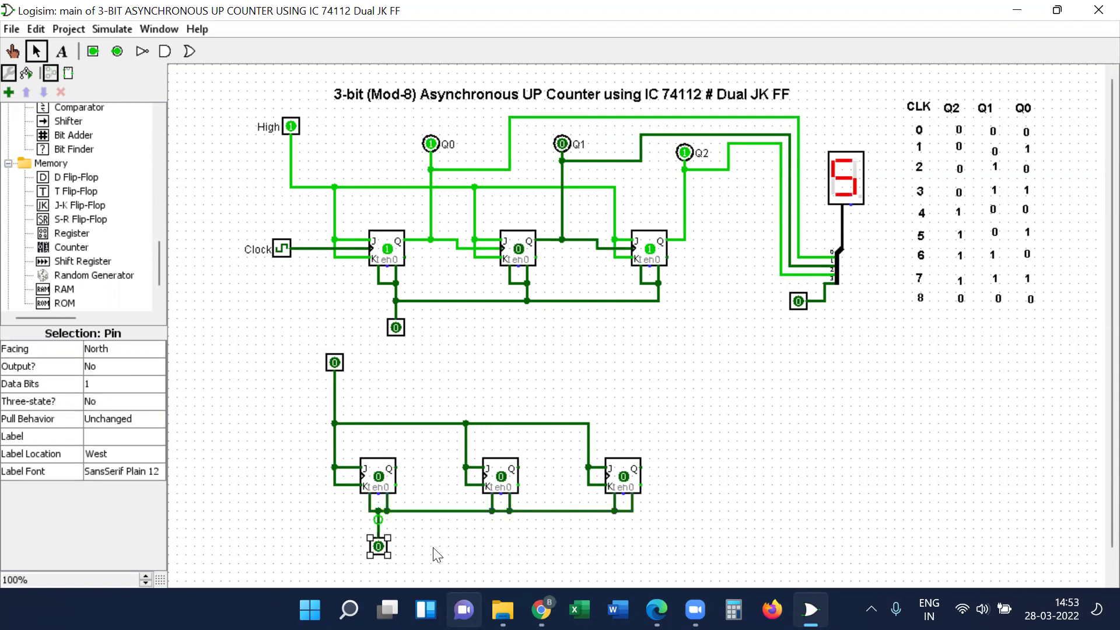
click(470, 563)
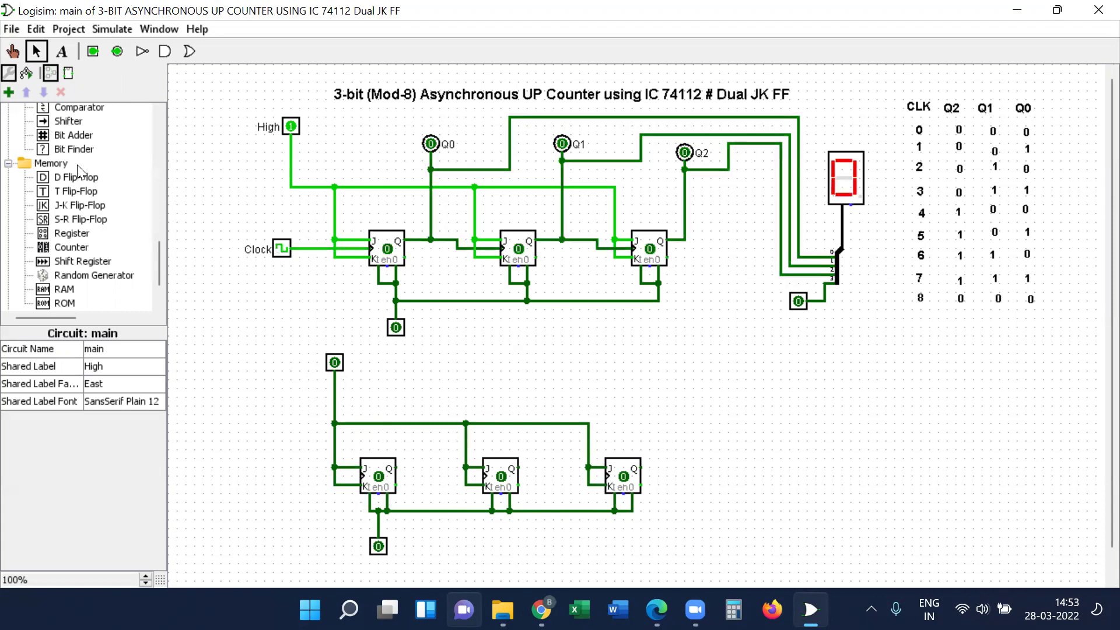
Step: Place a Clock from the Wiring library beside the new row and wire it to the first new flip-flop's clock input
scroll(76, 175, up, 7)
scroll(103, 184, up, 4)
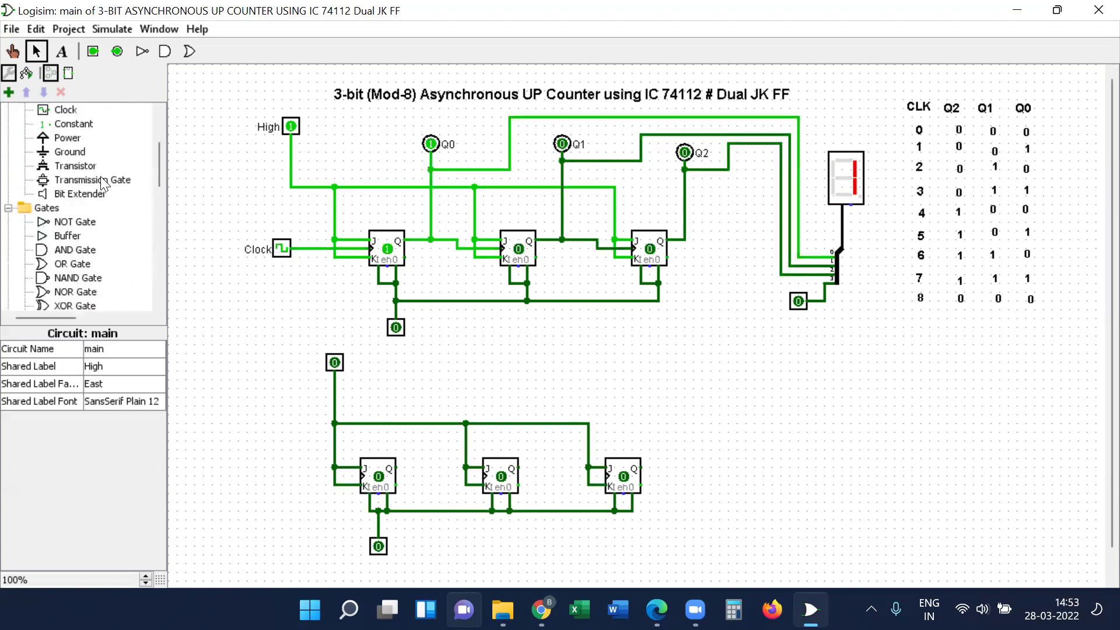
scroll(91, 198, up, 3)
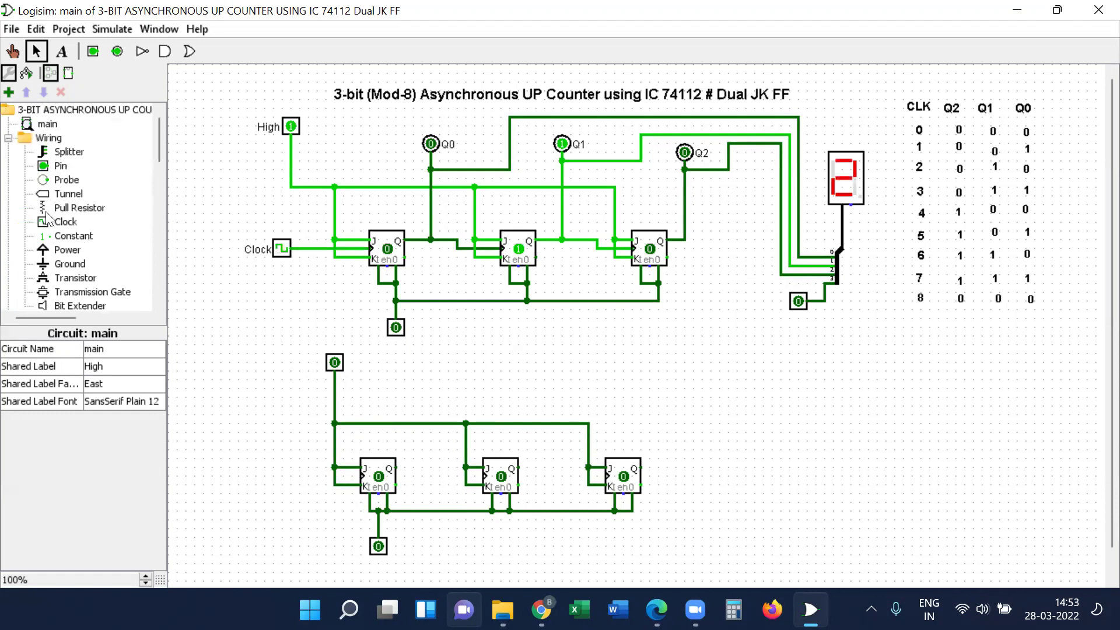
double_click(43, 140)
double_click(44, 153)
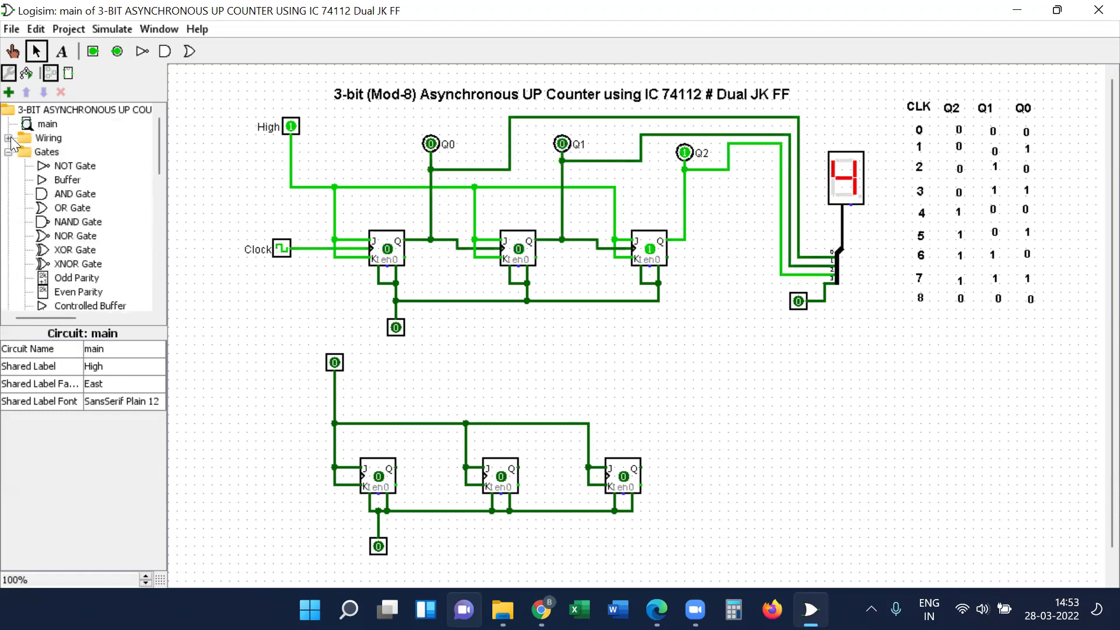
double_click(47, 138)
click(69, 220)
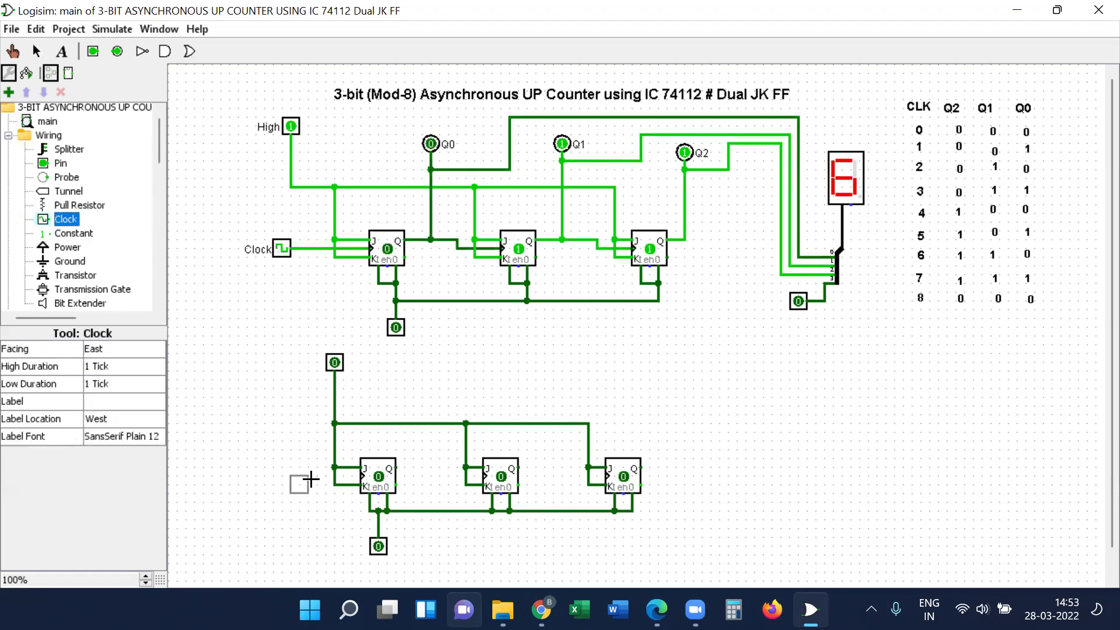
click(288, 477)
click(289, 513)
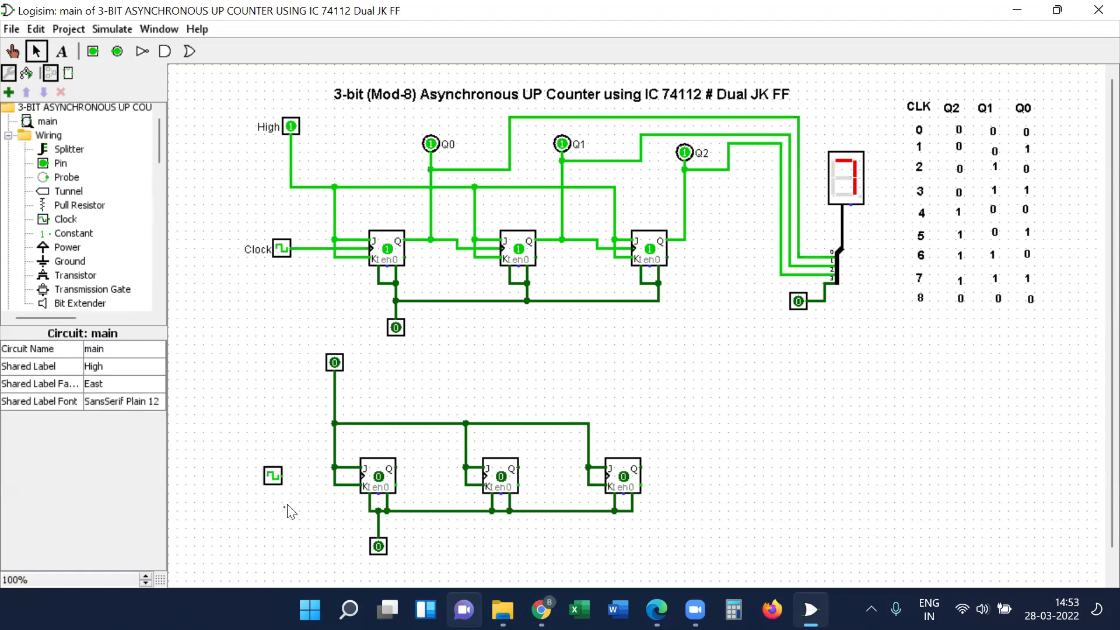
drag(297, 477, 356, 476)
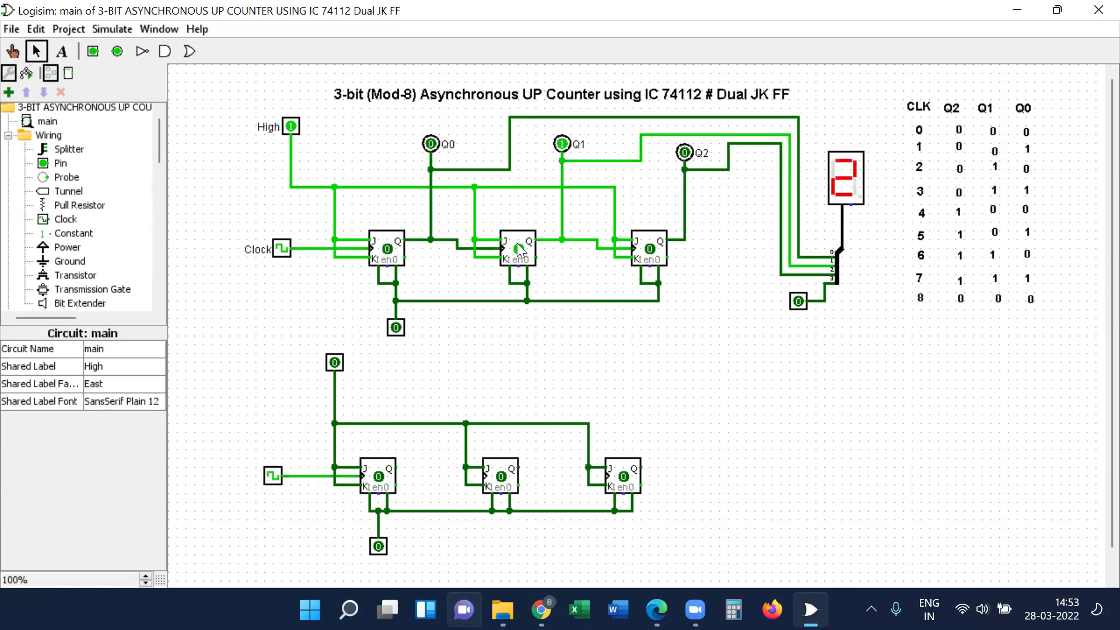
Step: Set the trigger of all three new J-K flip-flops to Falling Edge
click(381, 488)
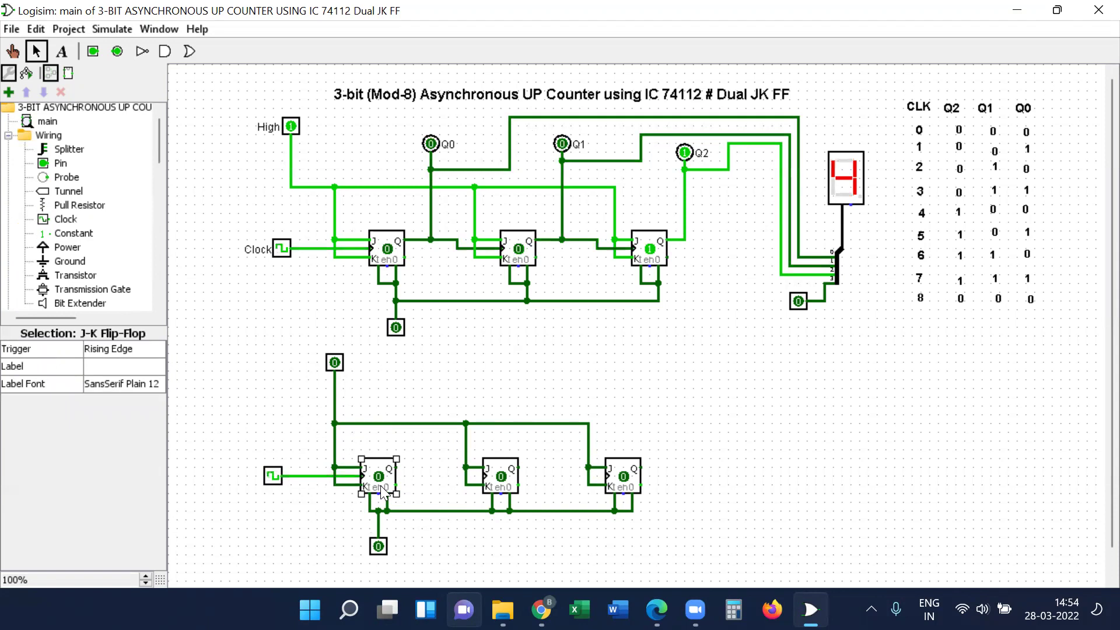
click(113, 348)
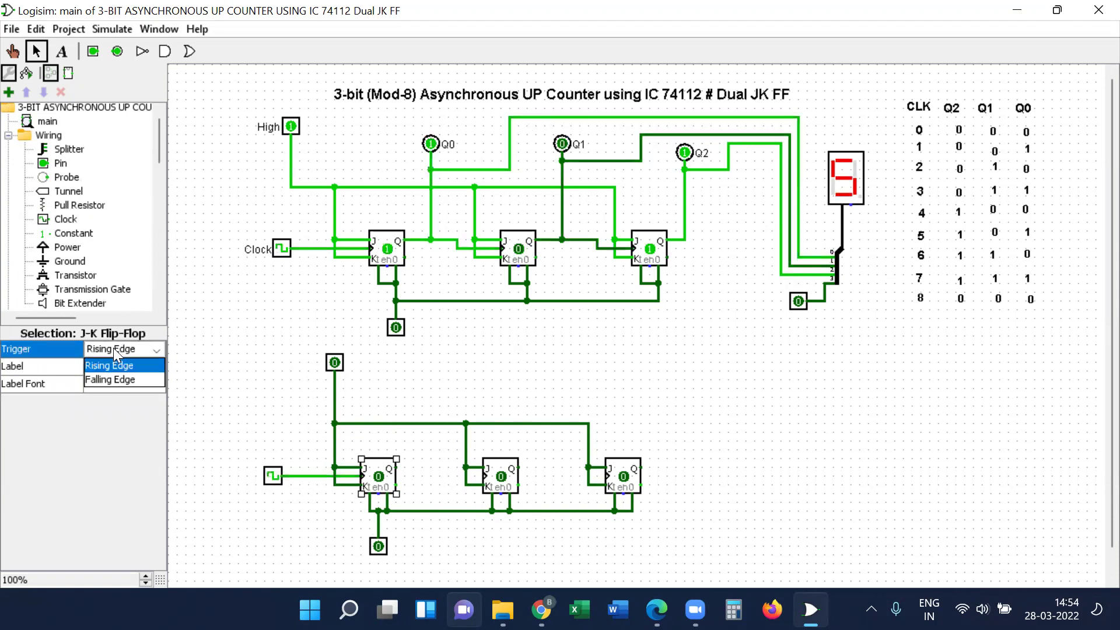
click(124, 381)
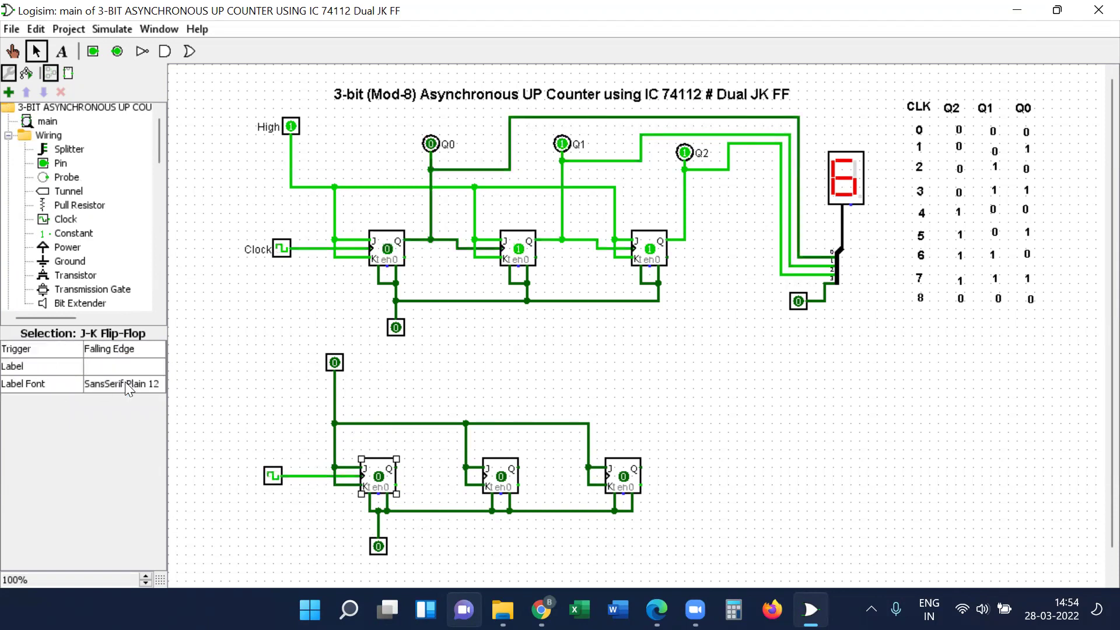
click(496, 482)
click(150, 350)
click(133, 377)
click(633, 475)
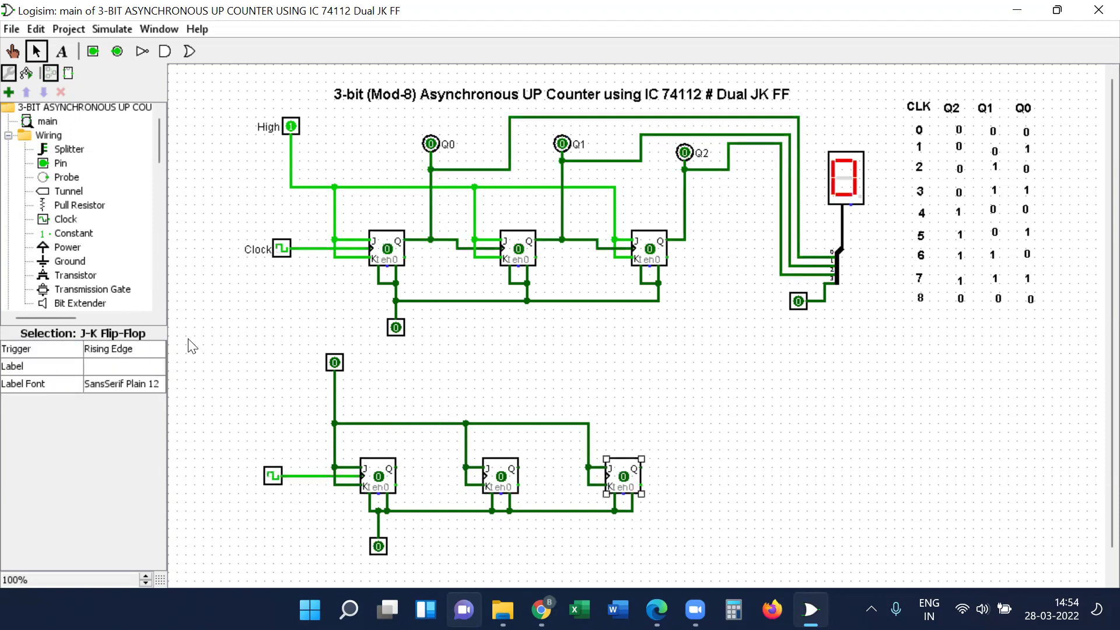
click(155, 350)
click(127, 382)
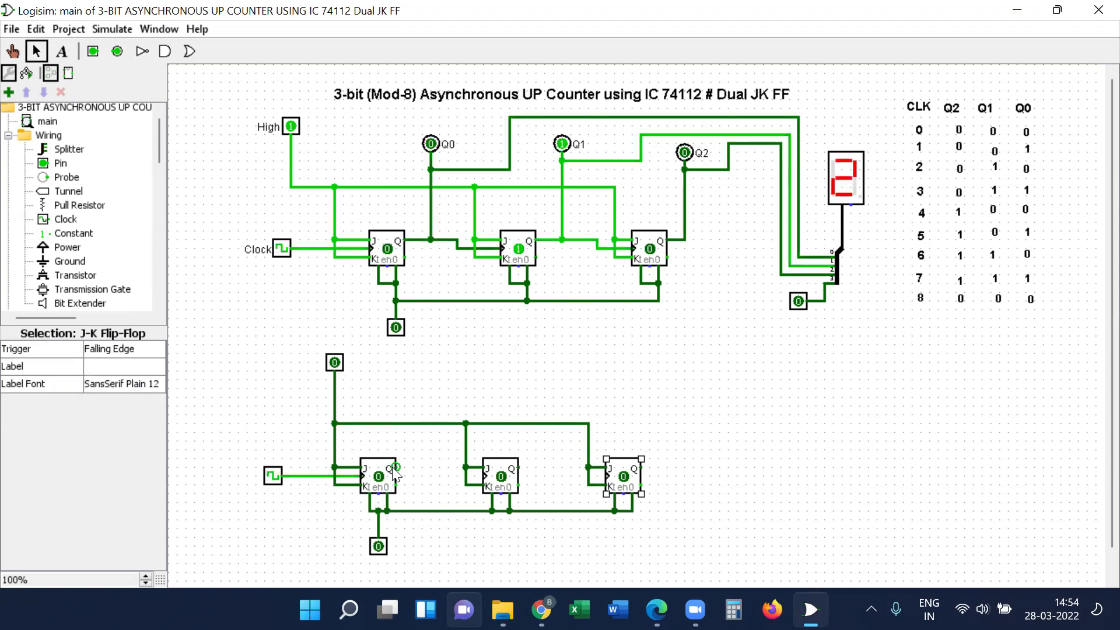
Step: Wire the first two new flip-flops' Q outputs to the following flip-flops' clock inputs and run an upward branch wire from each Q line
drag(396, 467, 483, 476)
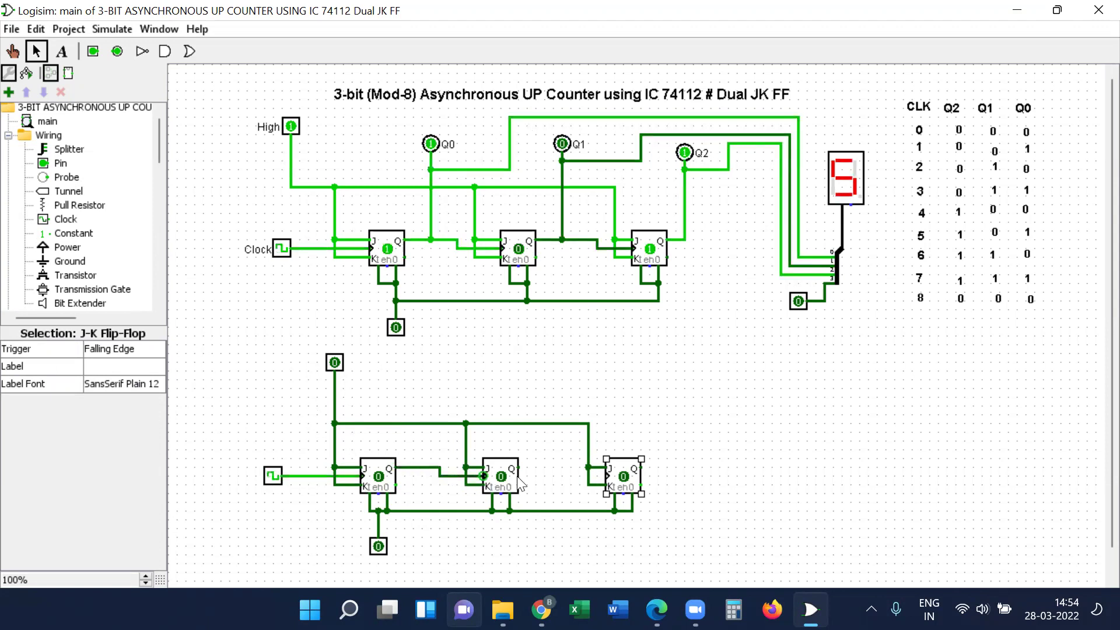
mouse_move(562, 468)
mouse_down()
mouse_move(576, 480)
mouse_move(614, 475)
mouse_move(603, 475)
mouse_up()
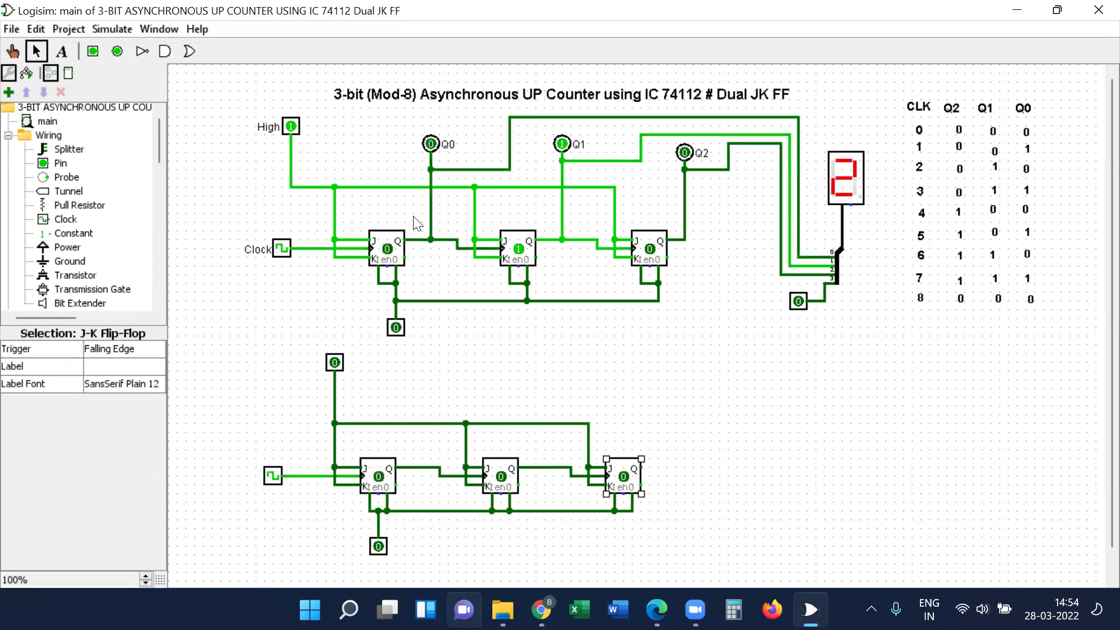
mouse_move(429, 466)
mouse_down()
mouse_move(414, 396)
mouse_move(433, 401)
mouse_up()
mouse_move(553, 467)
mouse_down()
mouse_move(553, 379)
mouse_move(554, 405)
mouse_up()
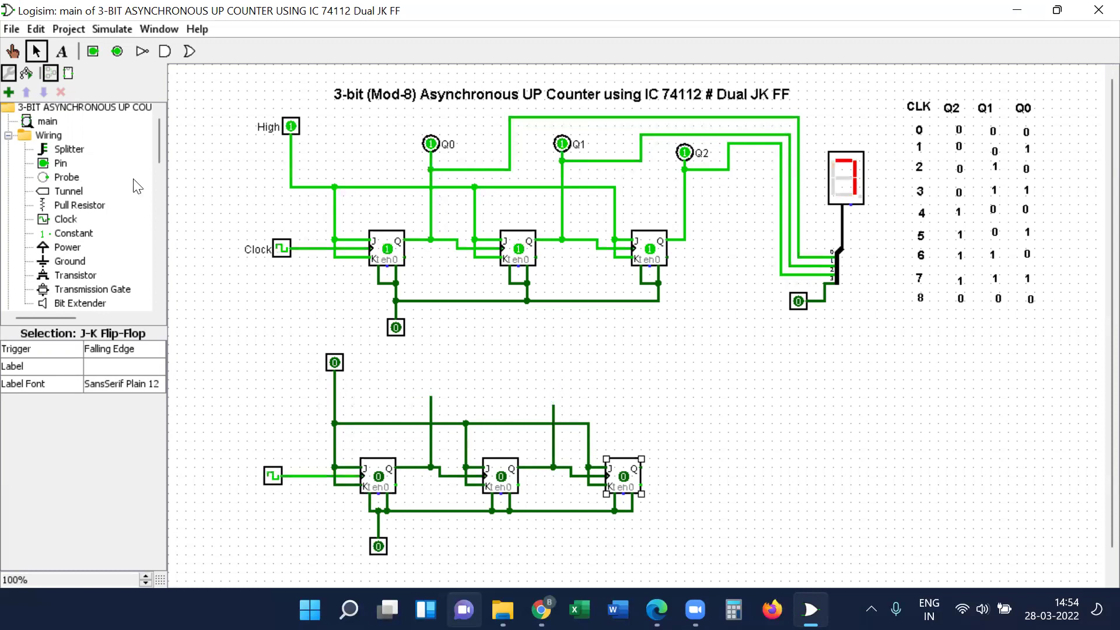
Step: Place an output pin facing South above the first new flip-flop's Q branch and connect it to that wire
click(116, 51)
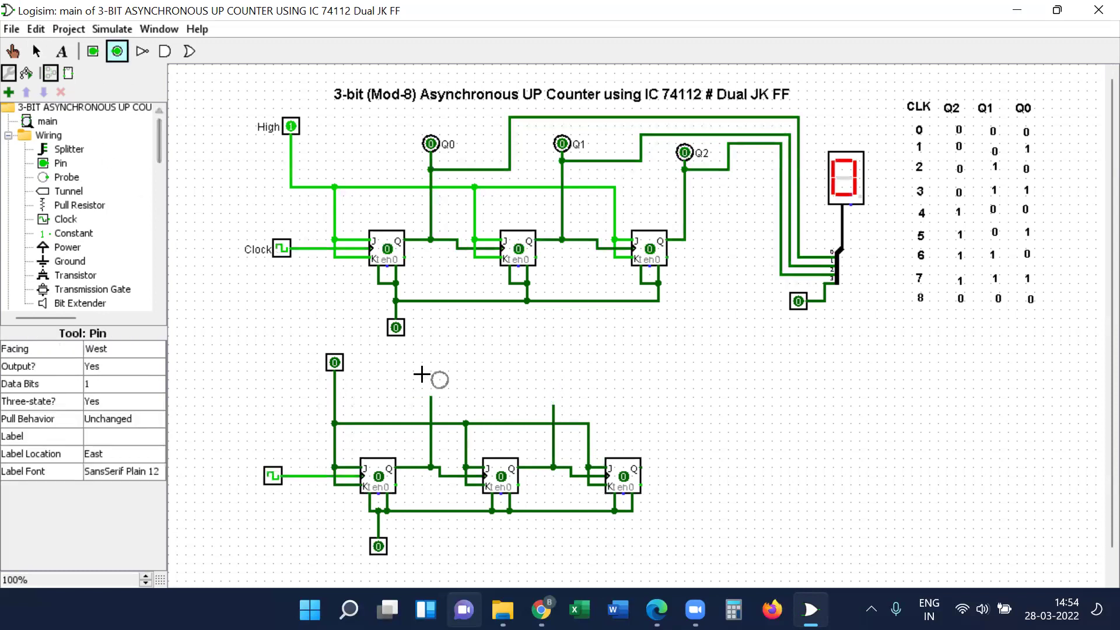
click(422, 371)
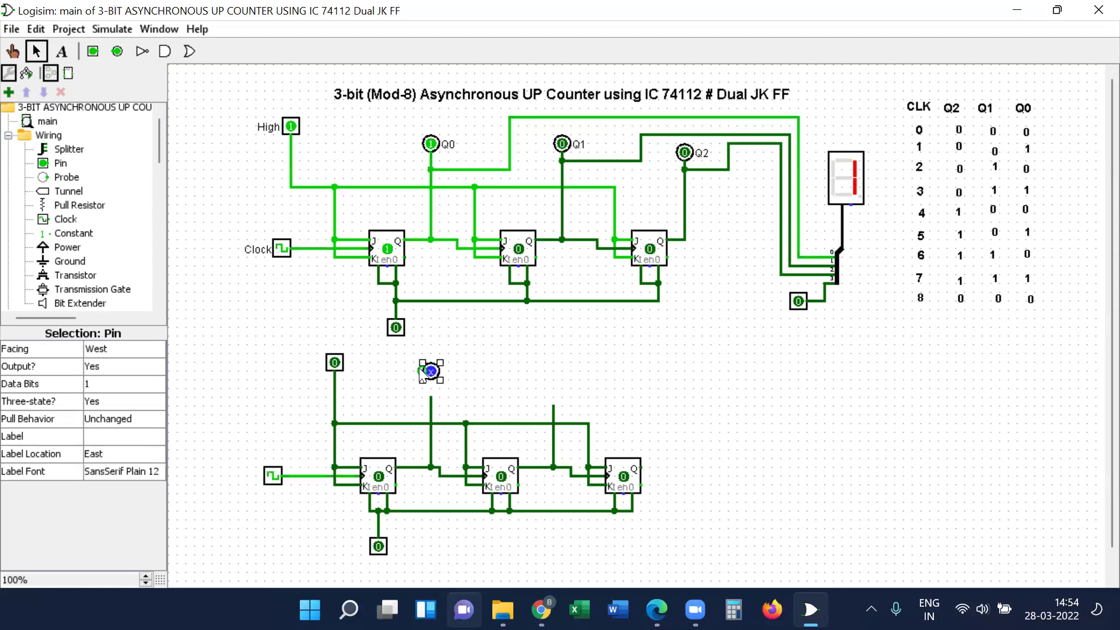
click(107, 353)
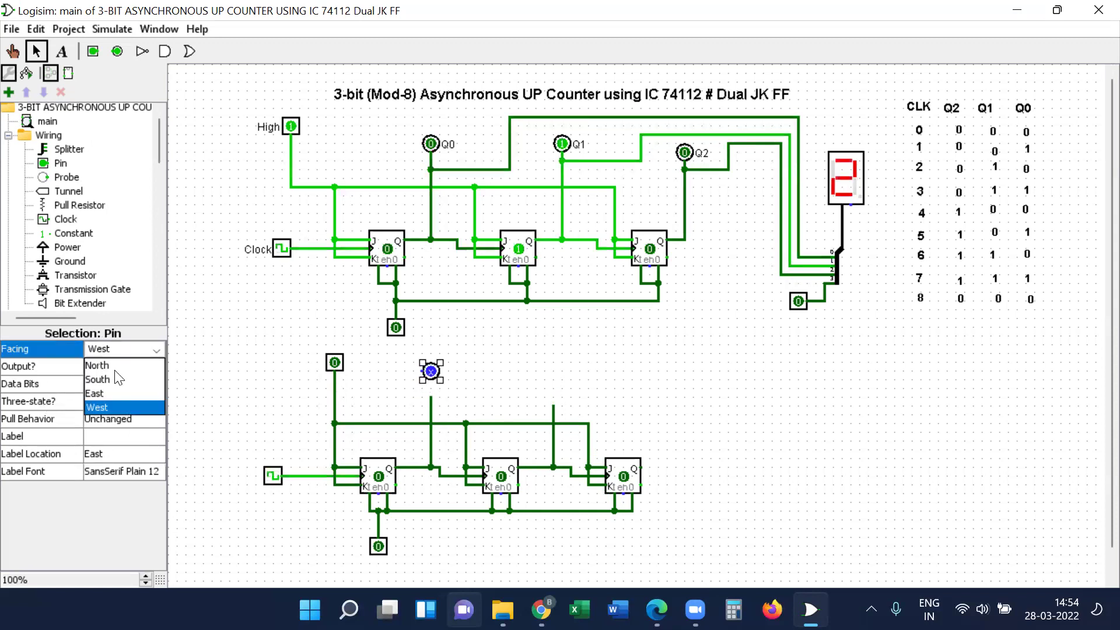
click(116, 380)
drag(419, 368, 432, 402)
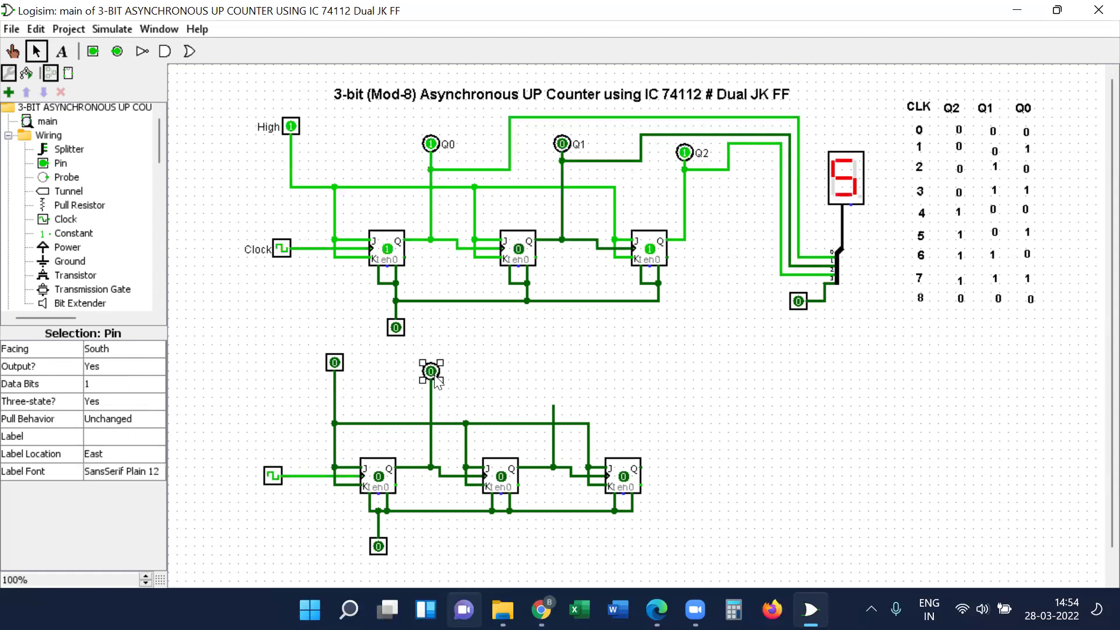
Step: Try placing a copy of the output pin above the wire feeding the second new flip-flop's J and K inputs
click(476, 374)
click(434, 374)
drag(441, 376, 465, 423)
click(489, 394)
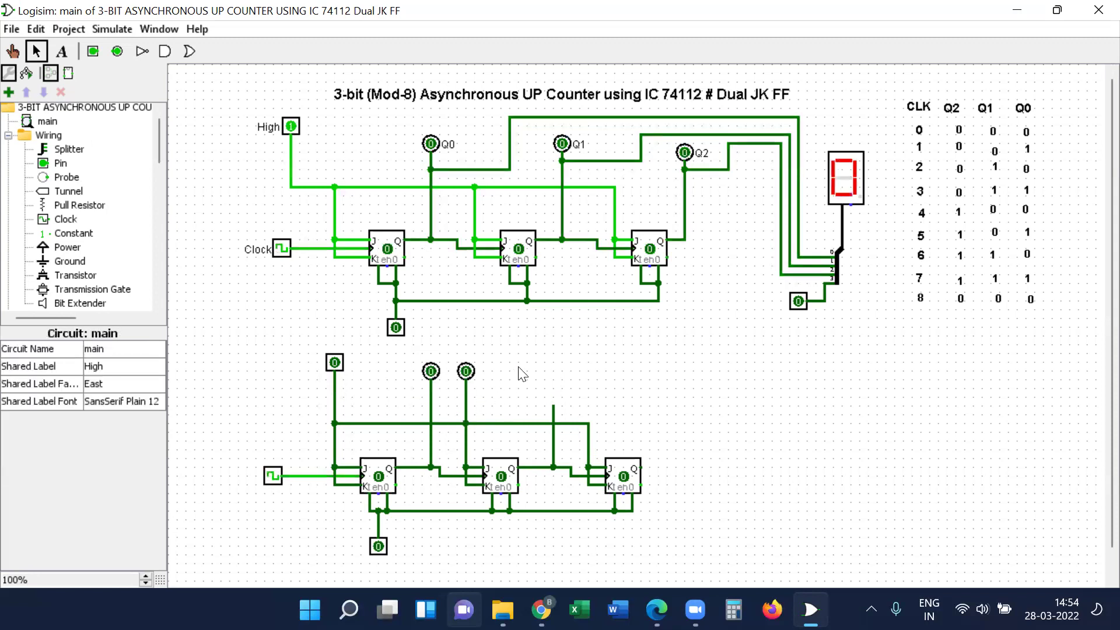
Step: Paste an output pin above the second new flip-flop's Q branch and connect it in line with the first output pin
key(ctrl+v)
drag(436, 376, 553, 466)
click(545, 391)
click(573, 393)
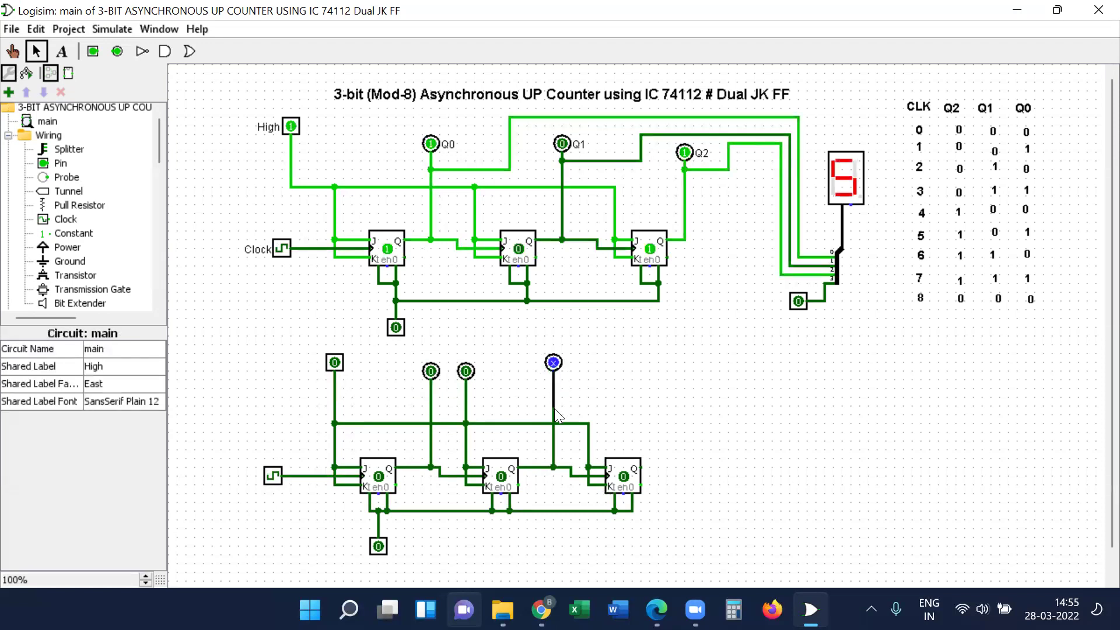
click(551, 371)
click(595, 392)
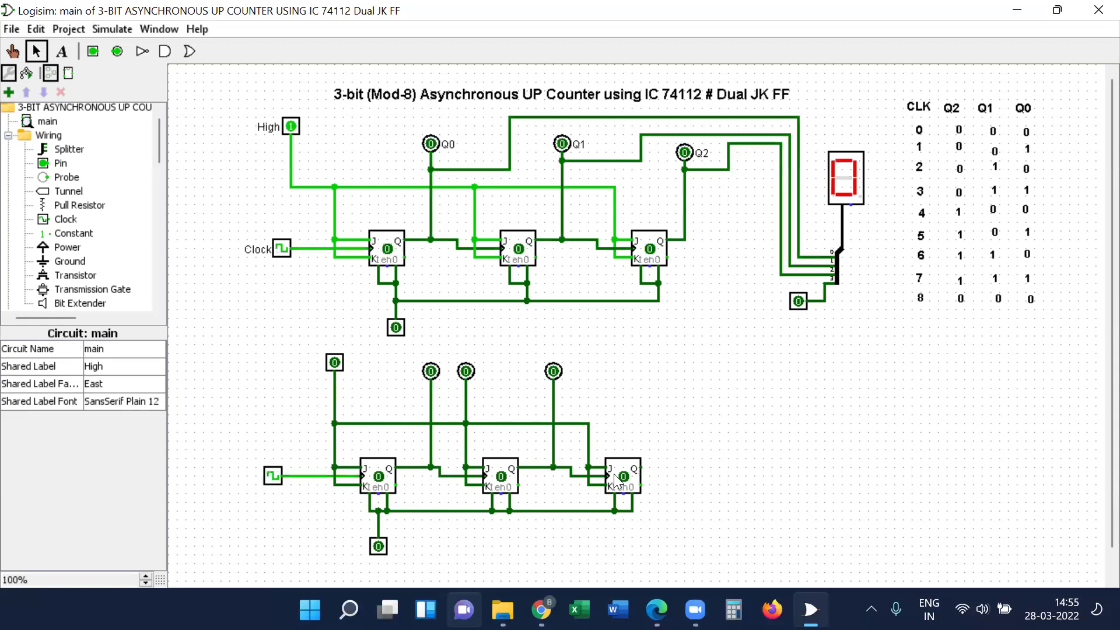
Step: Delete the stray output pin and the vertical wire running from it to the second new flip-flop's J and K inputs
click(466, 446)
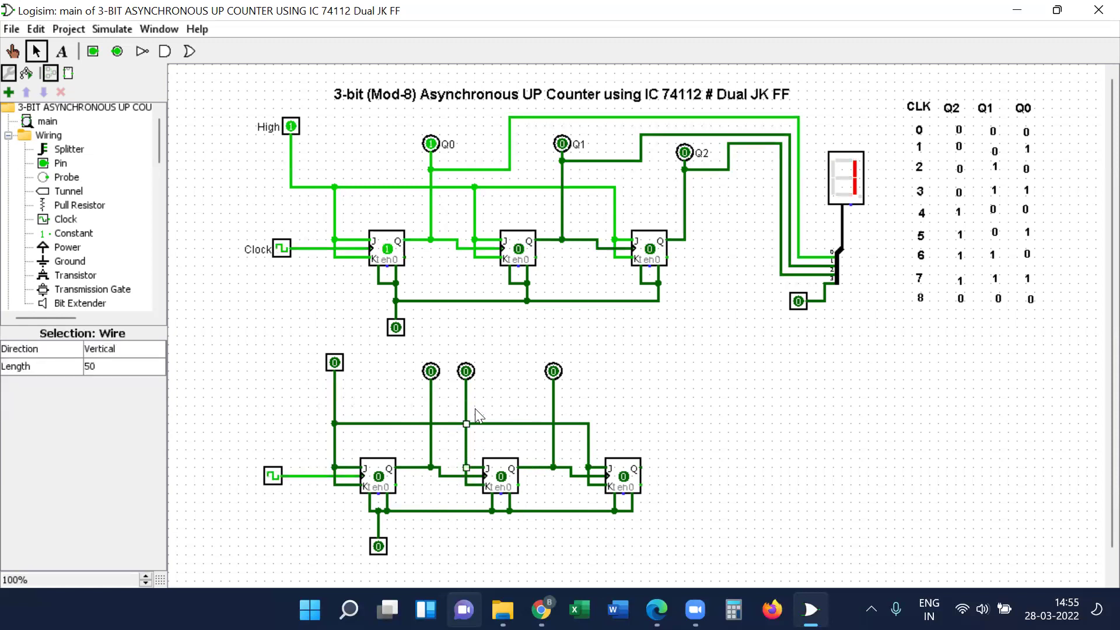
key(Delete)
click(465, 374)
key(Delete)
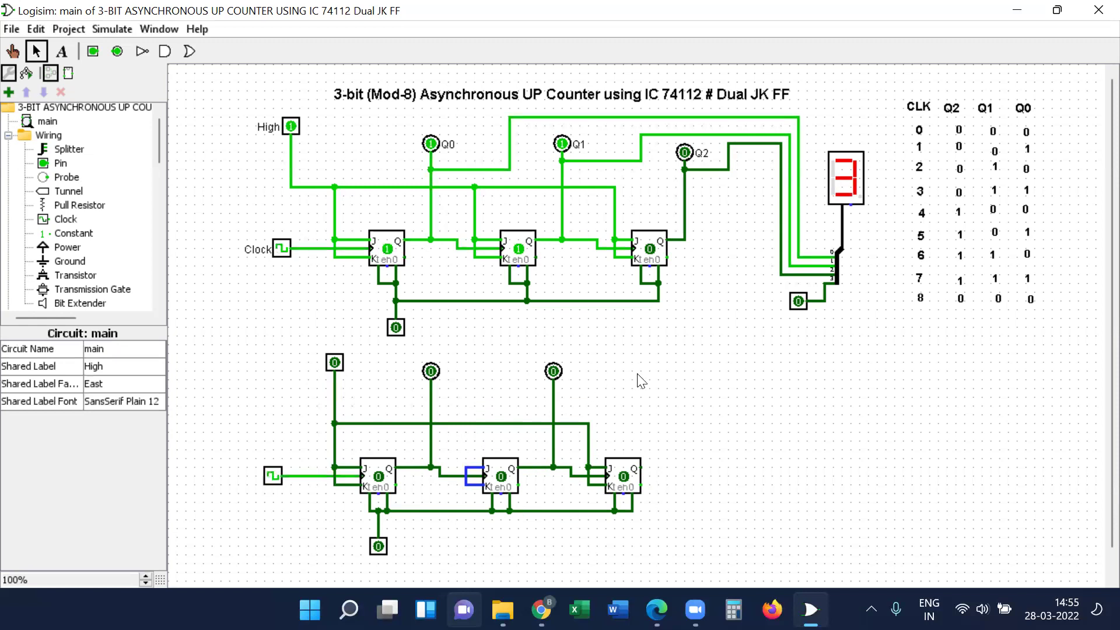
Step: Paste a third output pin above and beyond the last new flip-flop and wire that flip-flop's Q output to it
key(ctrl+v)
drag(432, 374, 668, 380)
click(655, 465)
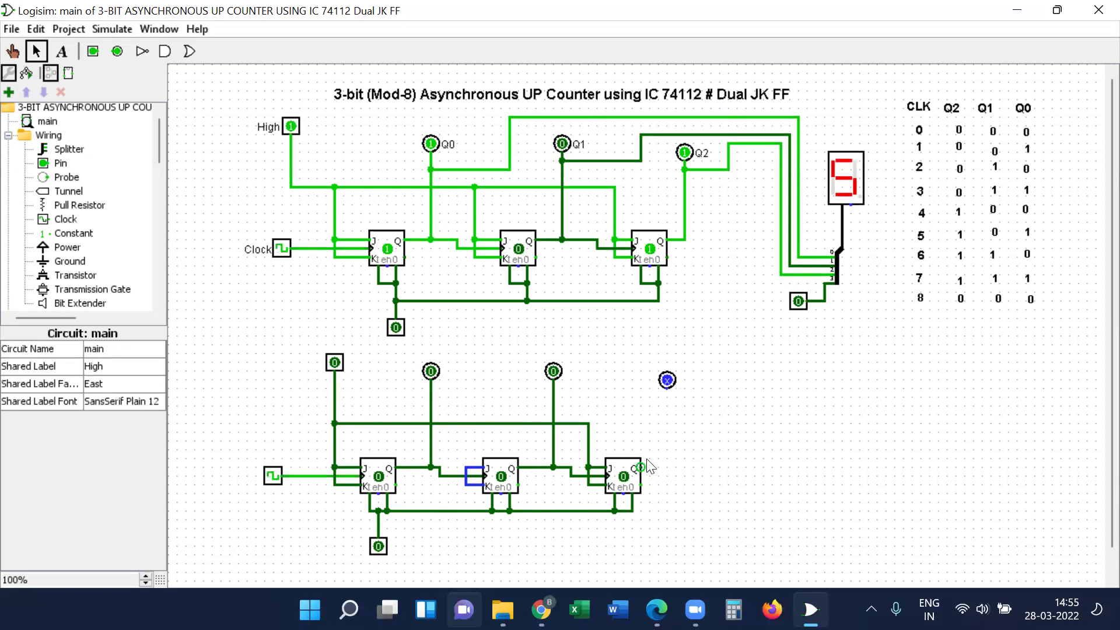
drag(643, 465, 669, 387)
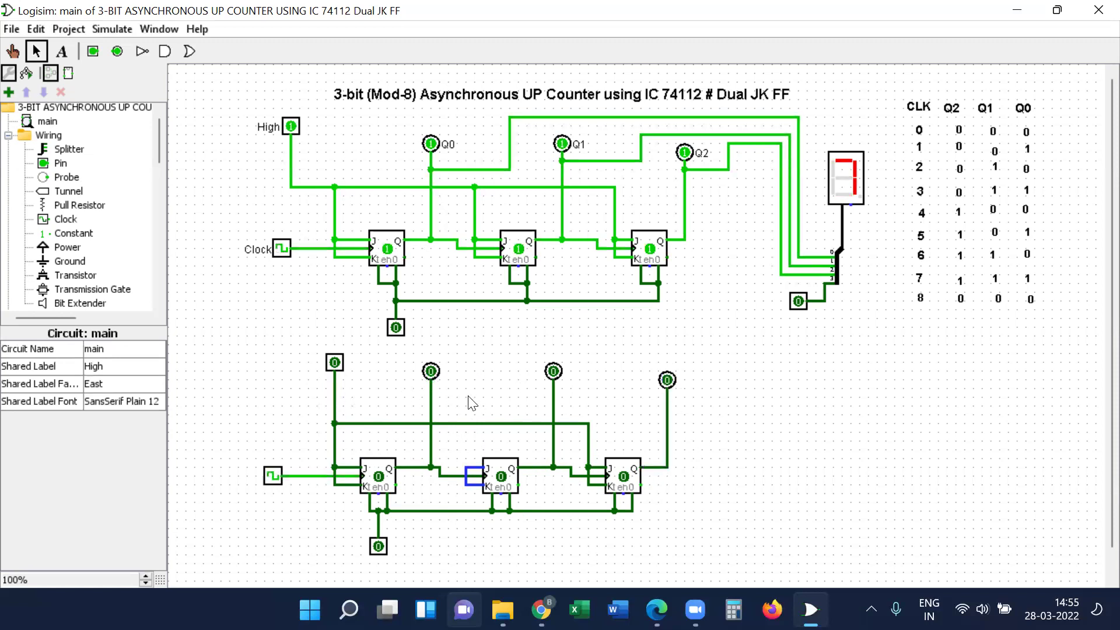
Step: Label the input pin above the new flip-flops High and toggle its value to 1
click(328, 370)
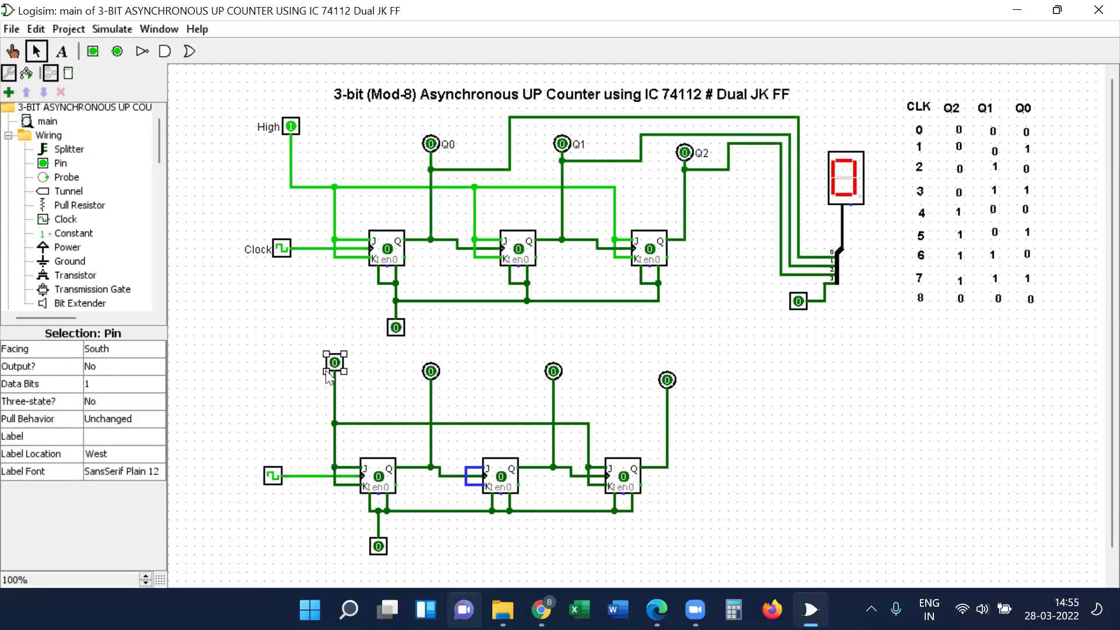
click(109, 435)
text(High)
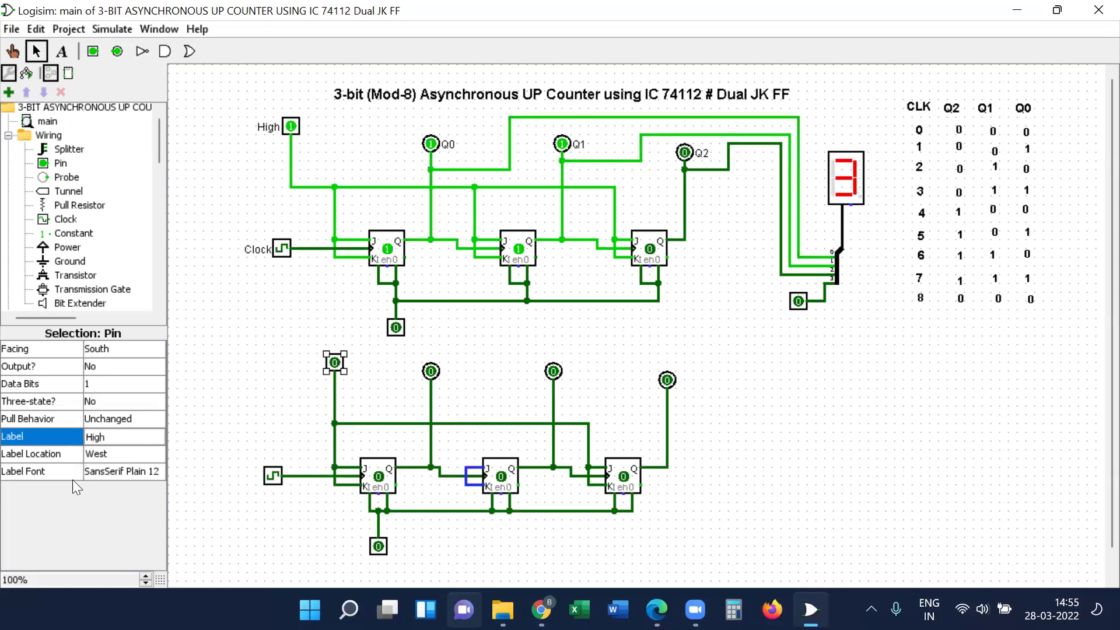
key(Return)
click(202, 425)
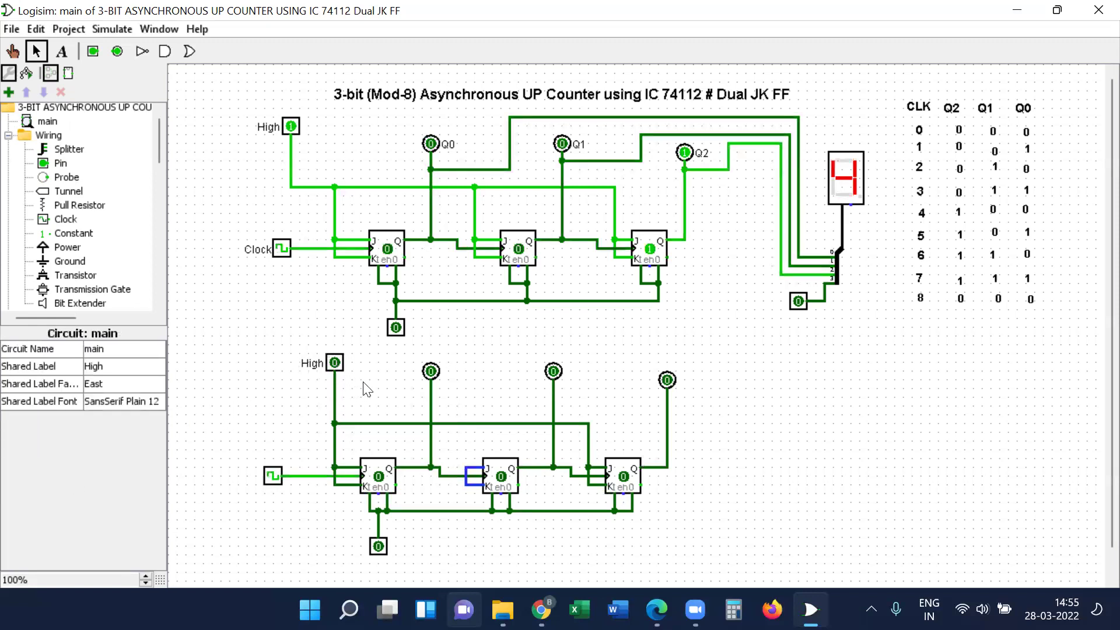
click(12, 51)
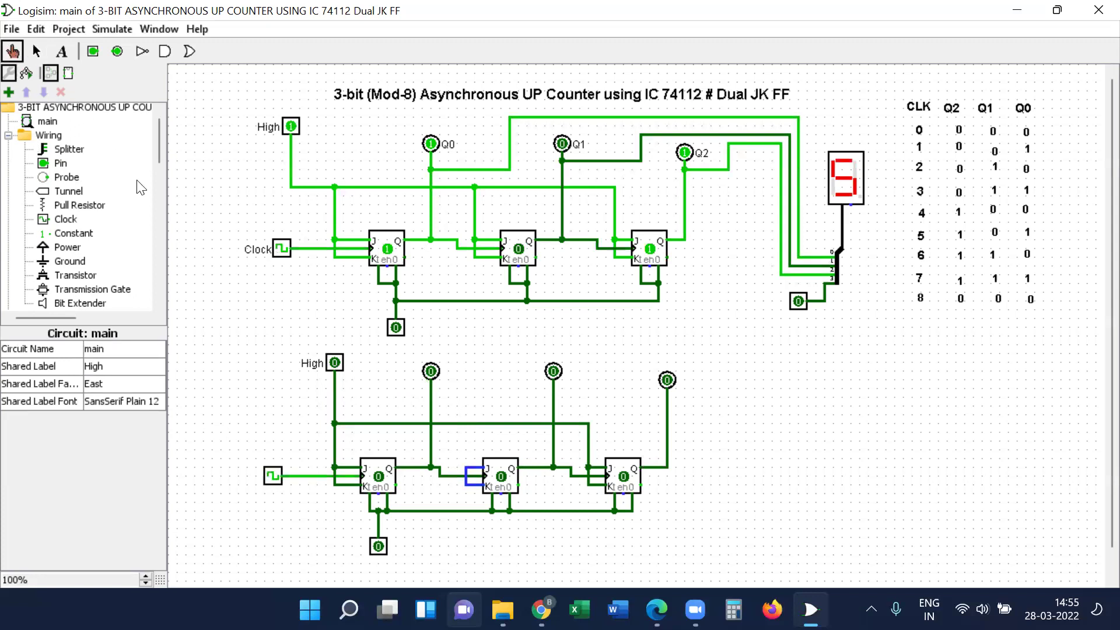
click(334, 363)
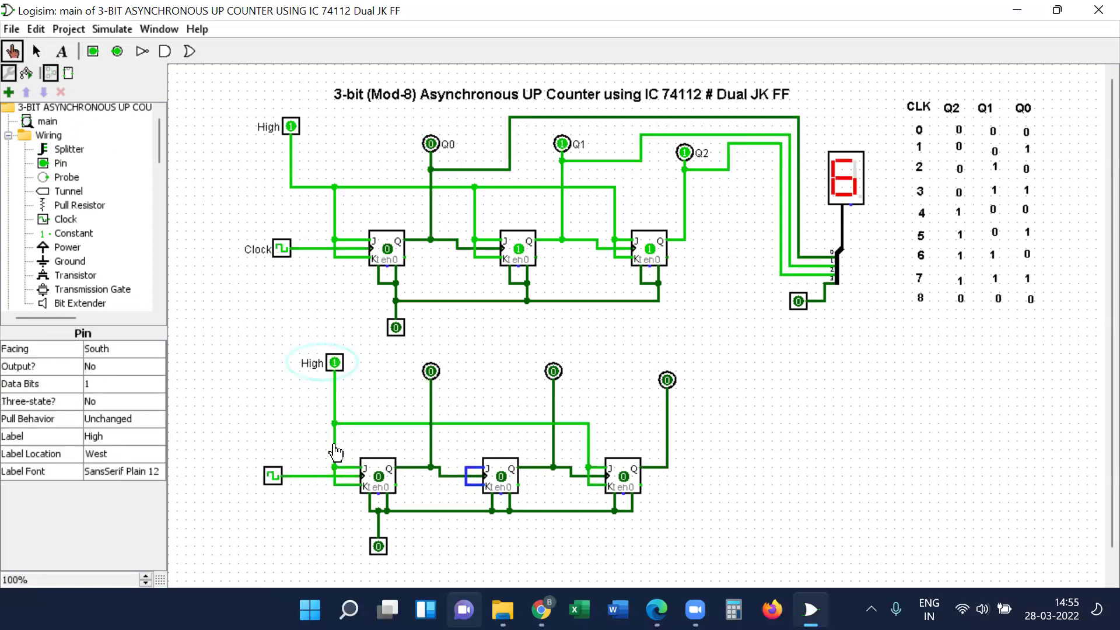
Step: Label the first new flip-flop's output pin Q0 and set its label location to South
click(431, 373)
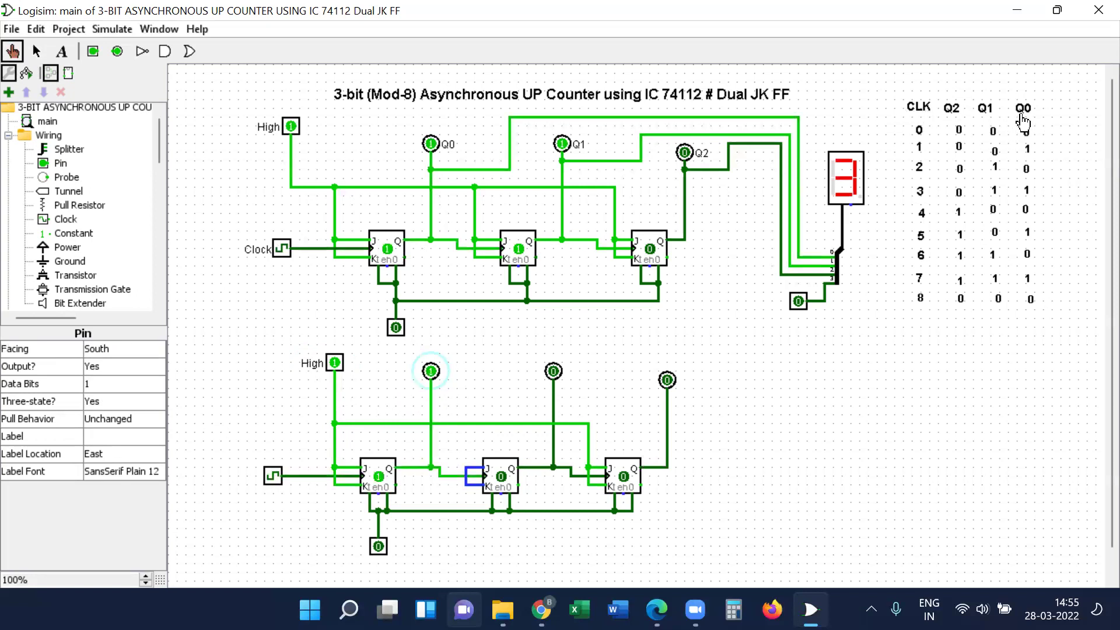
click(115, 435)
text(Q0)
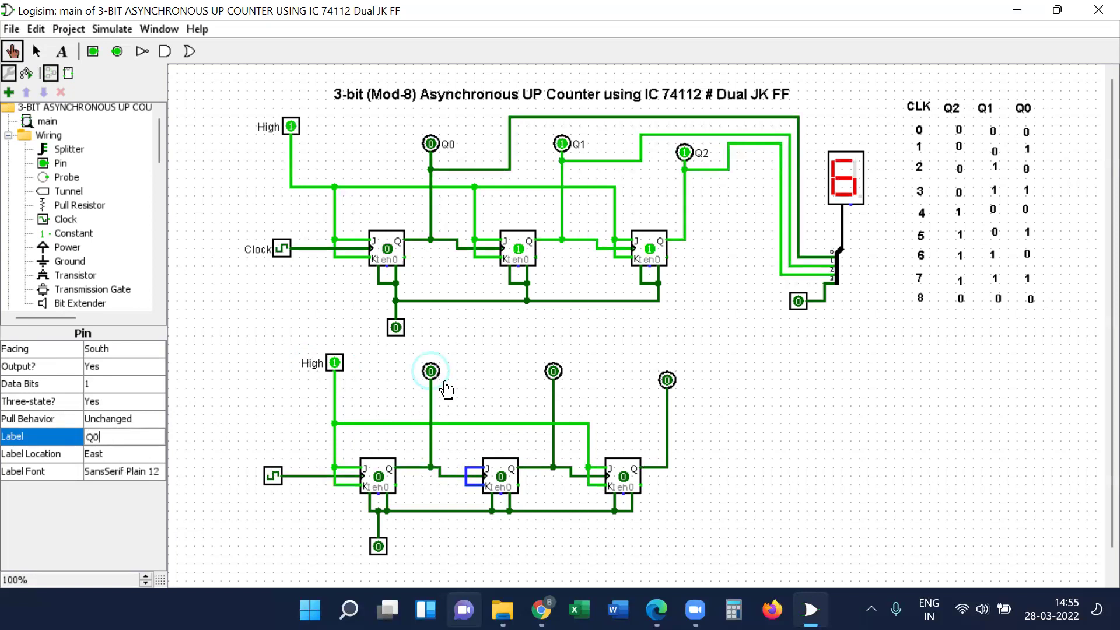
click(565, 382)
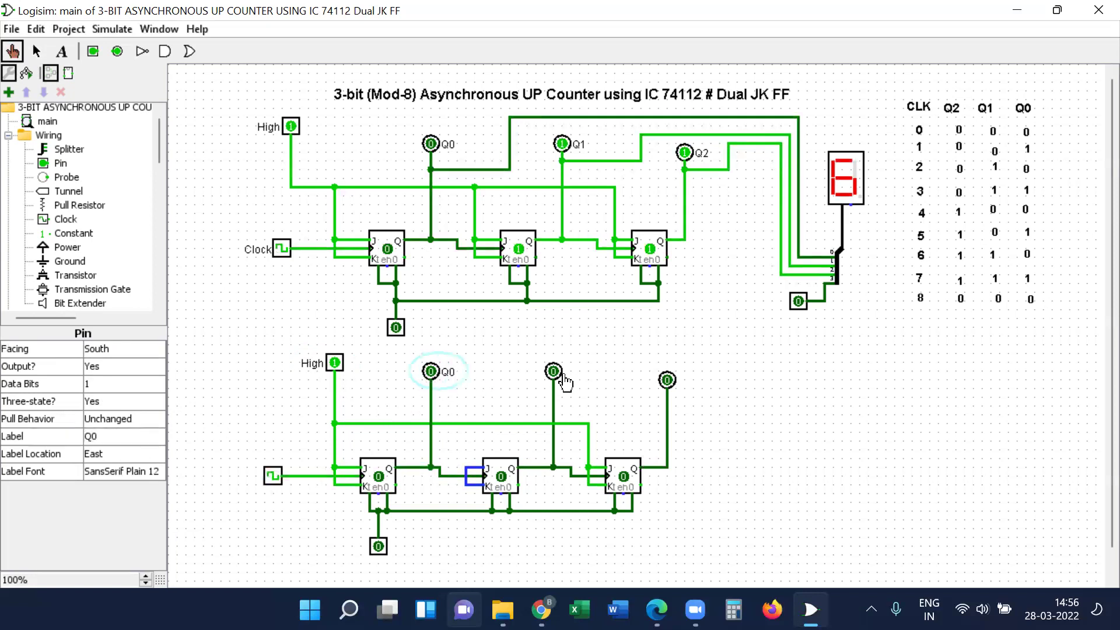
click(119, 455)
click(120, 482)
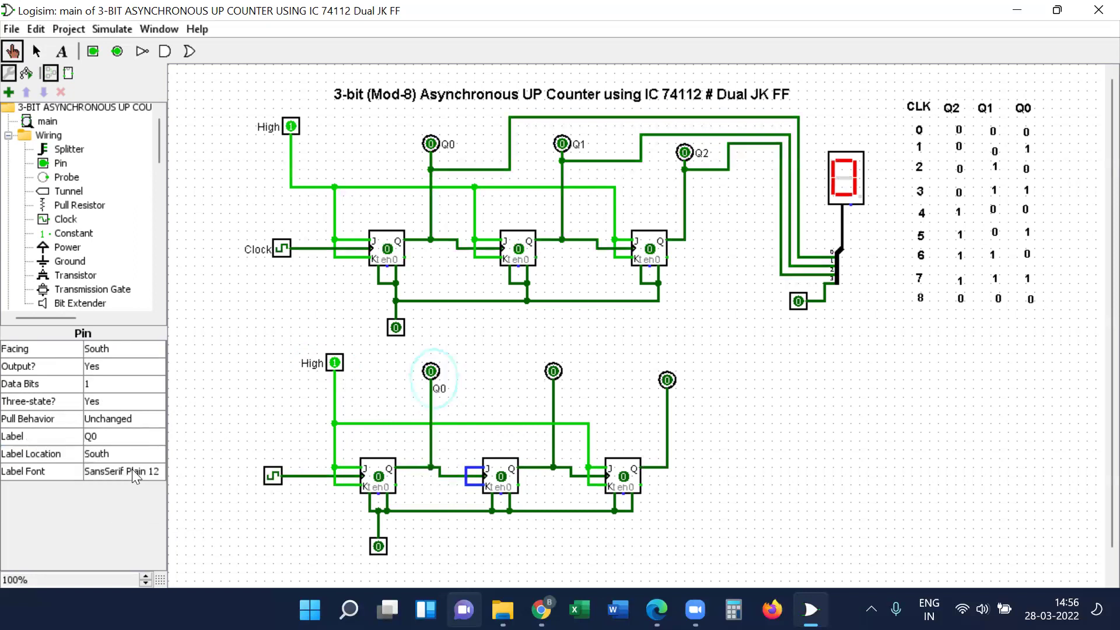
Step: Label the second new flip-flop's output pin Q1 and the third one's output pin Q2
click(552, 376)
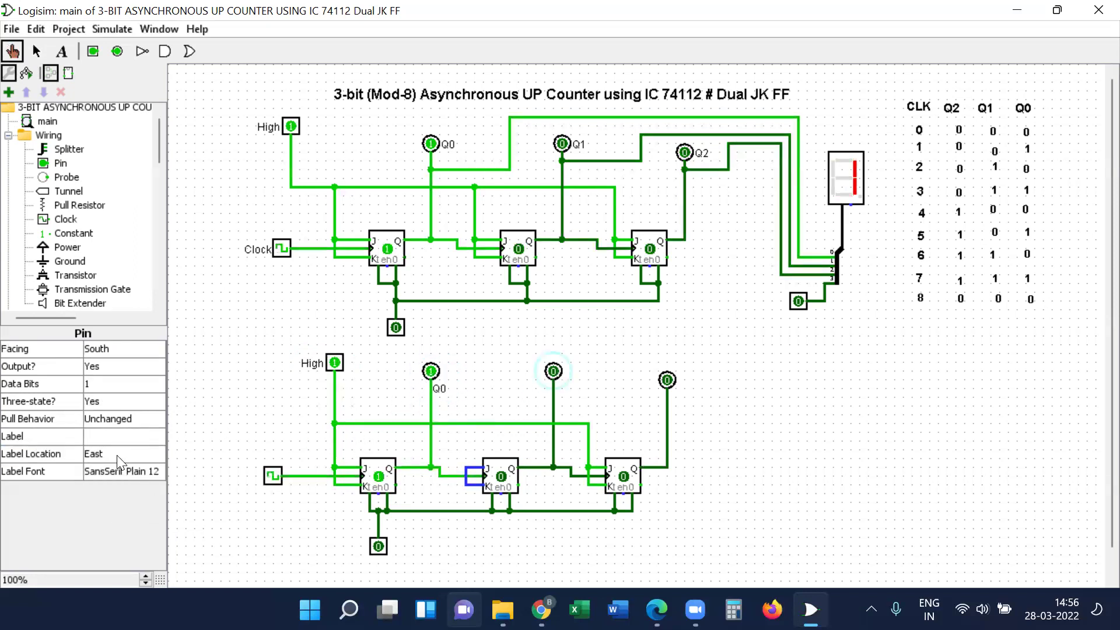
click(127, 438)
text(Q1)
key(Return)
click(664, 386)
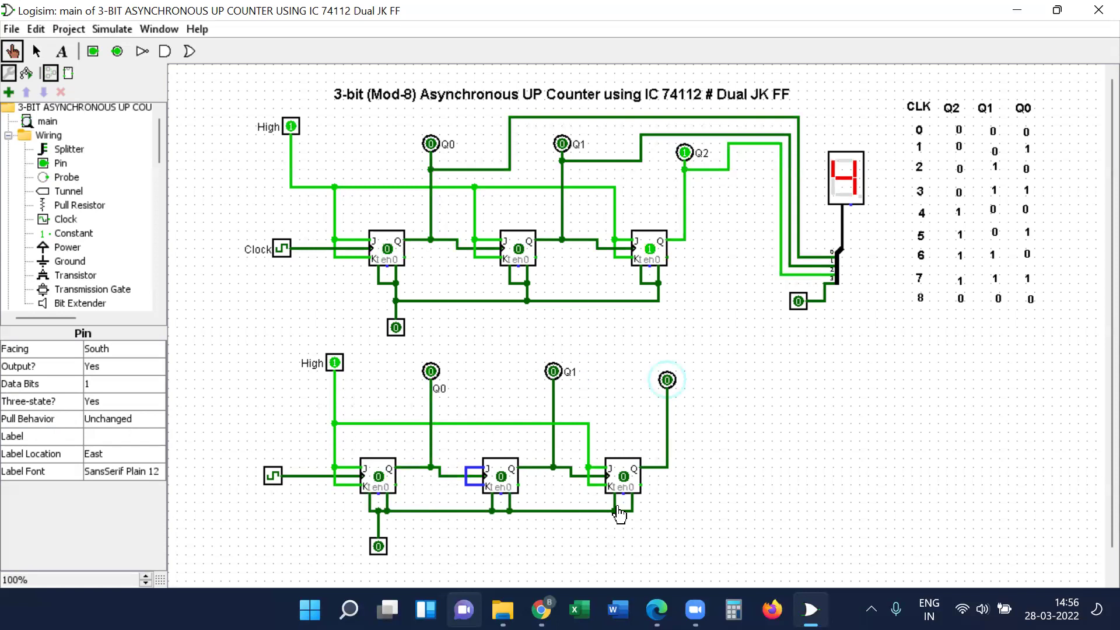
click(103, 439)
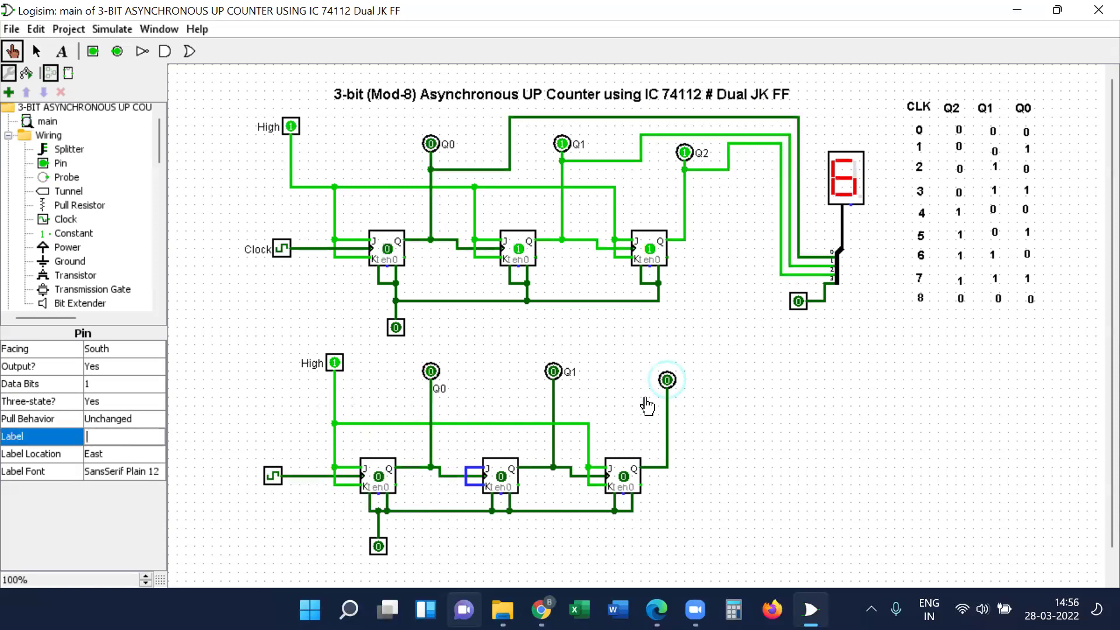
text(Q2)
key(Return)
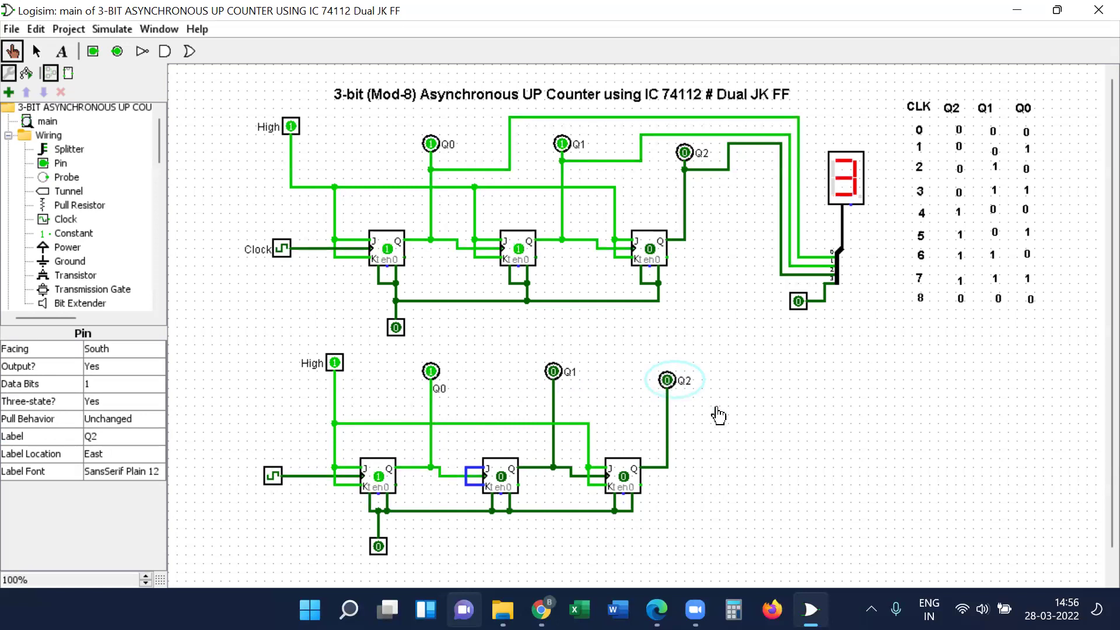
Step: Move the new Q2 output pin up so it lines up with the new Q0 and Q1 pins
click(36, 51)
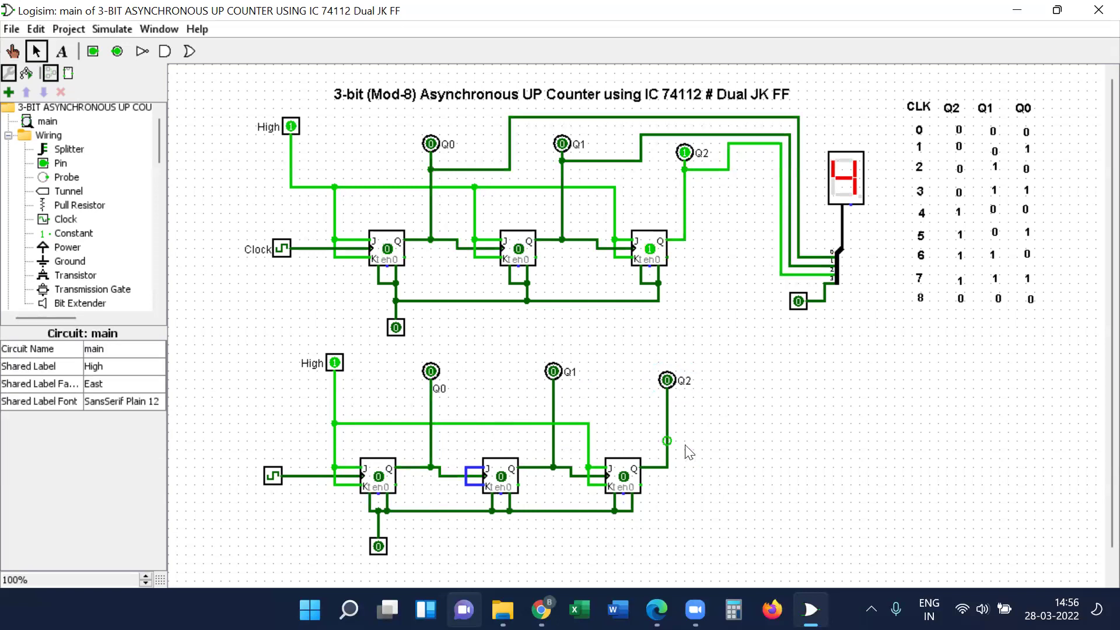
drag(668, 380, 668, 372)
click(710, 408)
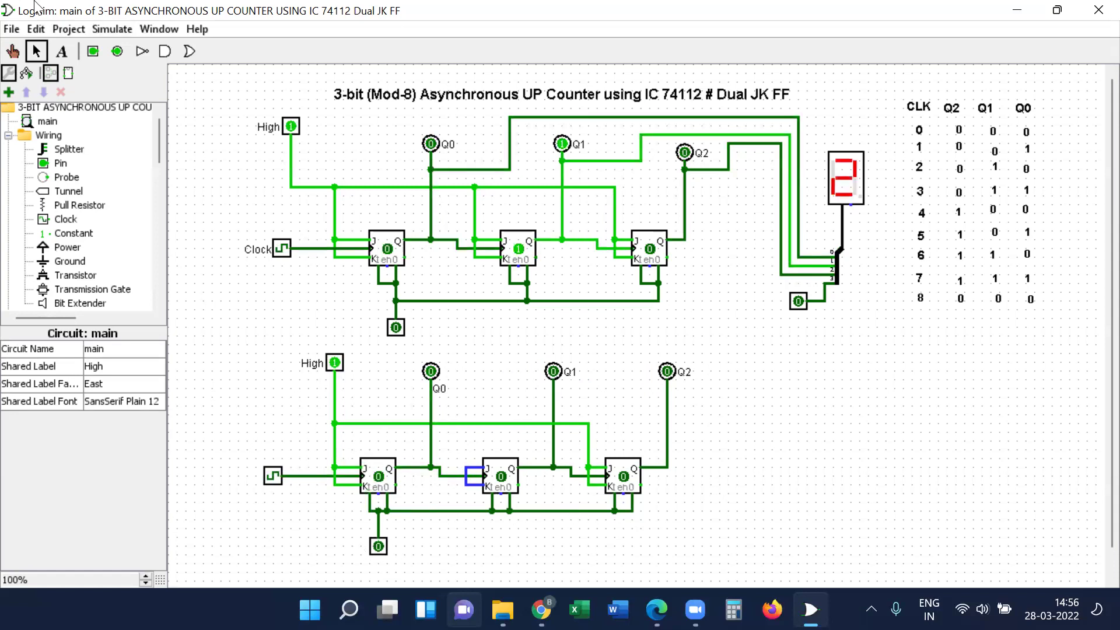
Step: Reset the simulation of the whole circuit
click(106, 29)
click(151, 68)
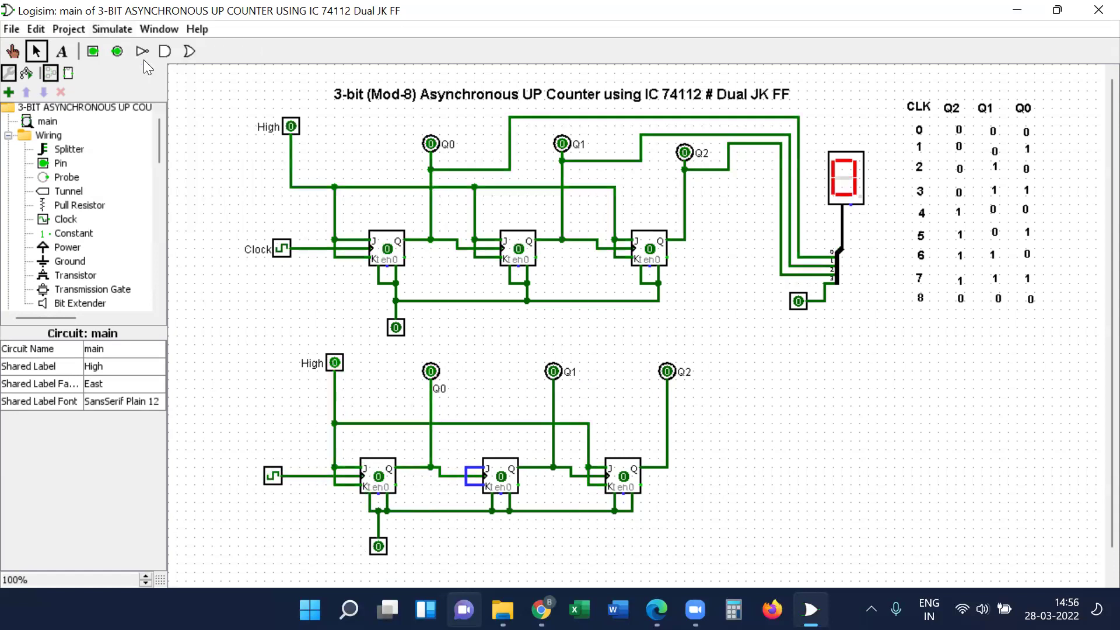
click(120, 28)
click(161, 54)
click(125, 32)
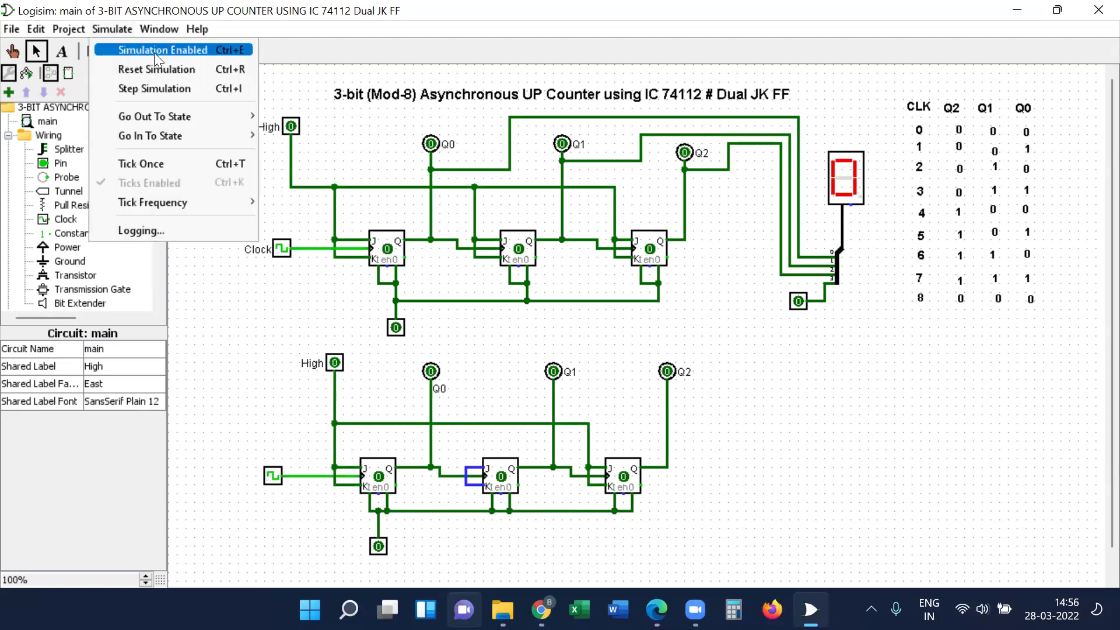
click(154, 50)
Step: Stop the clock ticks and set the lower circuit's High input pin to 1
click(116, 29)
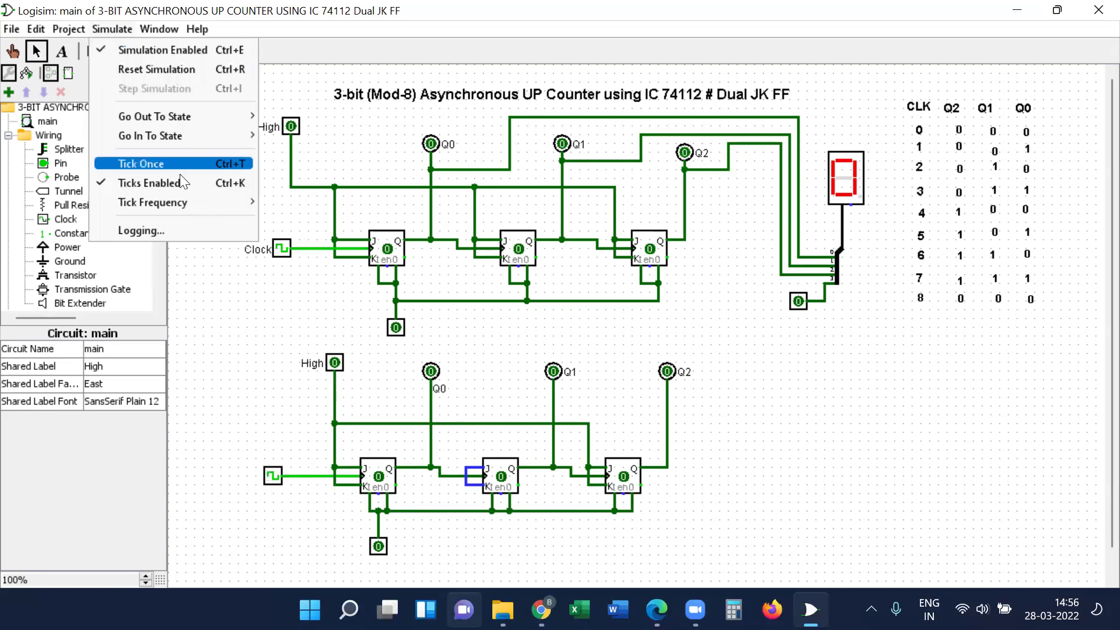
click(152, 184)
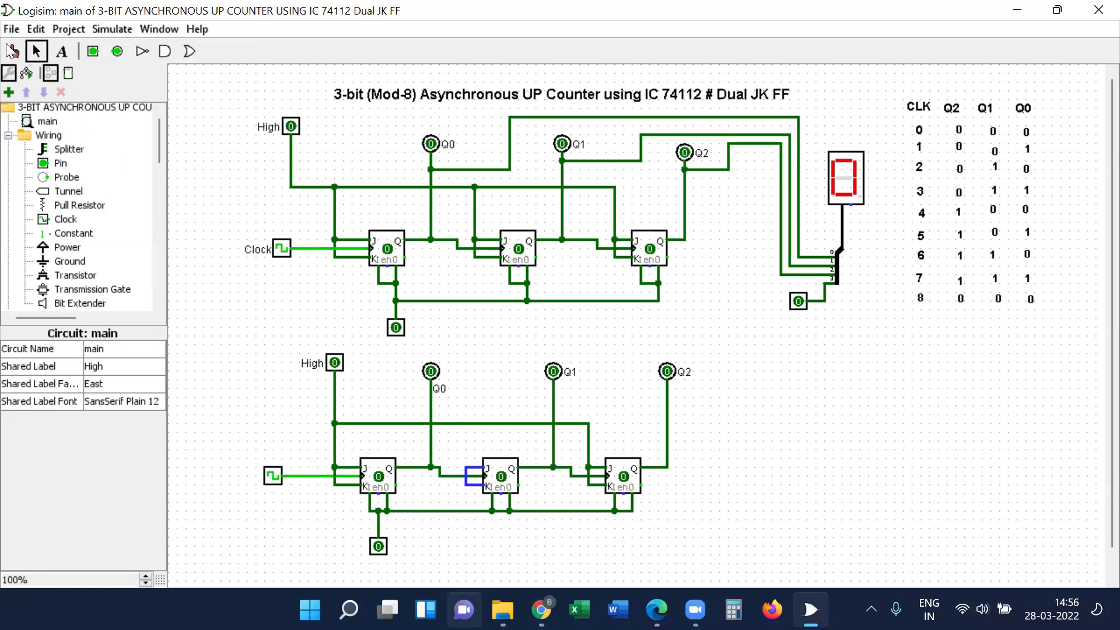
click(334, 363)
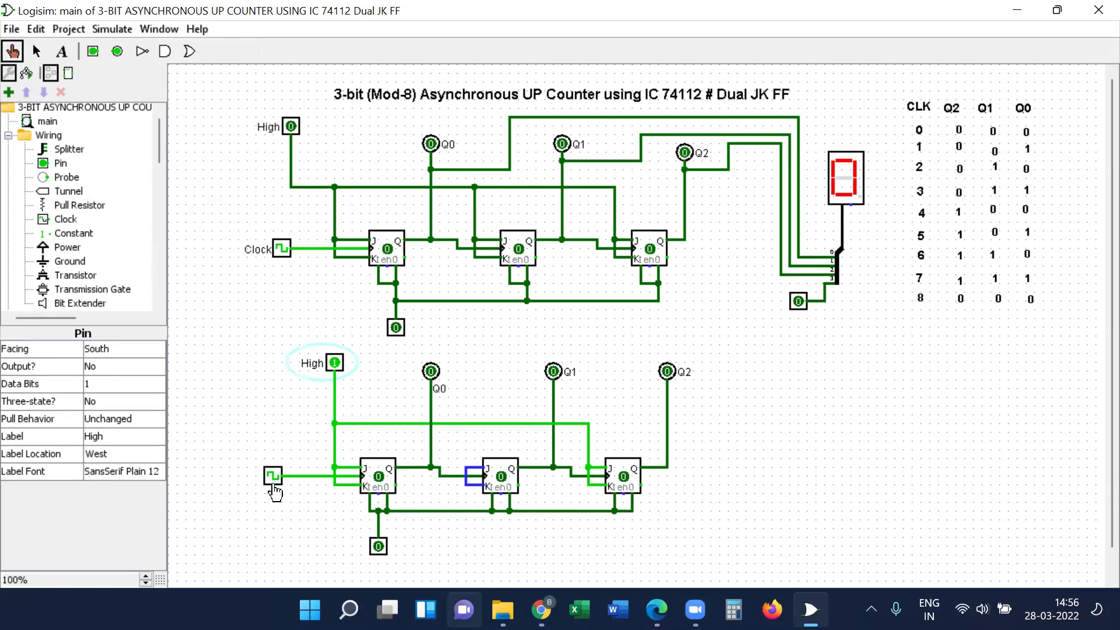
Step: Restart the clock ticks and set the tick frequency to 0.5 Hz
click(108, 29)
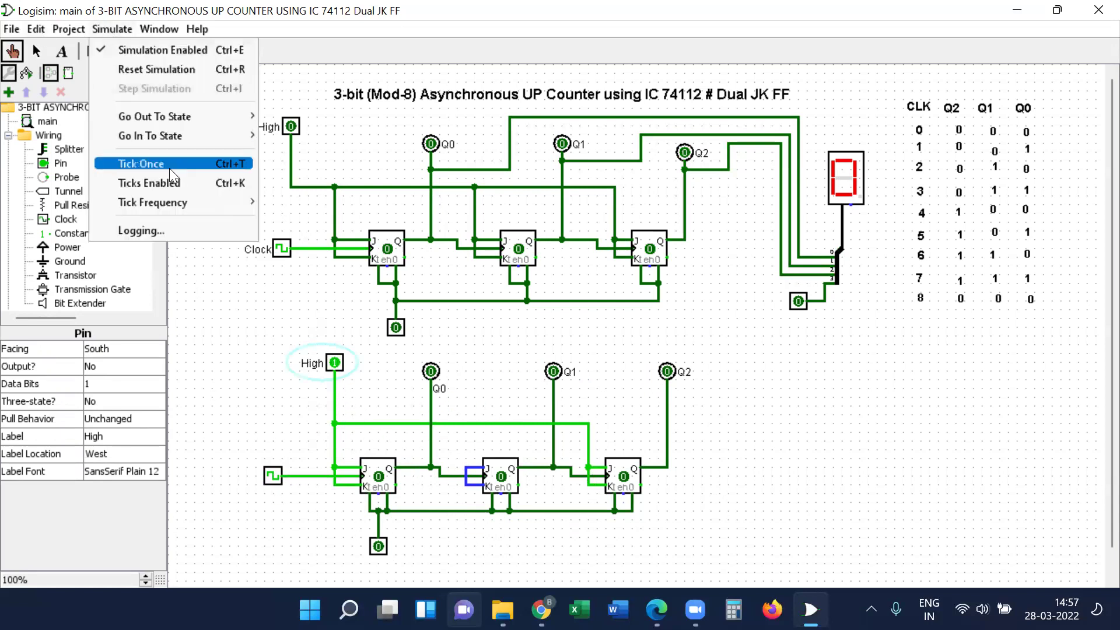
click(169, 181)
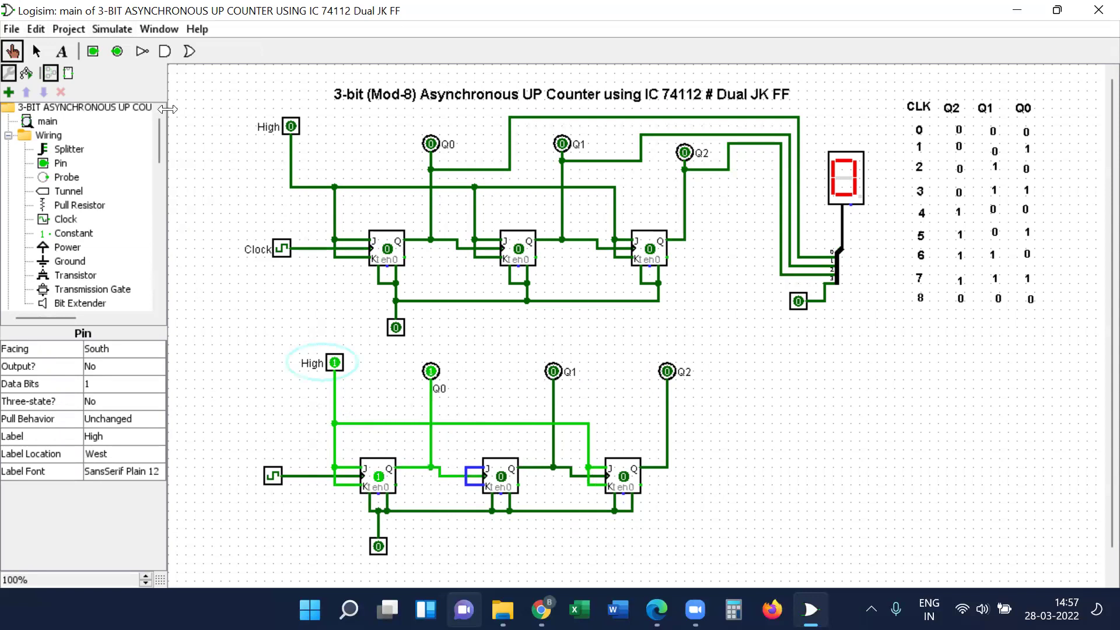
click(114, 29)
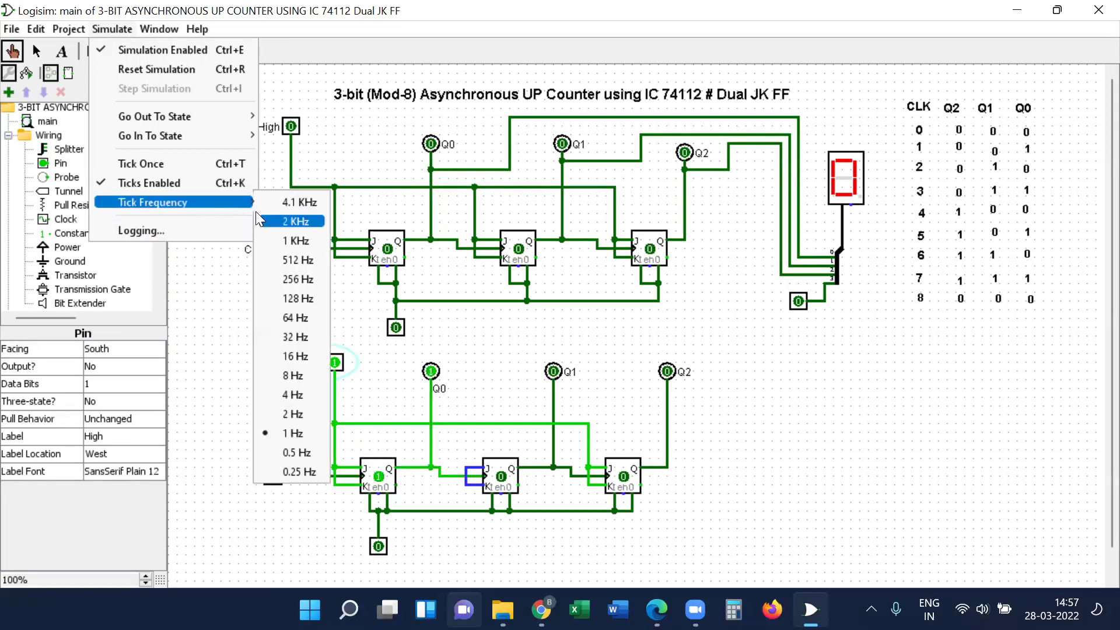
click(303, 452)
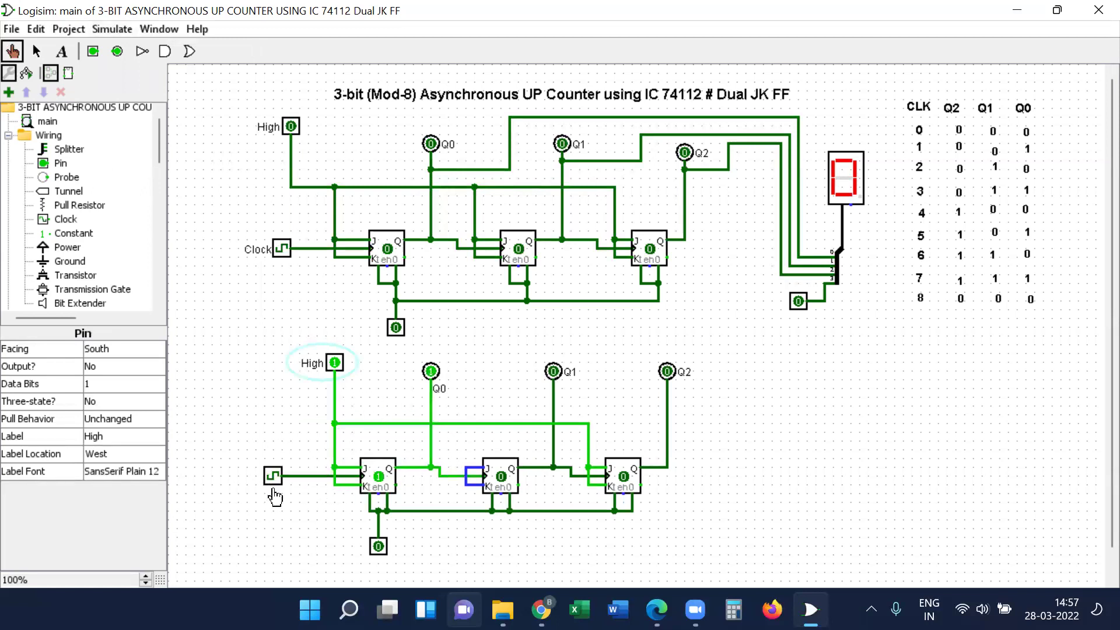
Step: Check the trigger setting of the lower circuit's first JK flip-flop
click(378, 494)
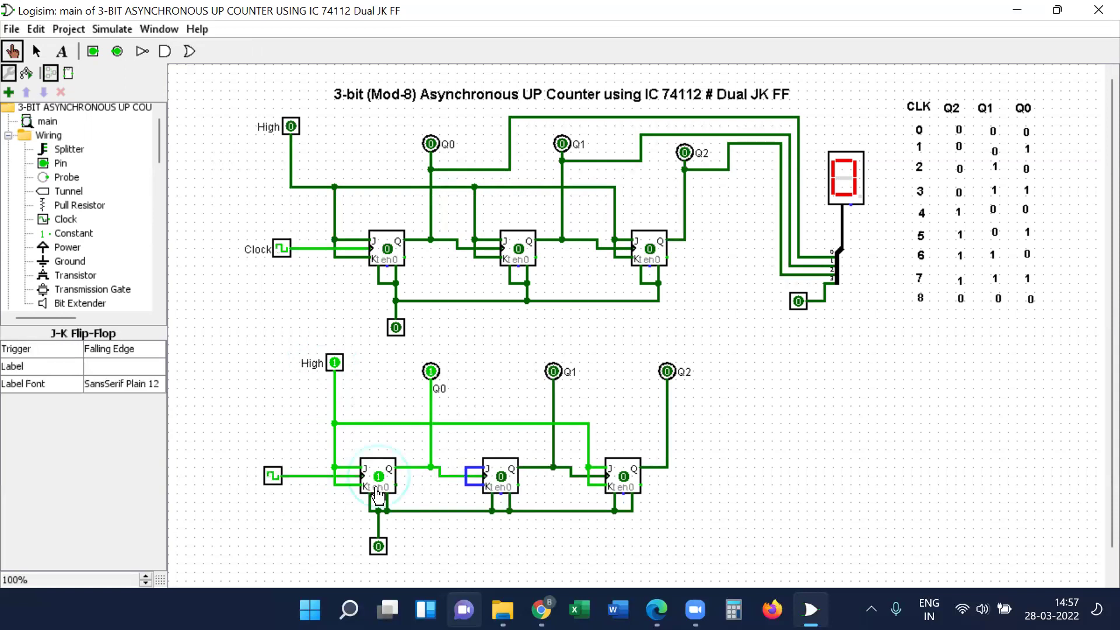
click(112, 350)
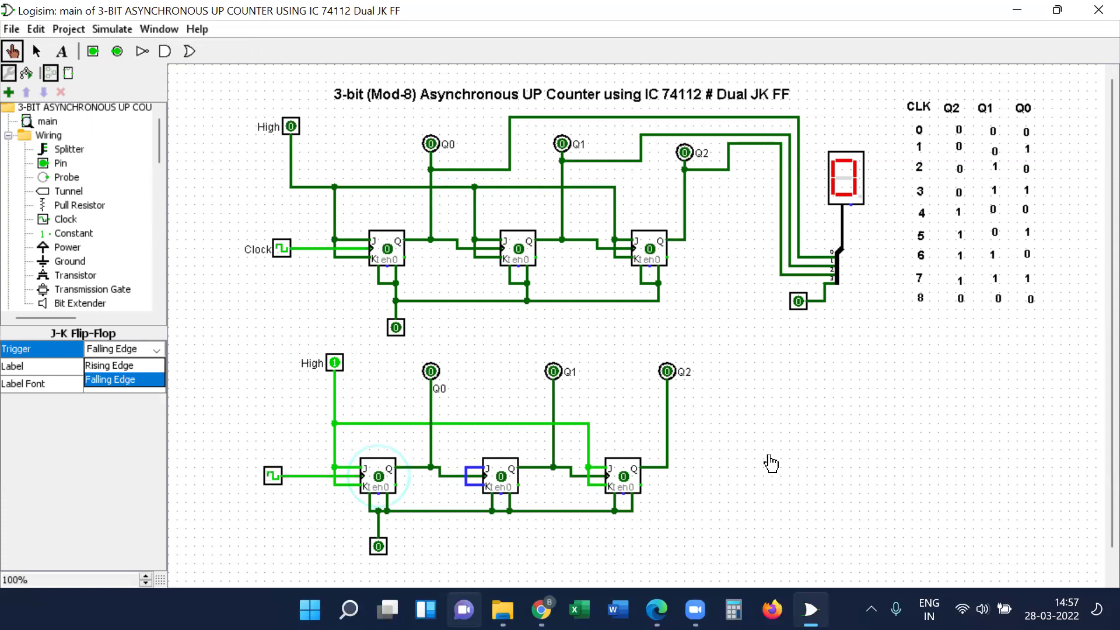
click(728, 408)
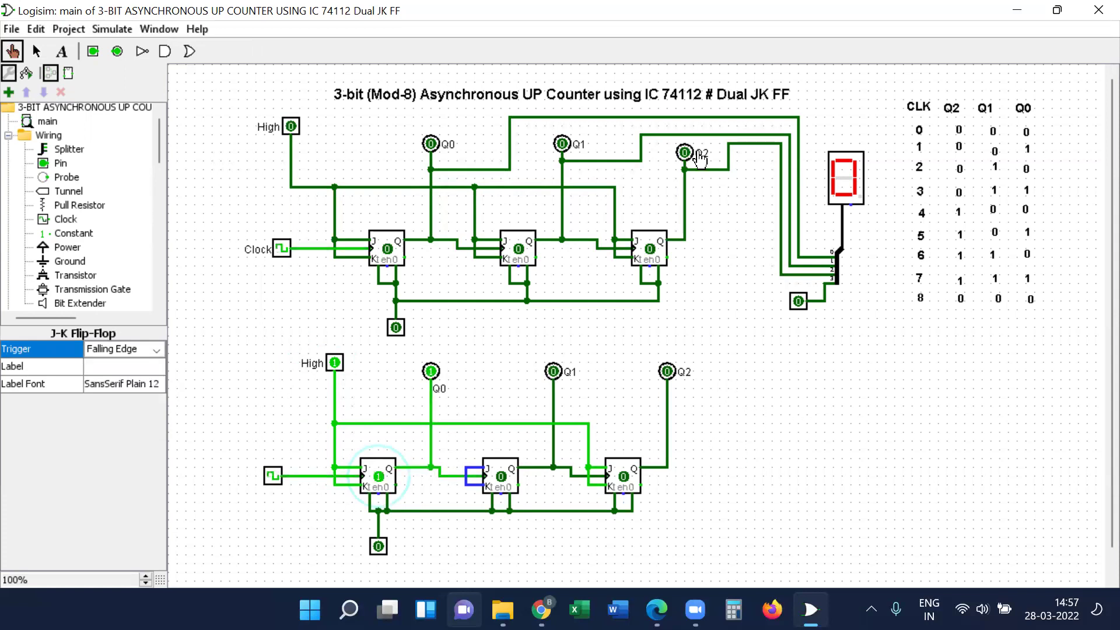
drag(798, 360, 858, 387)
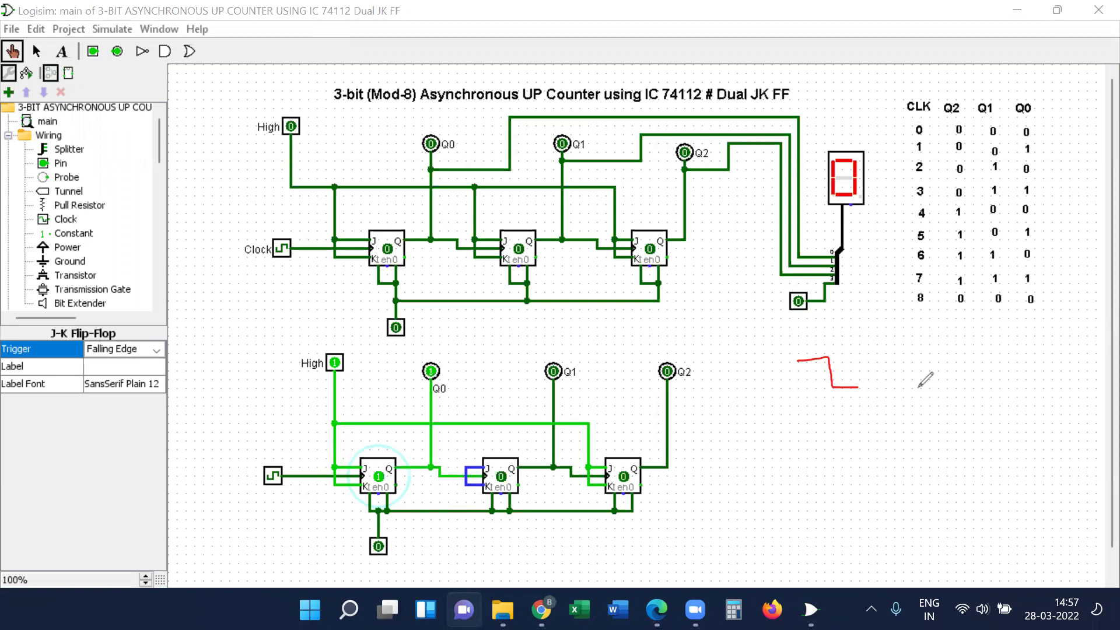
mouse_move(905, 387)
mouse_down()
mouse_move(925, 386)
mouse_move(929, 350)
mouse_move(938, 348)
mouse_move(910, 371)
mouse_move(939, 363)
mouse_move(924, 348)
mouse_up()
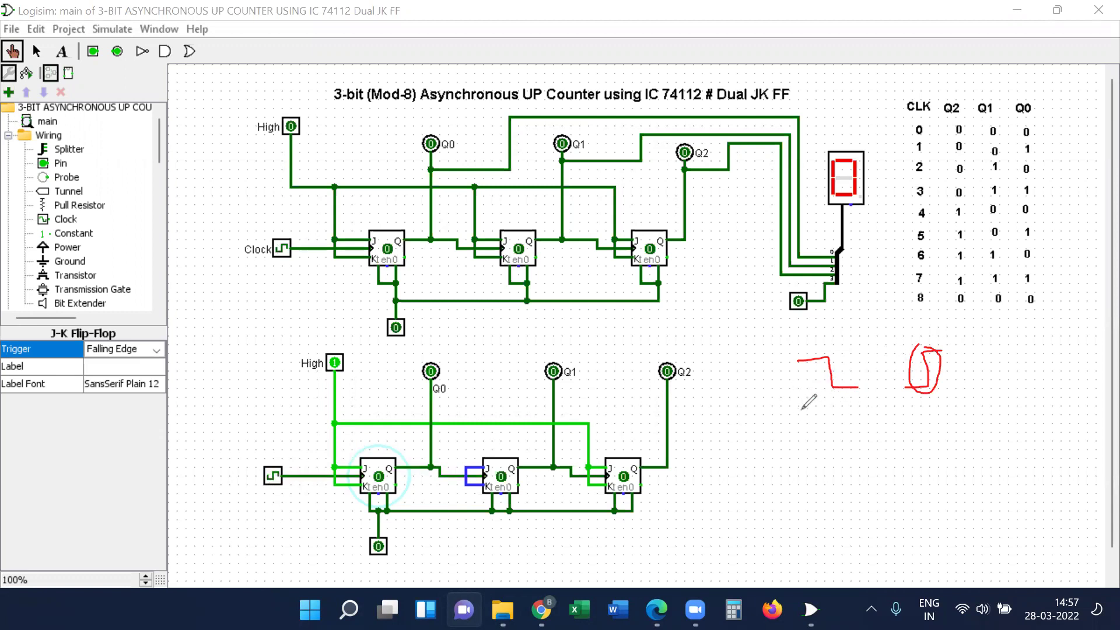
mouse_move(800, 362)
mouse_down()
mouse_move(829, 358)
mouse_move(840, 385)
mouse_move(868, 389)
mouse_up()
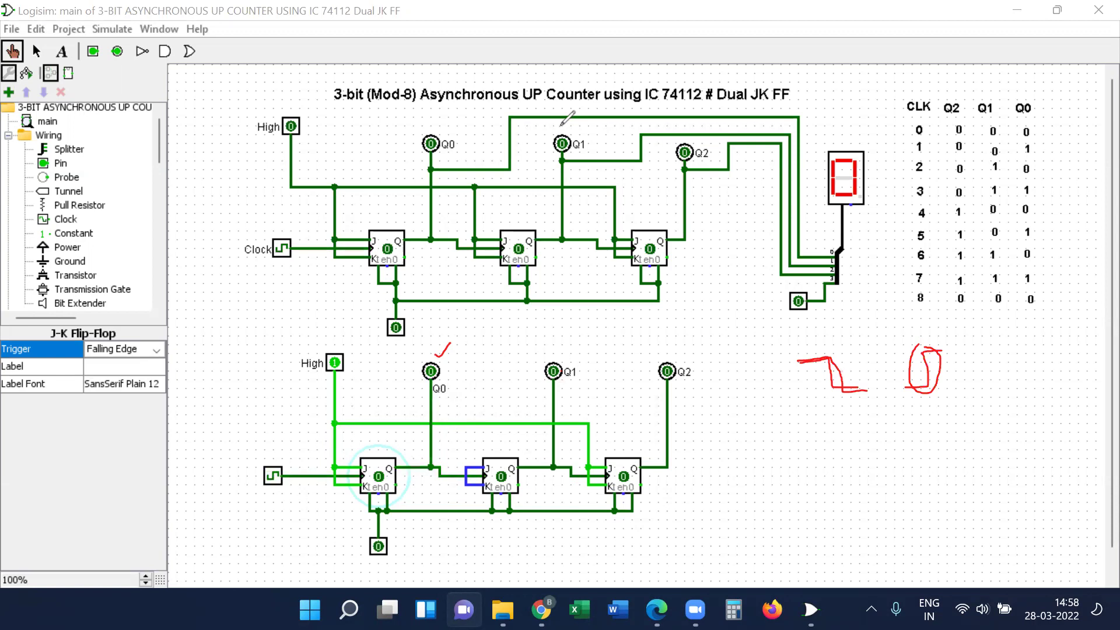
key(e)
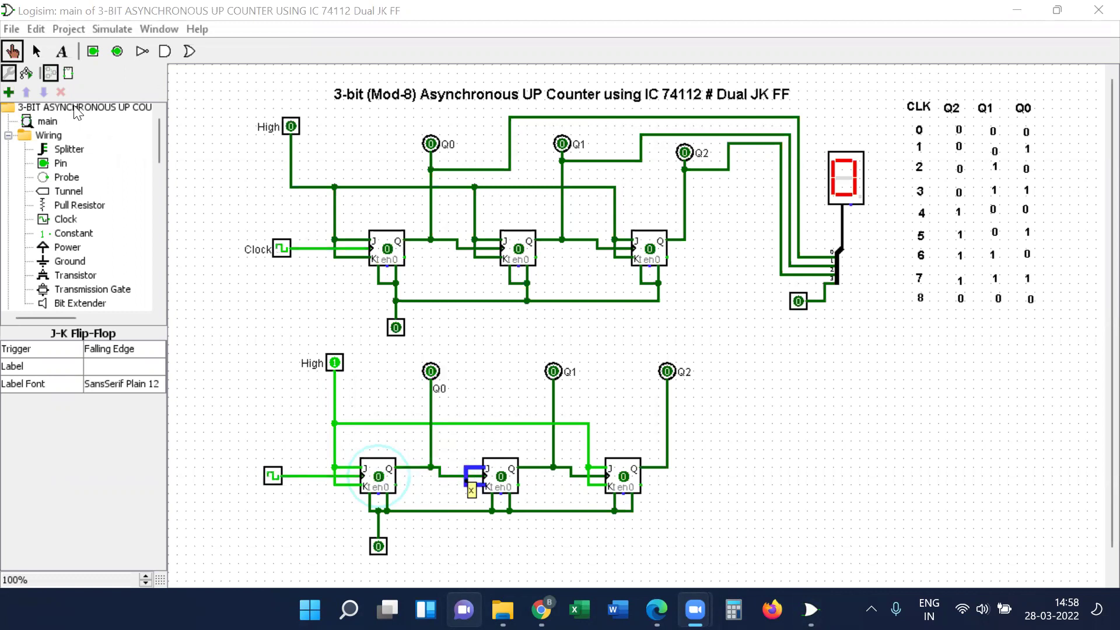
Step: Wire the J and K inputs of the lower circuit's second flip-flop to the horizontal High line above it
click(37, 52)
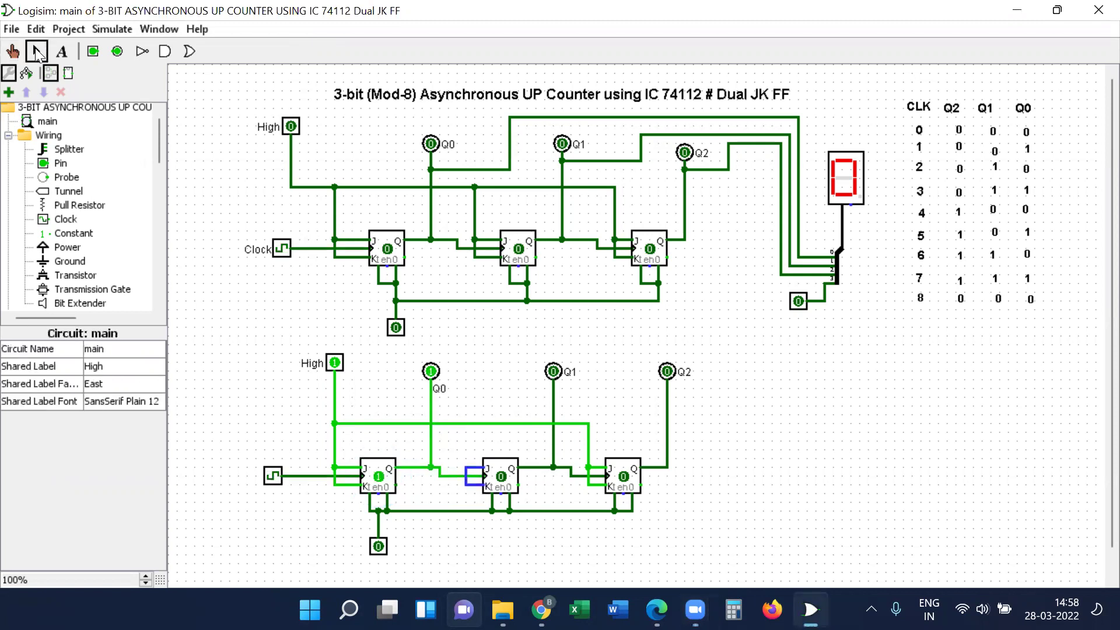
drag(467, 468, 466, 423)
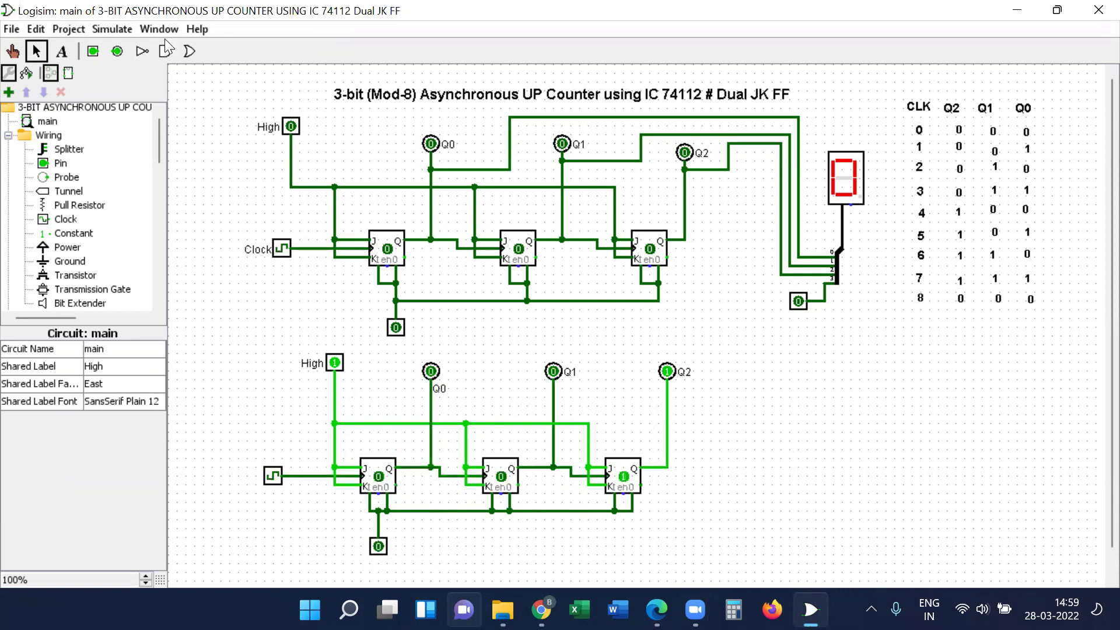
Step: Set the tick frequency to 2 Hz and disable the simulation
click(112, 29)
mouse_move(168, 202)
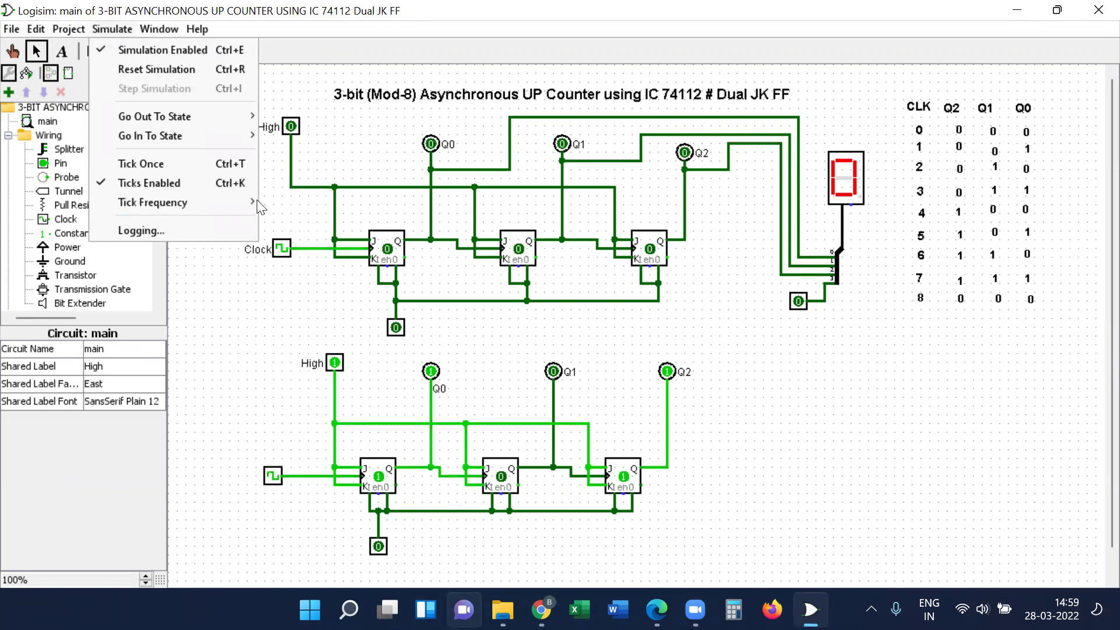
mouse_move(213, 202)
click(304, 413)
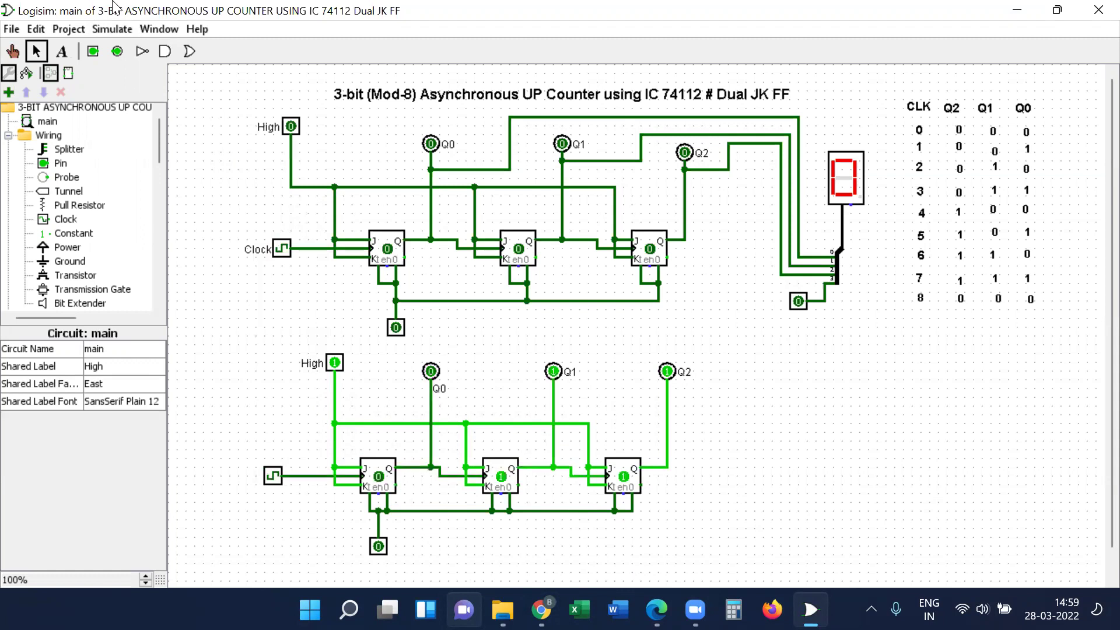
click(120, 32)
click(135, 48)
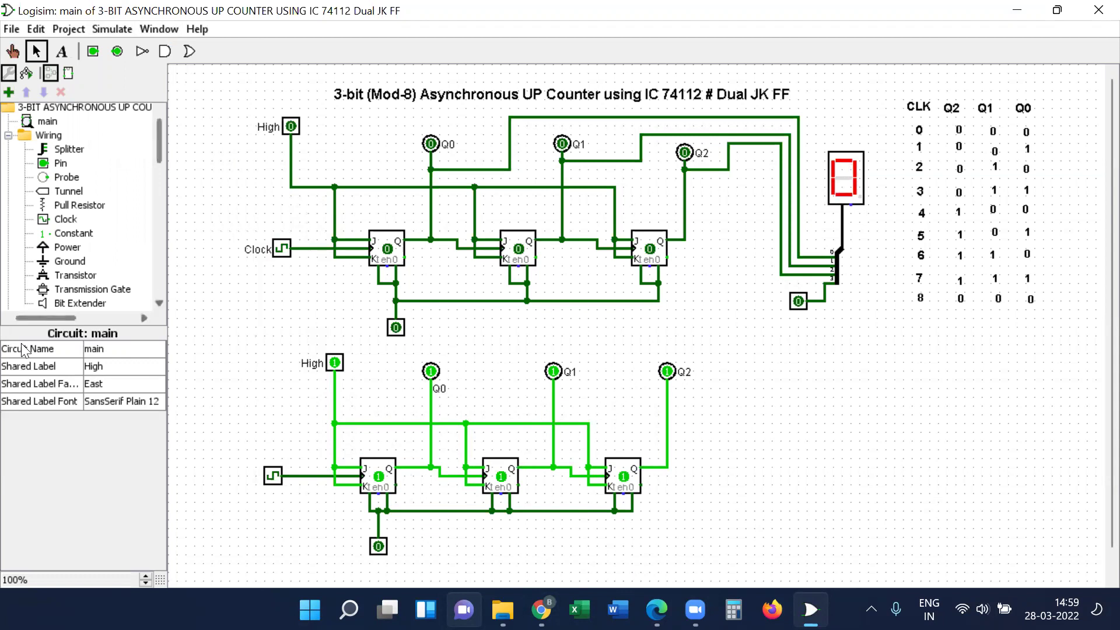
Step: Place a Hex Digit Display beside the lower circuit, past its Q2 output pin
scroll(64, 256, down, 4)
scroll(64, 257, down, 10)
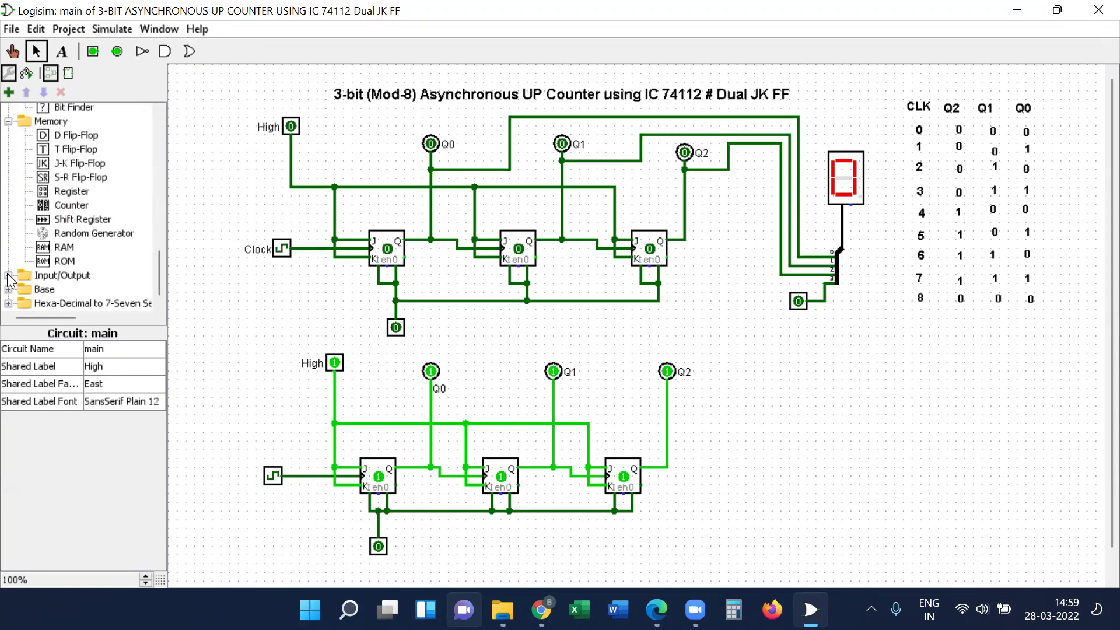
click(8, 275)
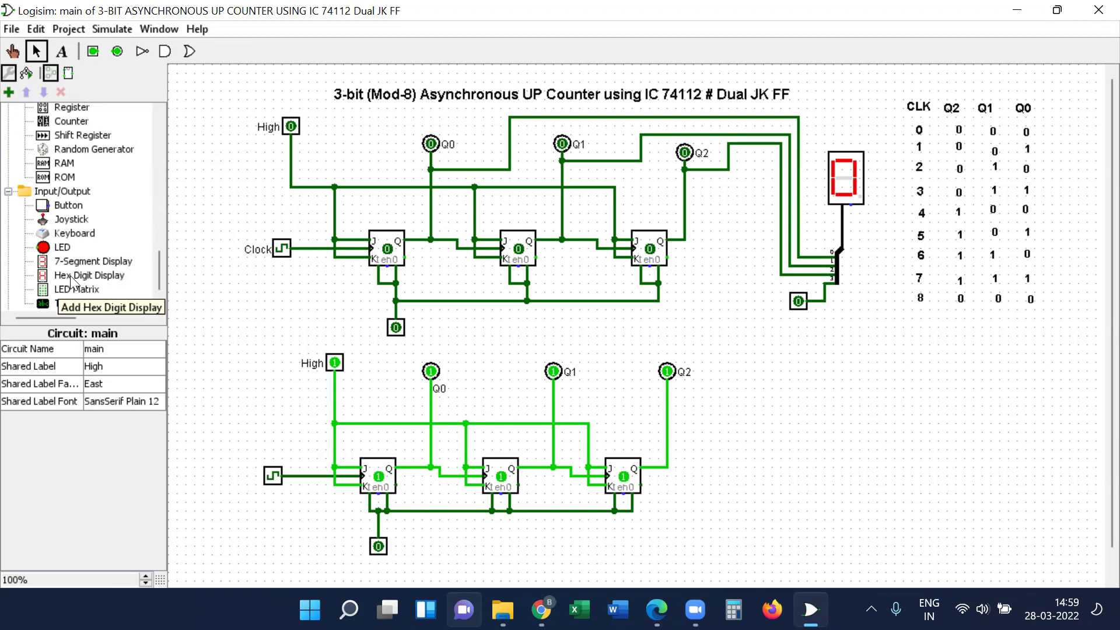
click(42, 275)
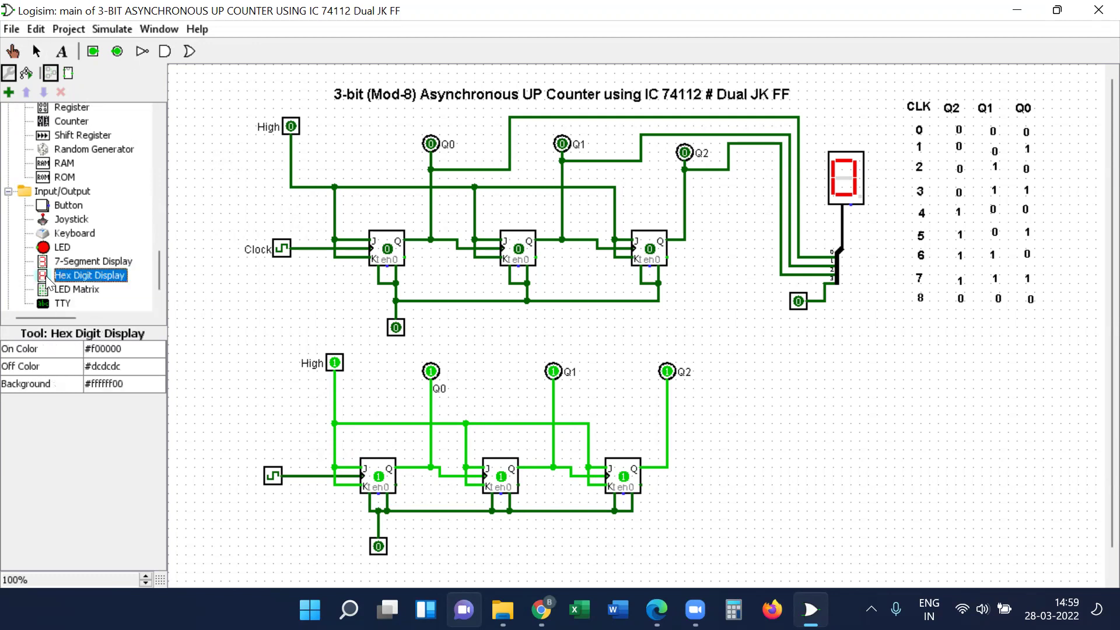
click(815, 413)
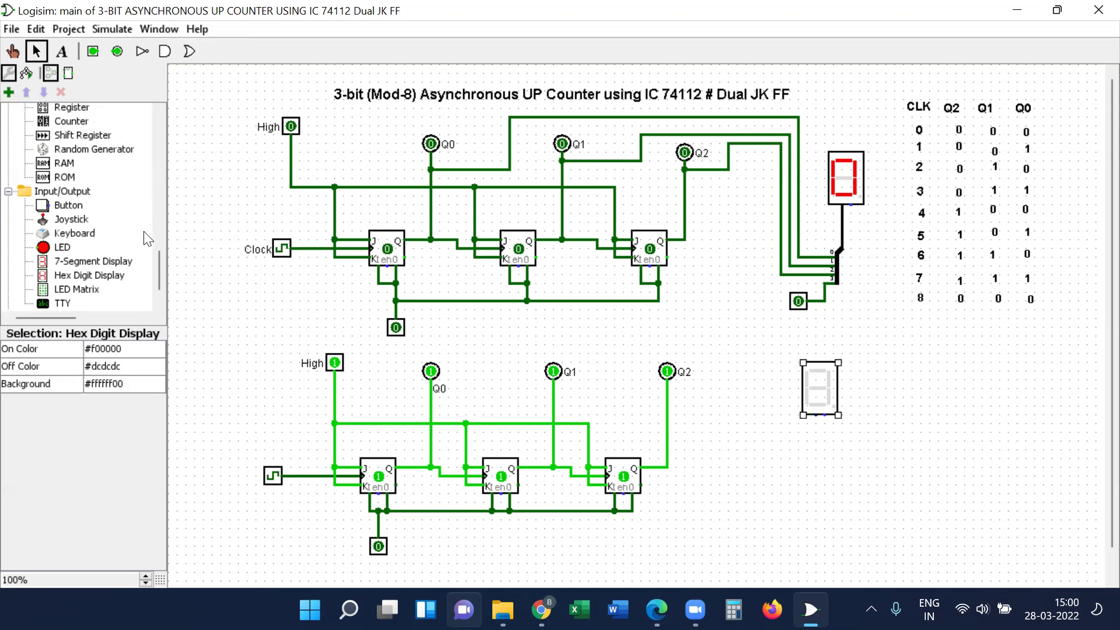
Step: Place a splitter below the new hex digit display and wire its combined end to the display's input
scroll(148, 239, up, 15)
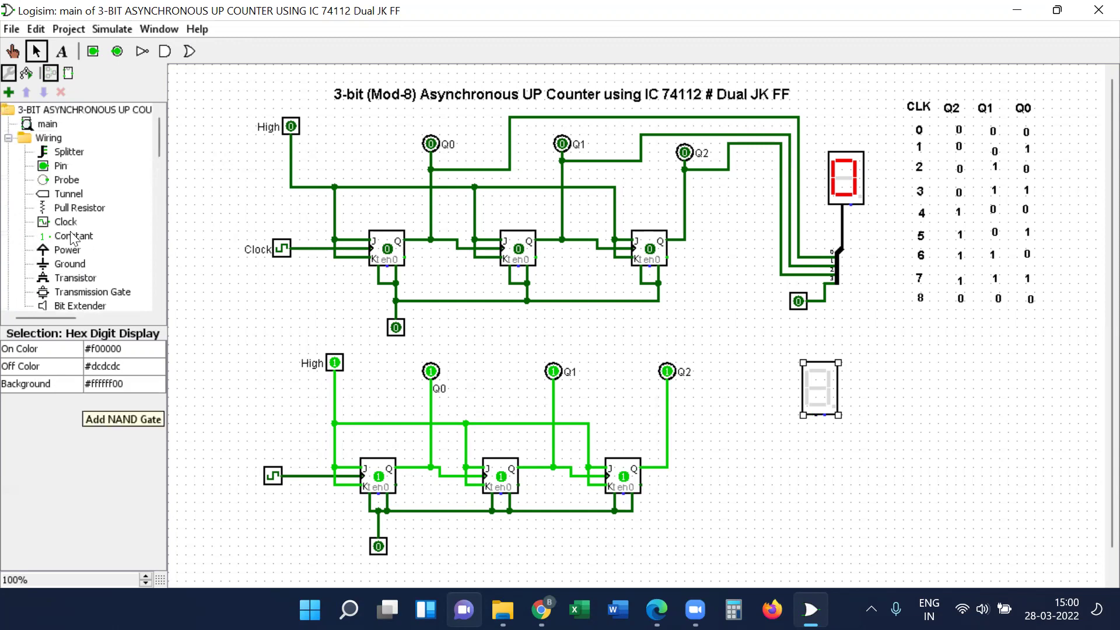
click(69, 152)
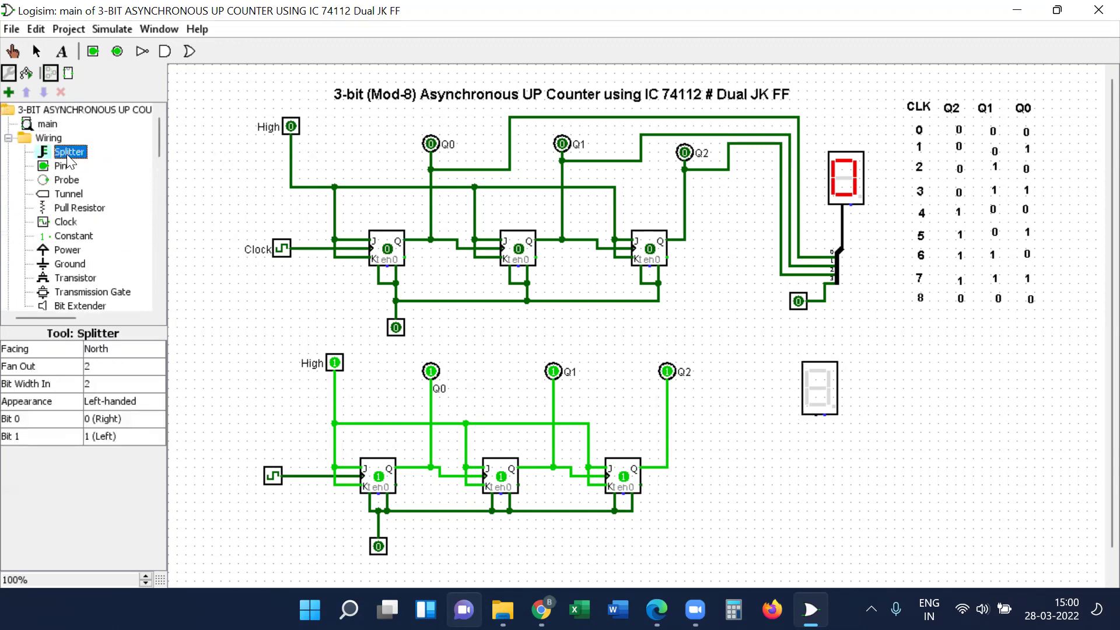
click(774, 468)
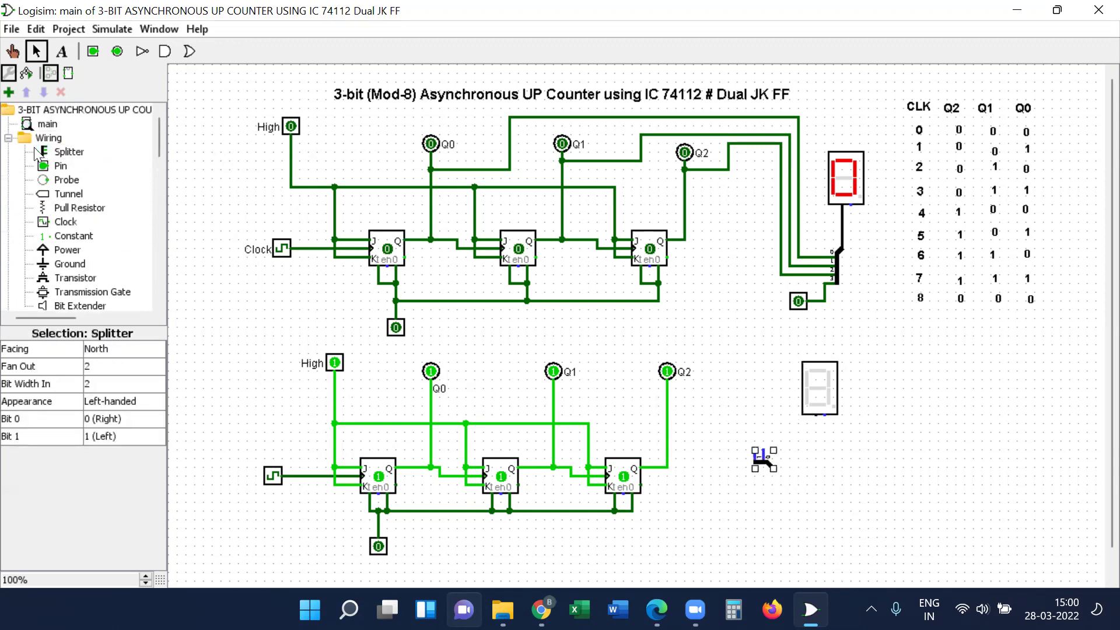
click(809, 495)
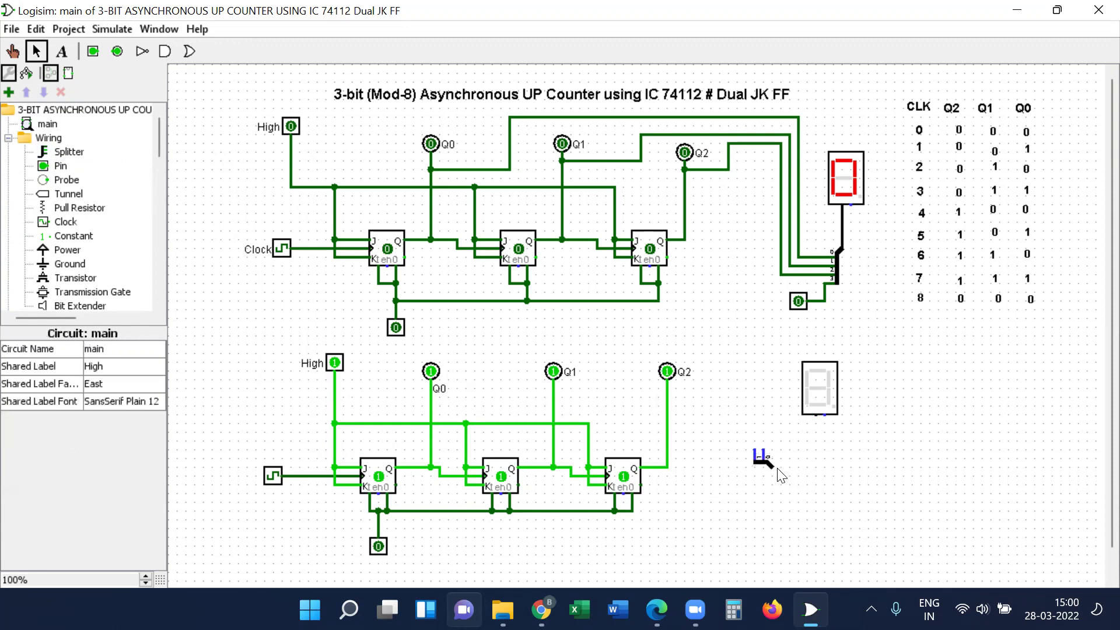
drag(771, 467, 815, 415)
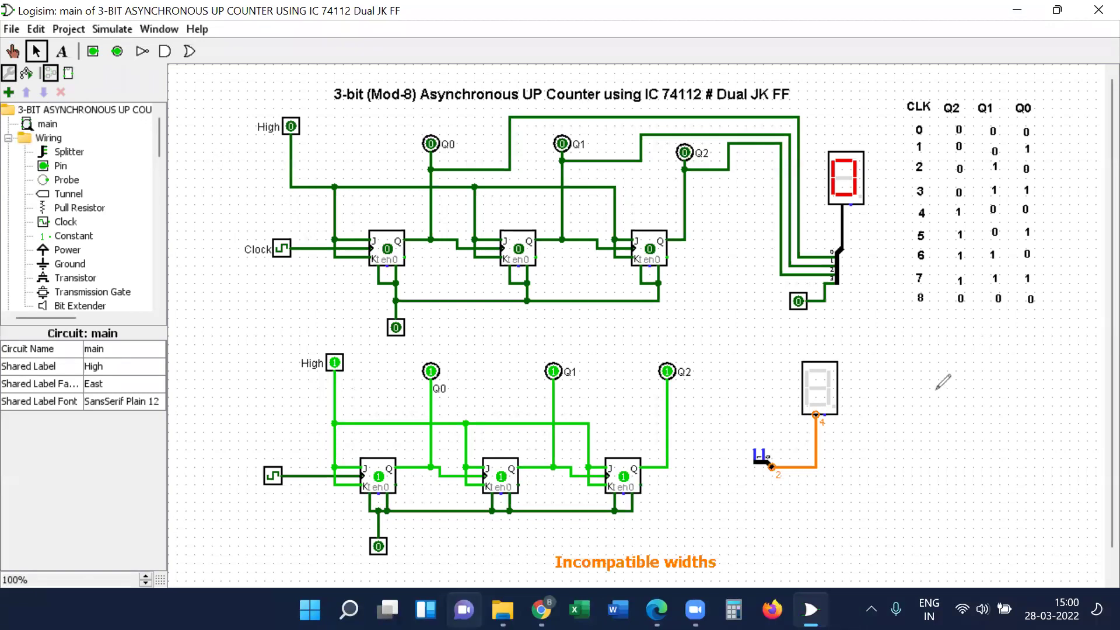
drag(934, 378, 955, 406)
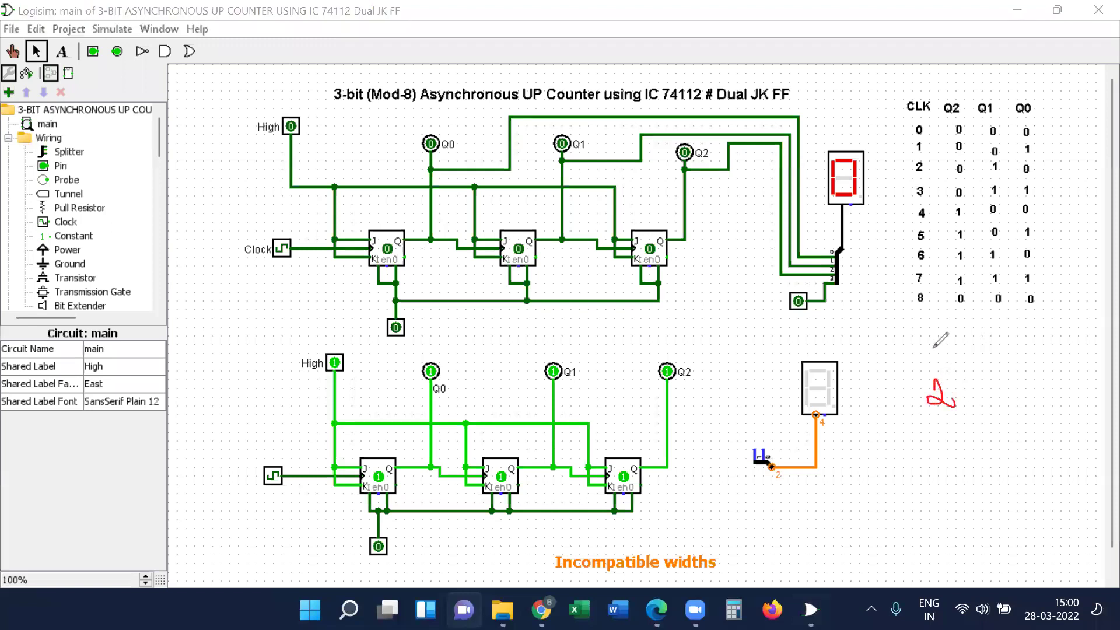
mouse_move(960, 337)
mouse_down()
mouse_move(928, 345)
mouse_move(947, 367)
mouse_move(975, 365)
mouse_move(957, 337)
mouse_up()
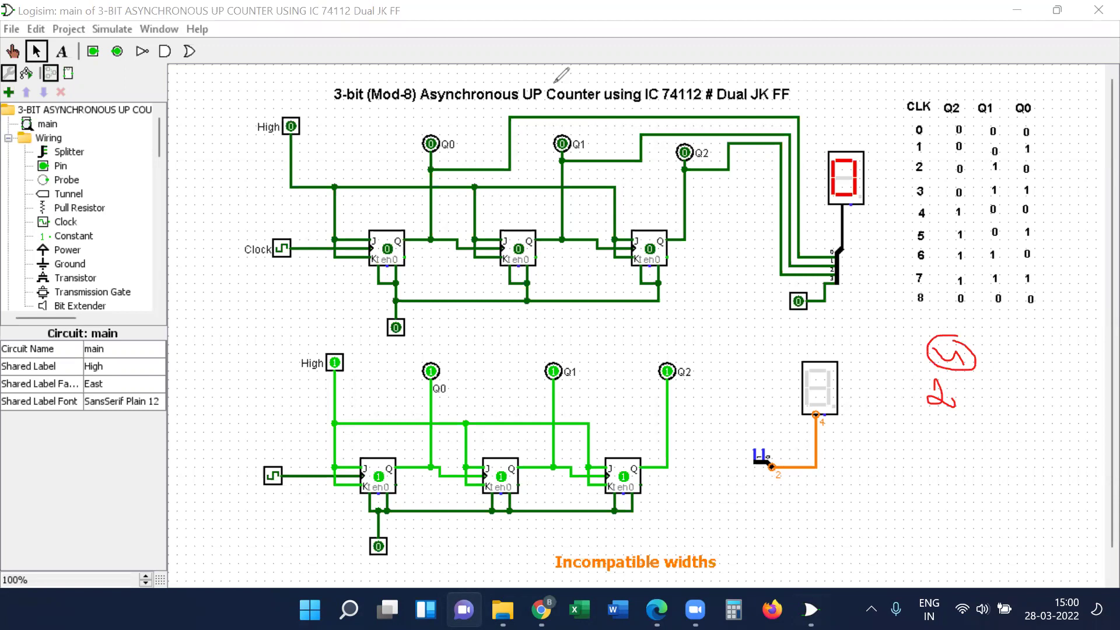
Step: Set the new splitter's Fan Out to 4 and its Bit Width In to 4
click(763, 464)
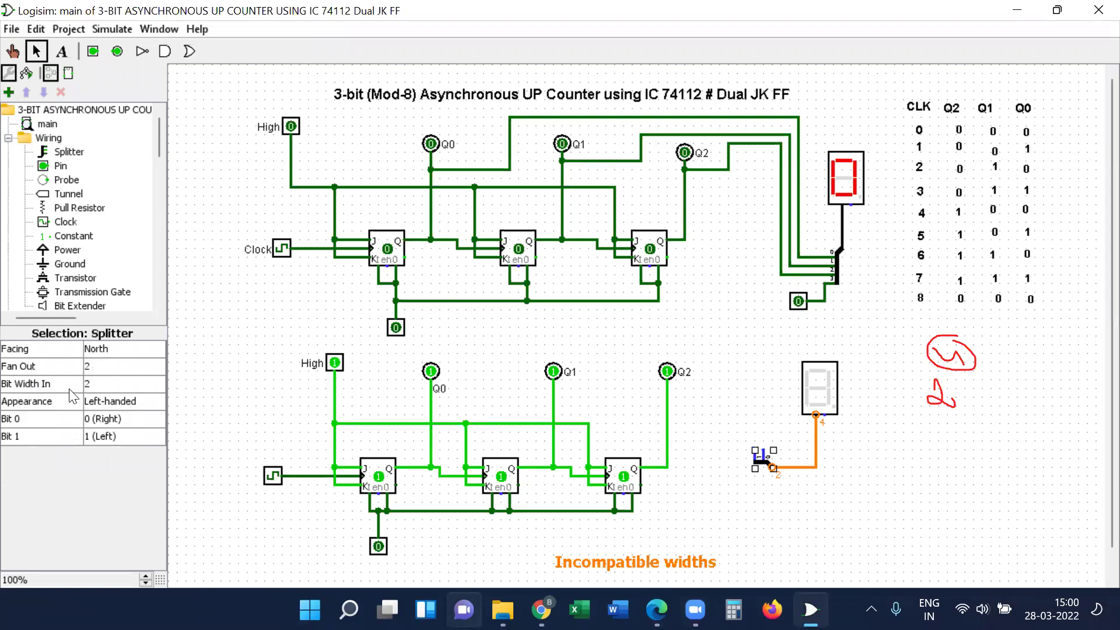
click(111, 367)
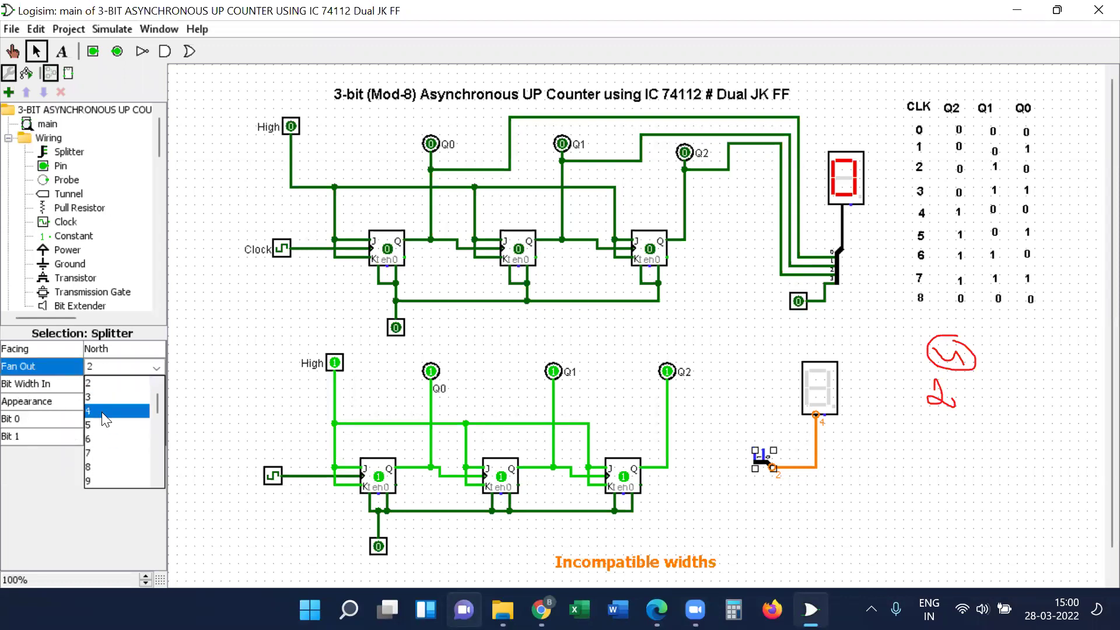
click(101, 412)
click(114, 384)
click(105, 429)
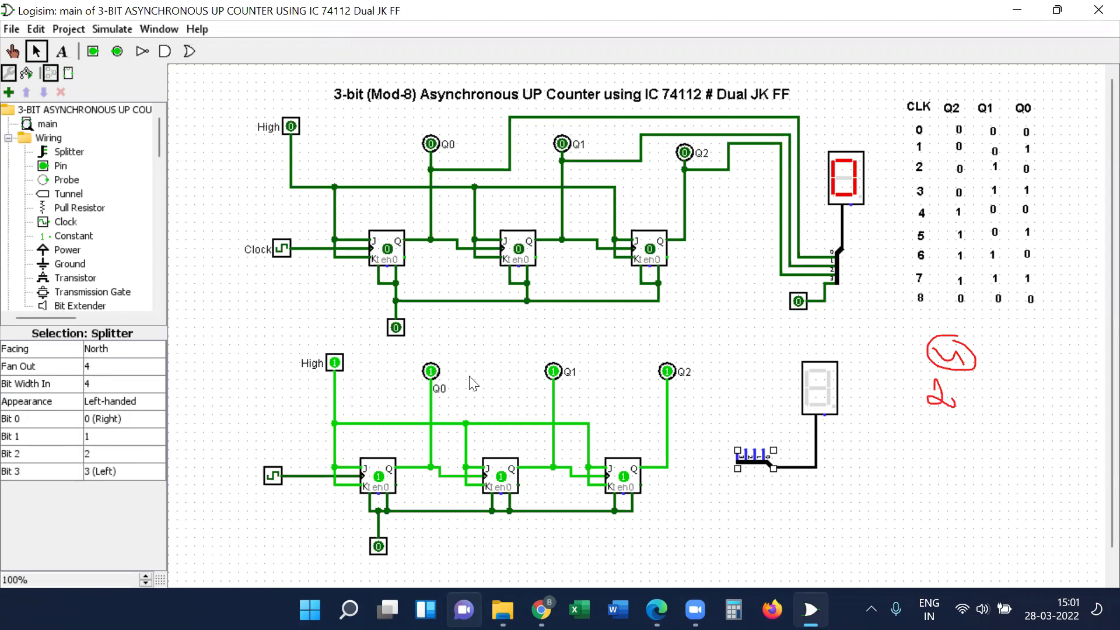
Step: Wire the lower circuit's Q0, Q1 and Q2 outputs to bits 0, 1 and 2 of the new splitter
mouse_move(430, 388)
mouse_down()
mouse_move(474, 396)
mouse_move(483, 327)
mouse_move(722, 327)
mouse_move(753, 337)
mouse_move(768, 387)
mouse_move(763, 451)
mouse_up()
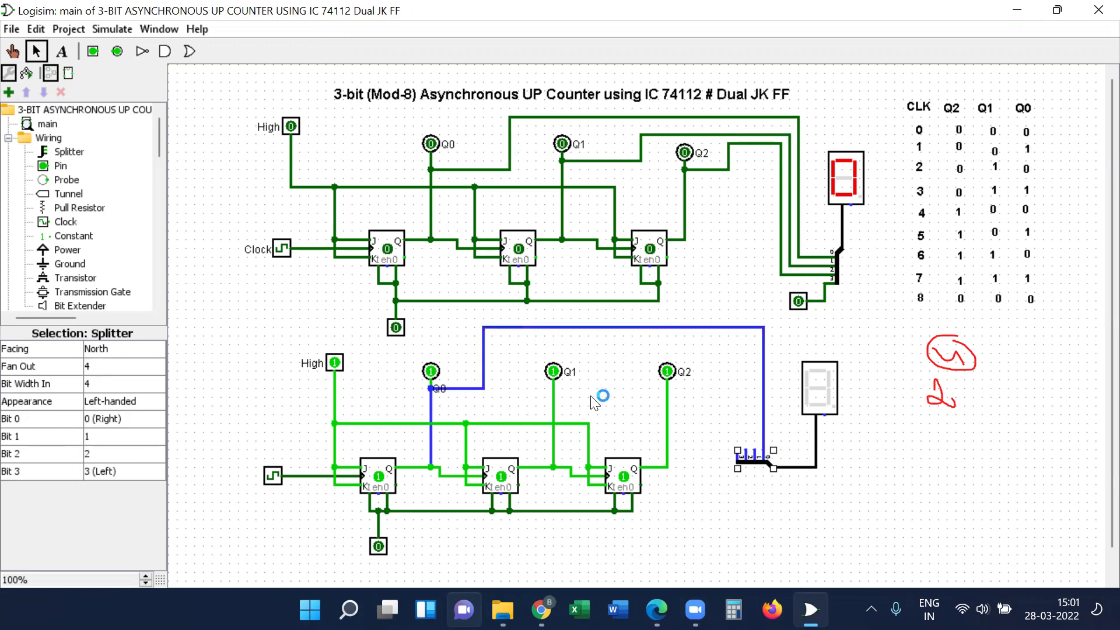
drag(553, 398, 756, 455)
drag(666, 388, 747, 453)
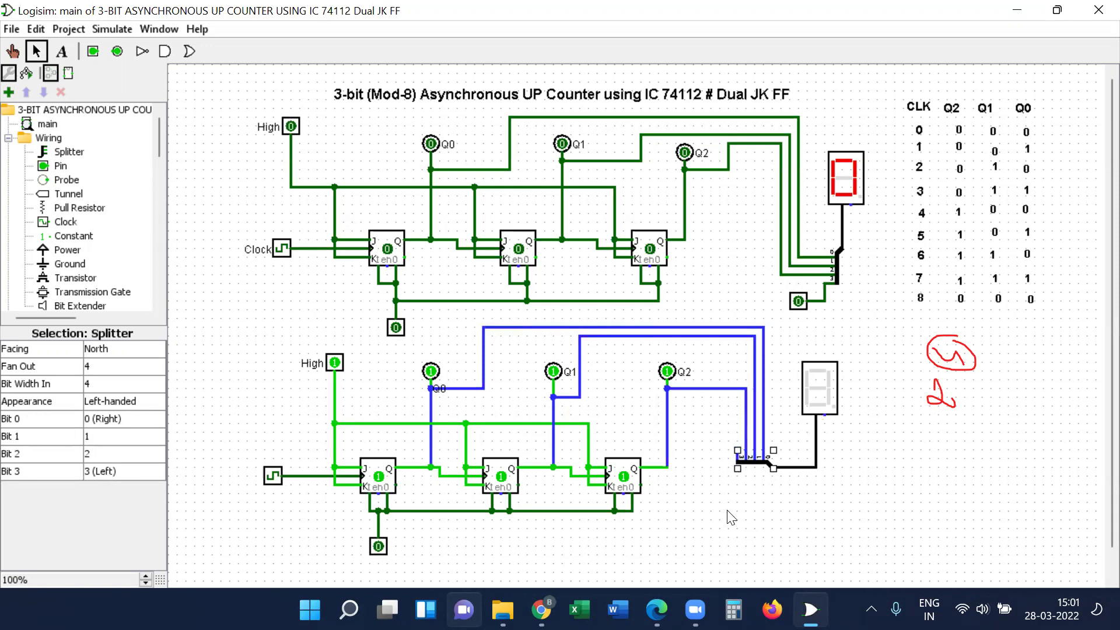
Step: Place an input pin wired to the lower splitter's bit 3, and enable the simulation
click(92, 51)
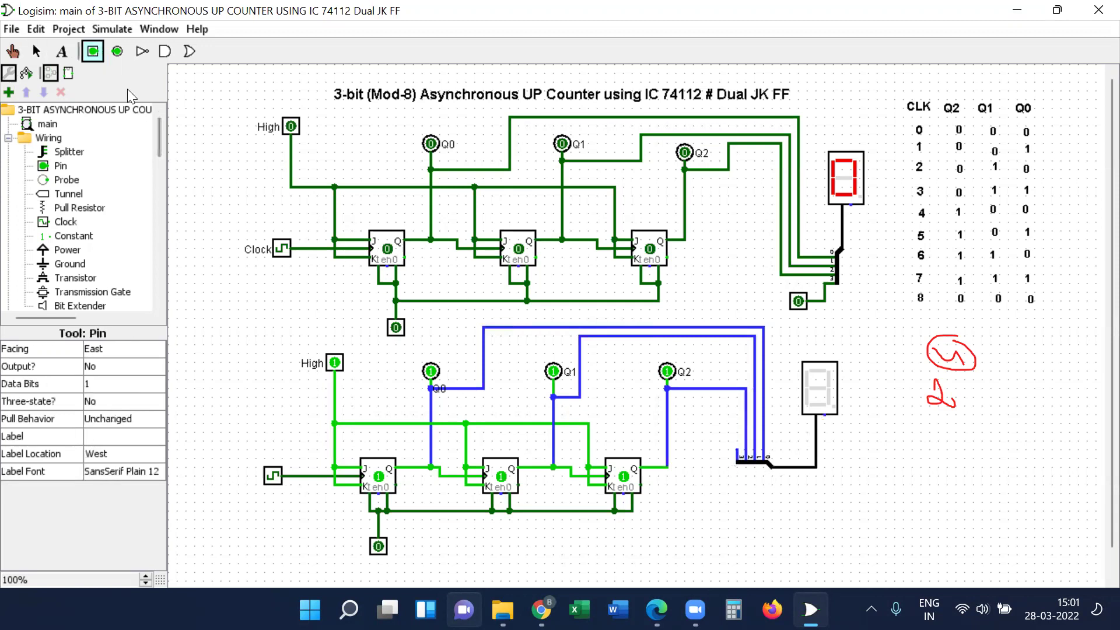
click(706, 424)
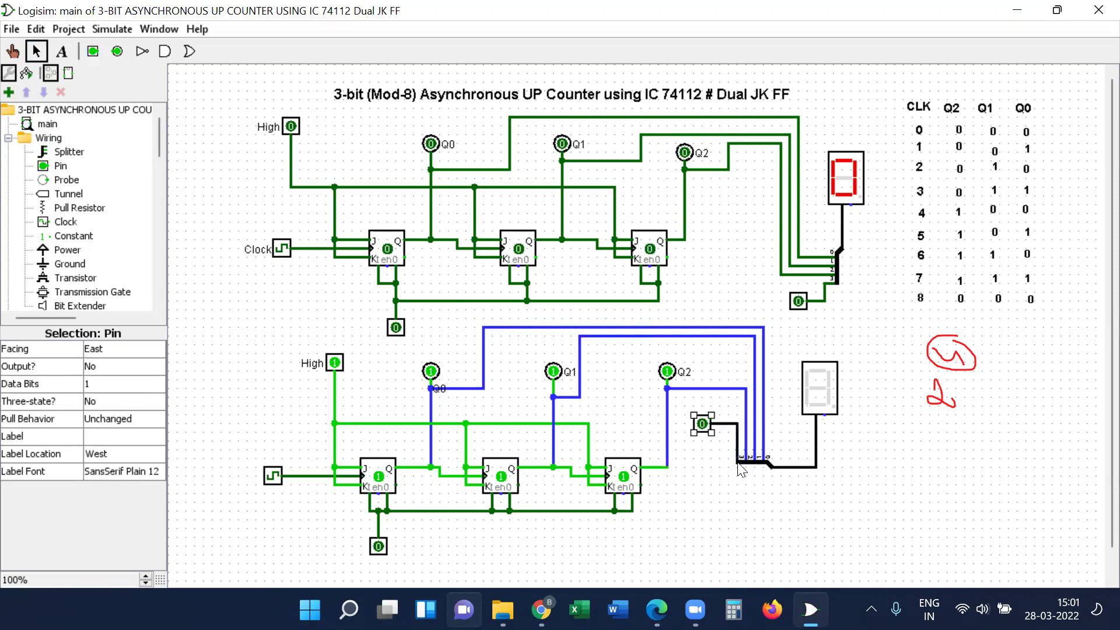
click(749, 530)
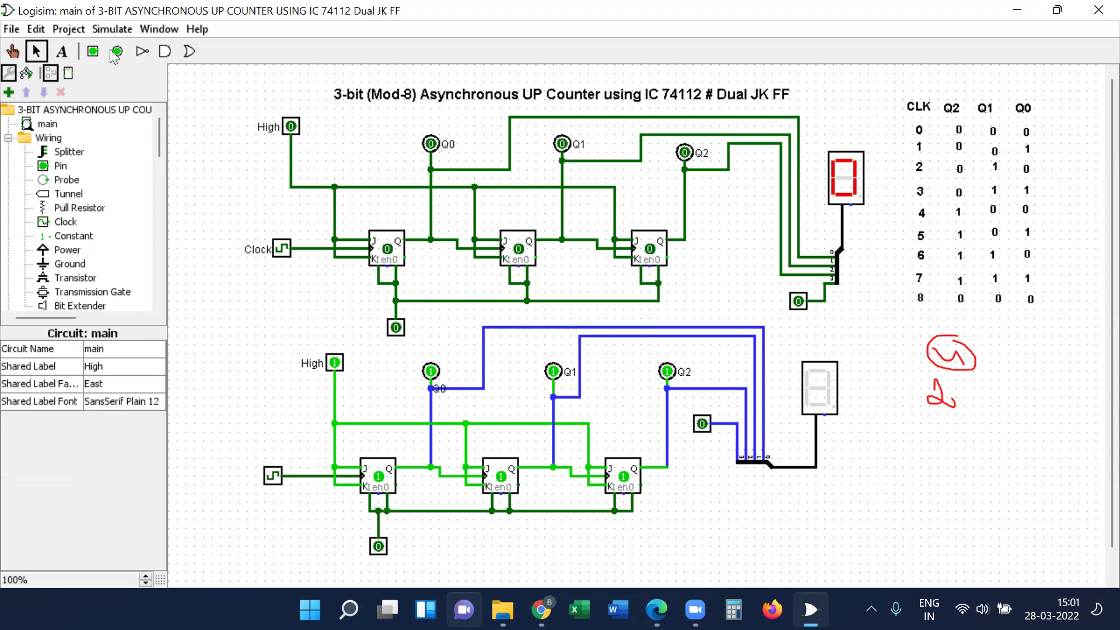
click(114, 29)
click(150, 47)
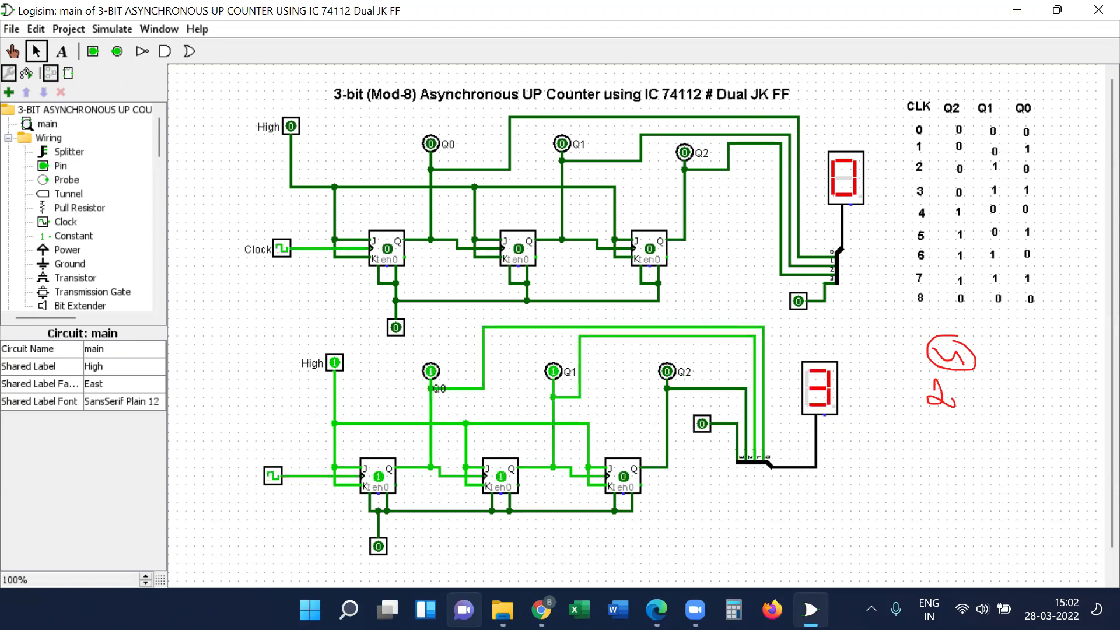
Step: Set the trigger of all three J-K flip-flops in the lower circuit to Rising Edge
click(372, 477)
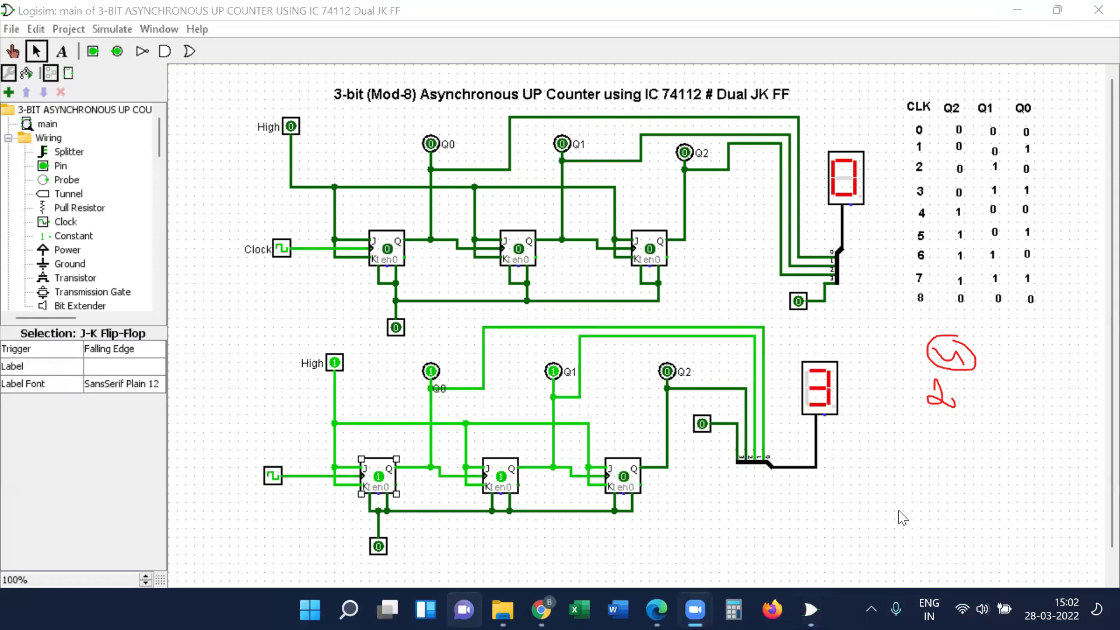
click(367, 475)
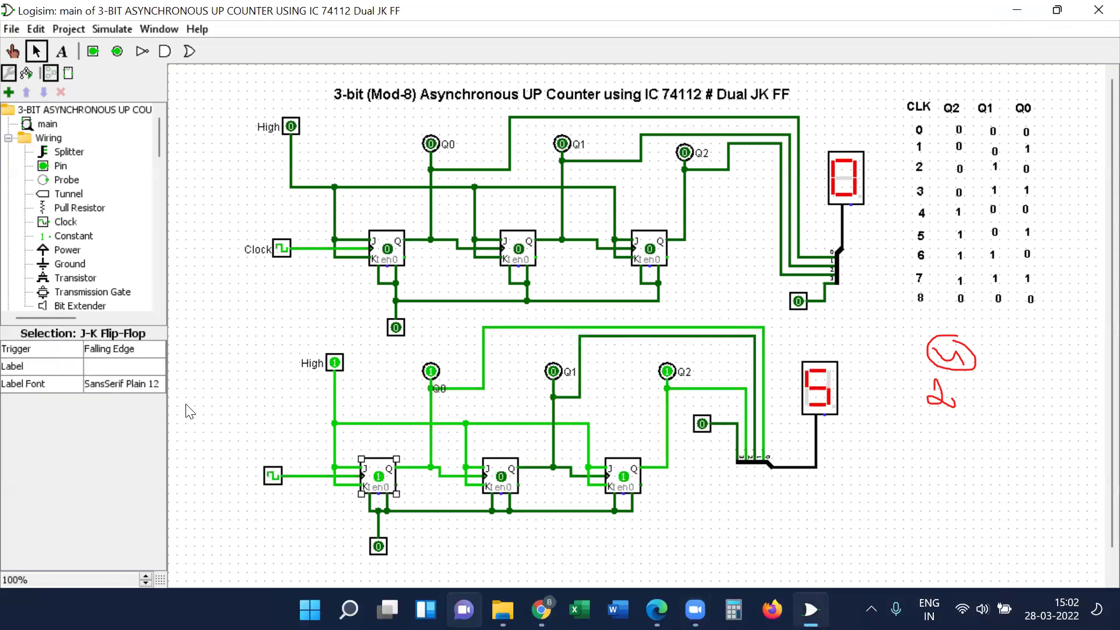
click(122, 348)
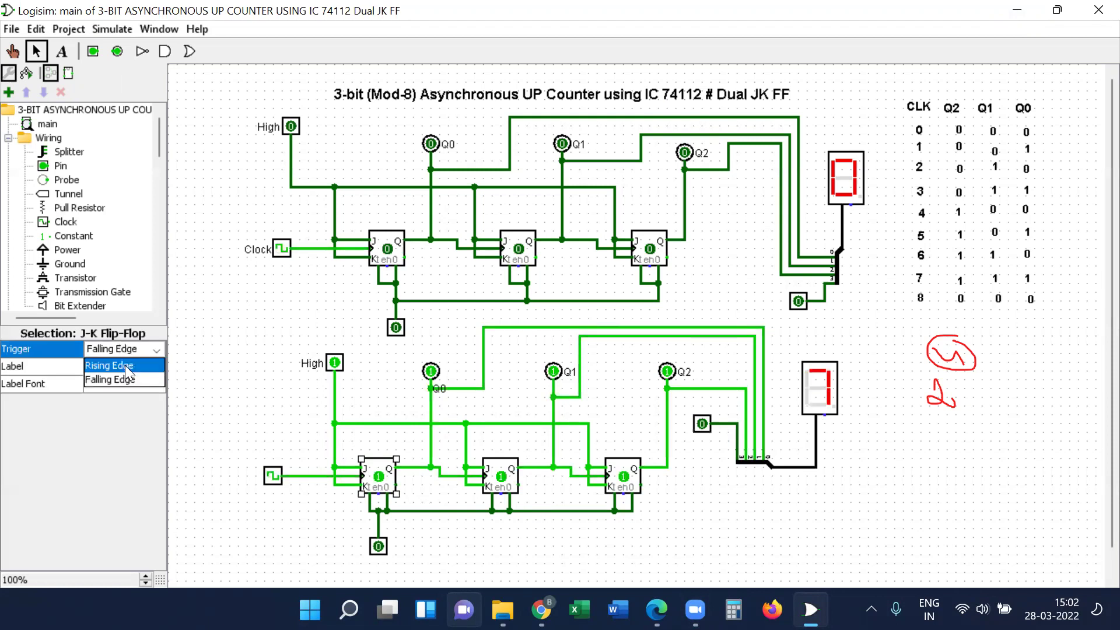
click(125, 365)
click(491, 475)
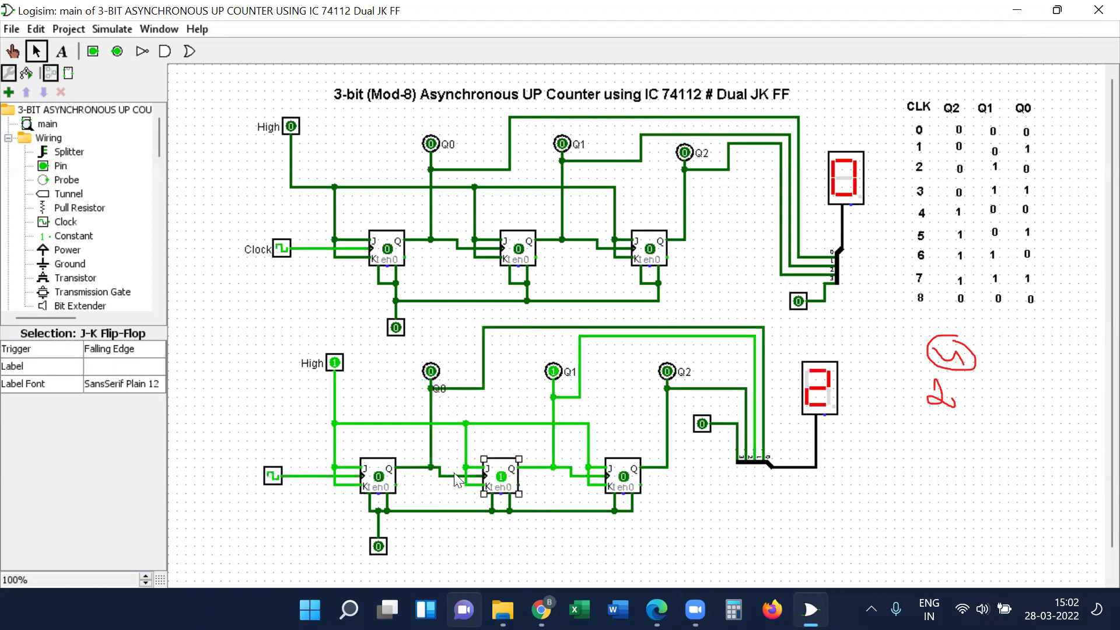
click(123, 349)
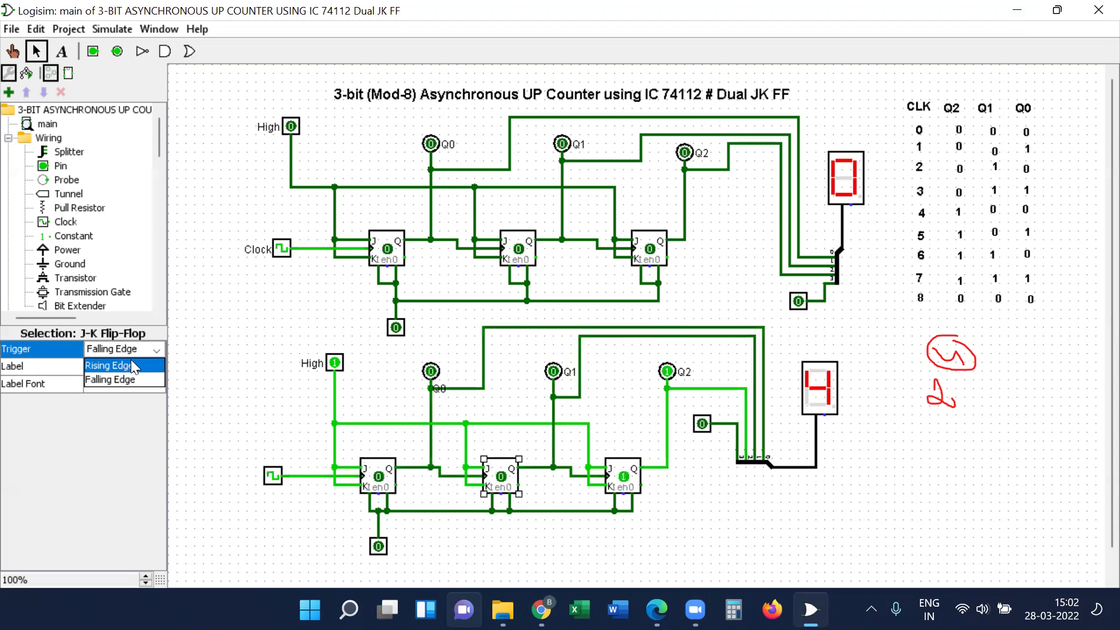
click(132, 365)
click(623, 475)
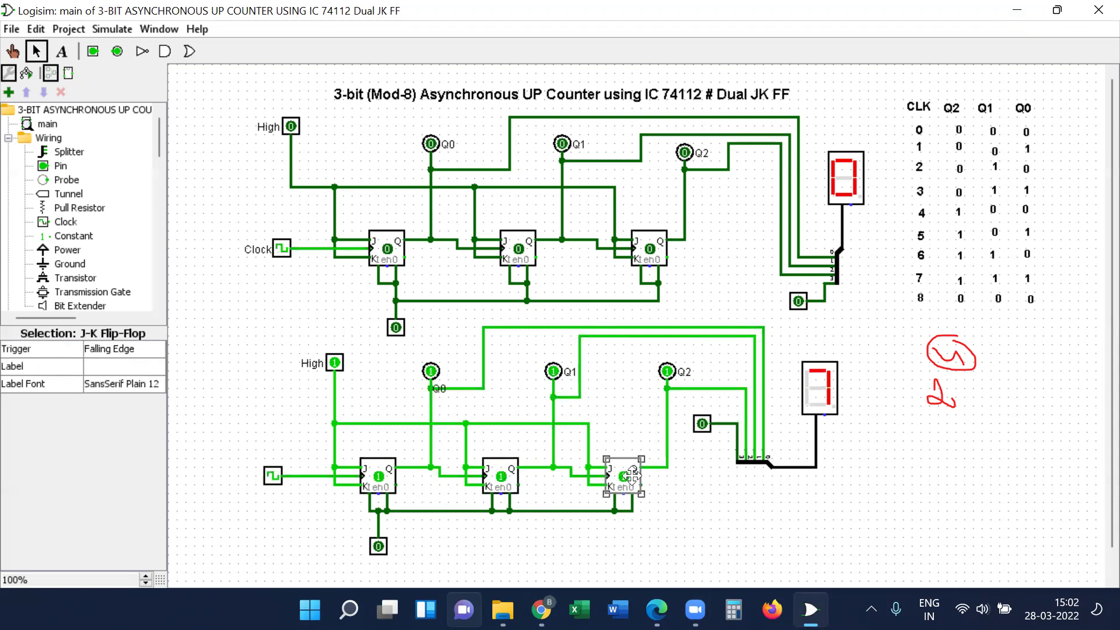
click(142, 348)
click(142, 366)
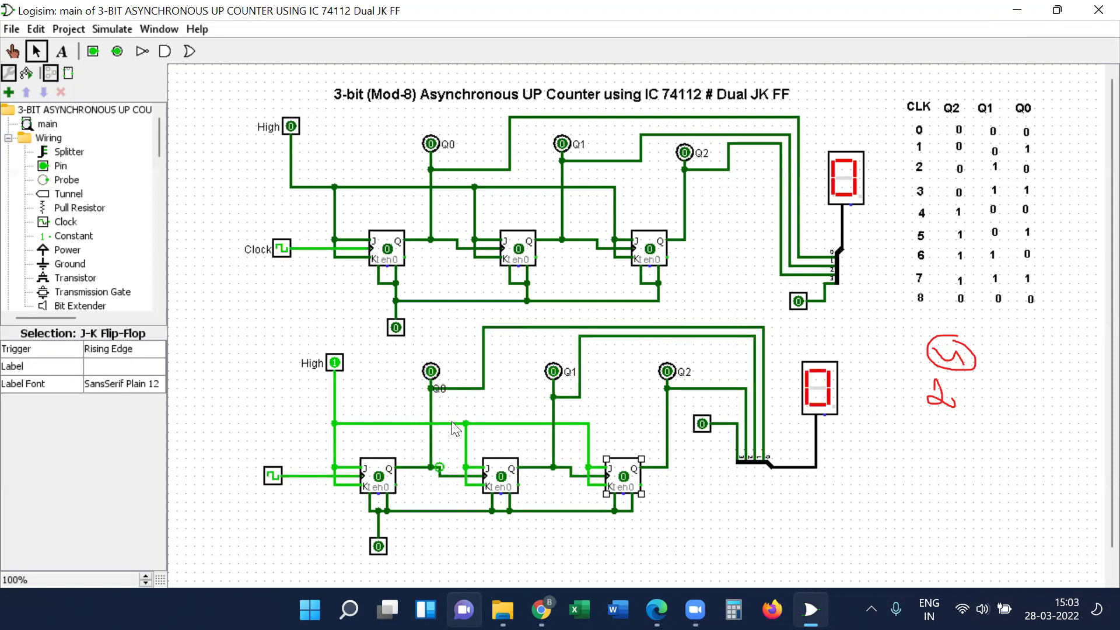
Step: Rewire the second and third lower flip-flops' clock inputs from the preceding Q output to the preceding complemented output
click(441, 469)
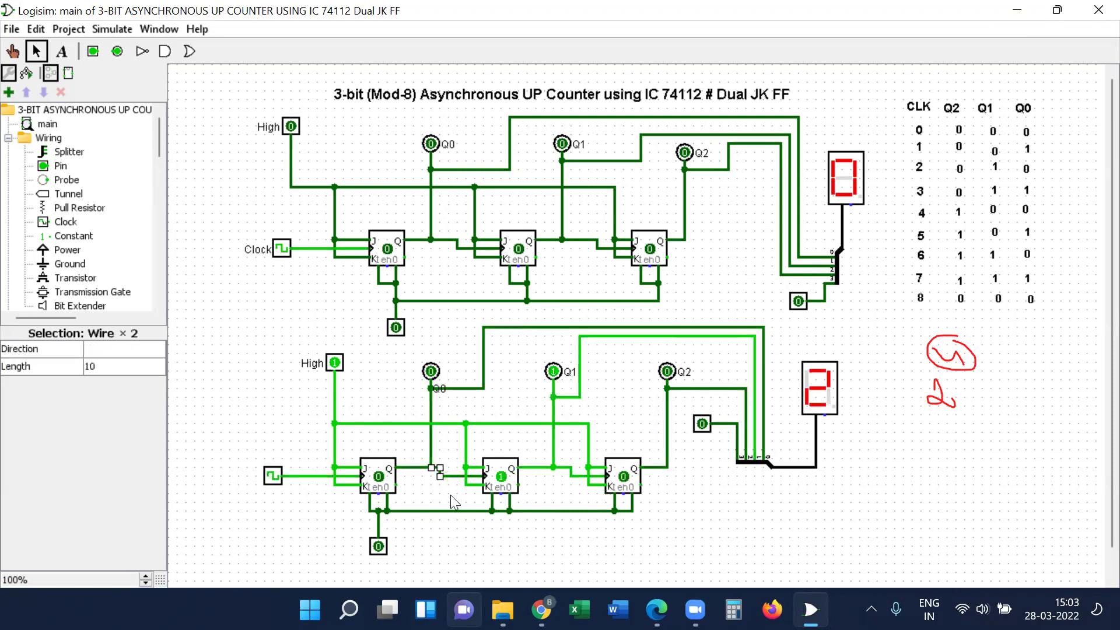
key(Delete)
drag(396, 485, 439, 476)
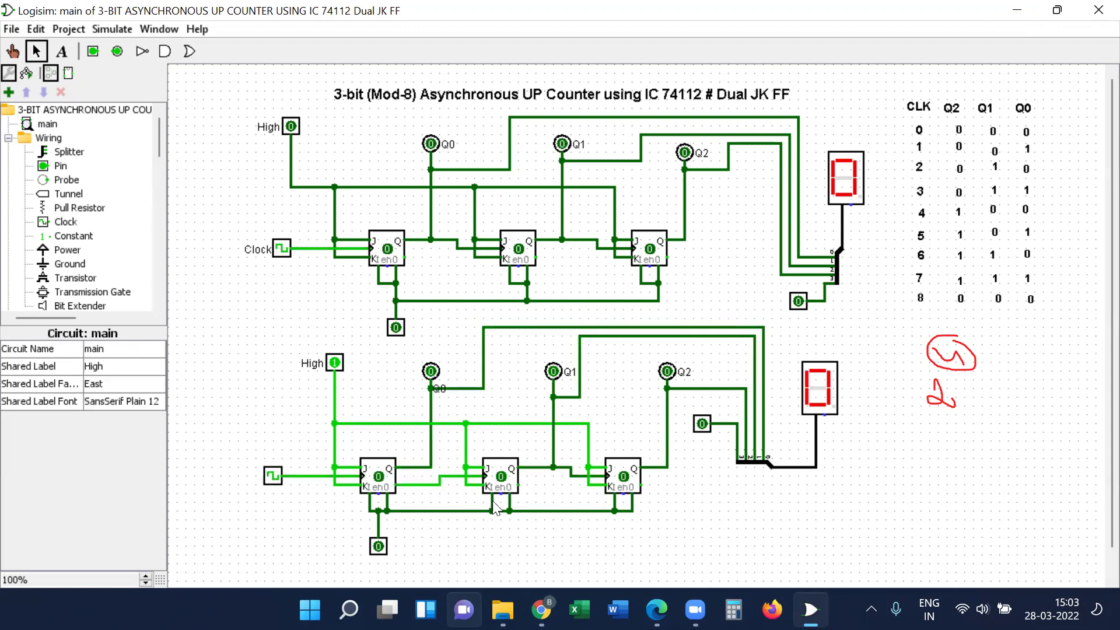
click(572, 474)
key(Delete)
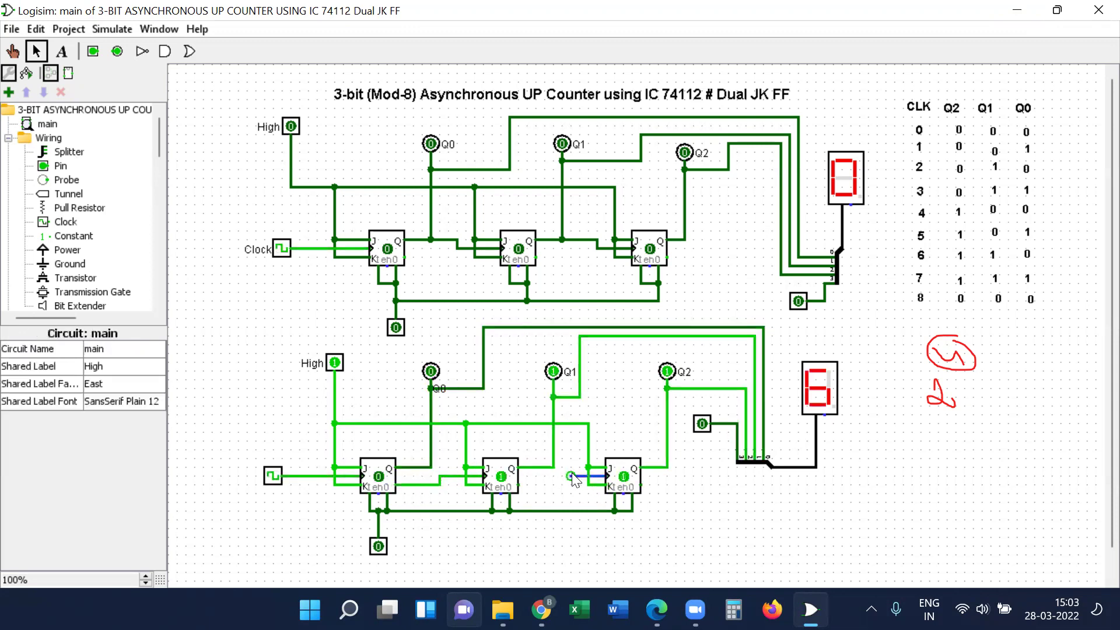
drag(519, 485, 571, 477)
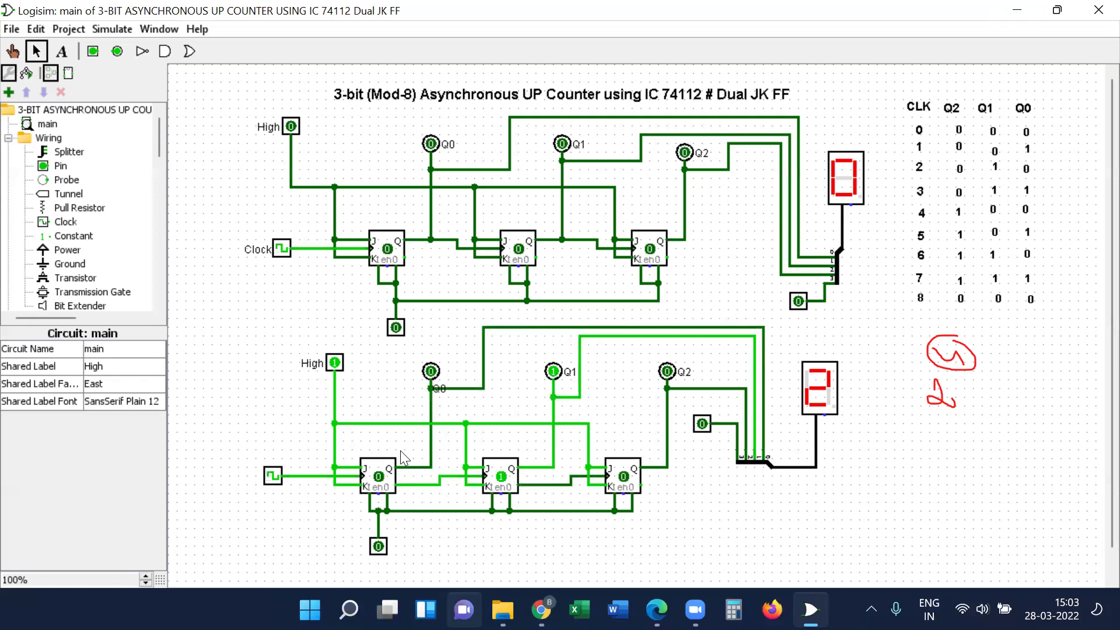
click(385, 467)
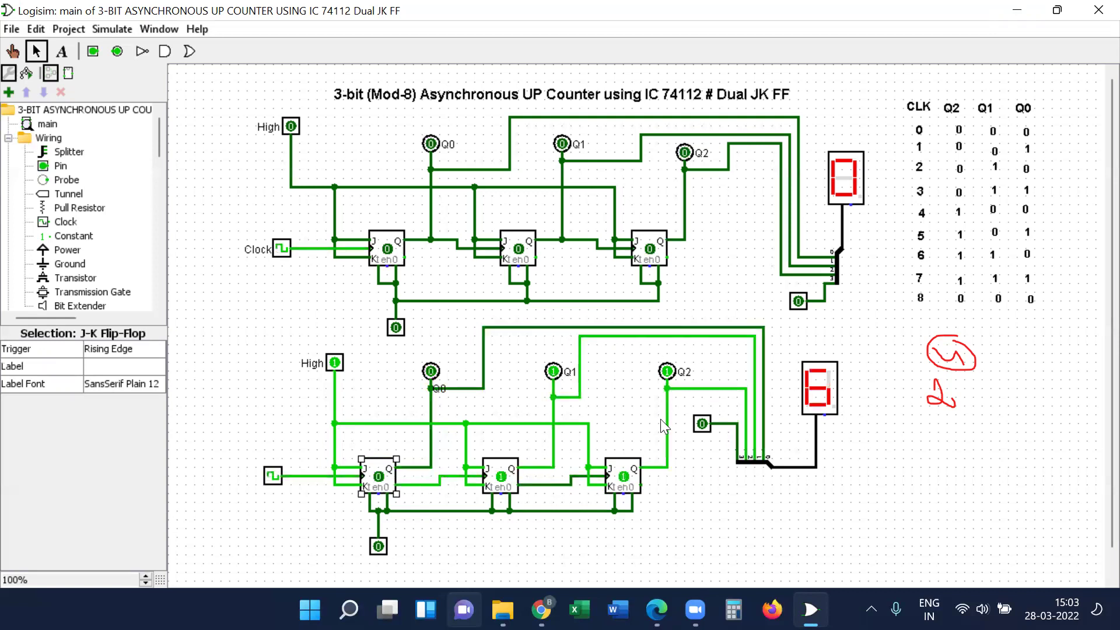
drag(897, 322, 1033, 457)
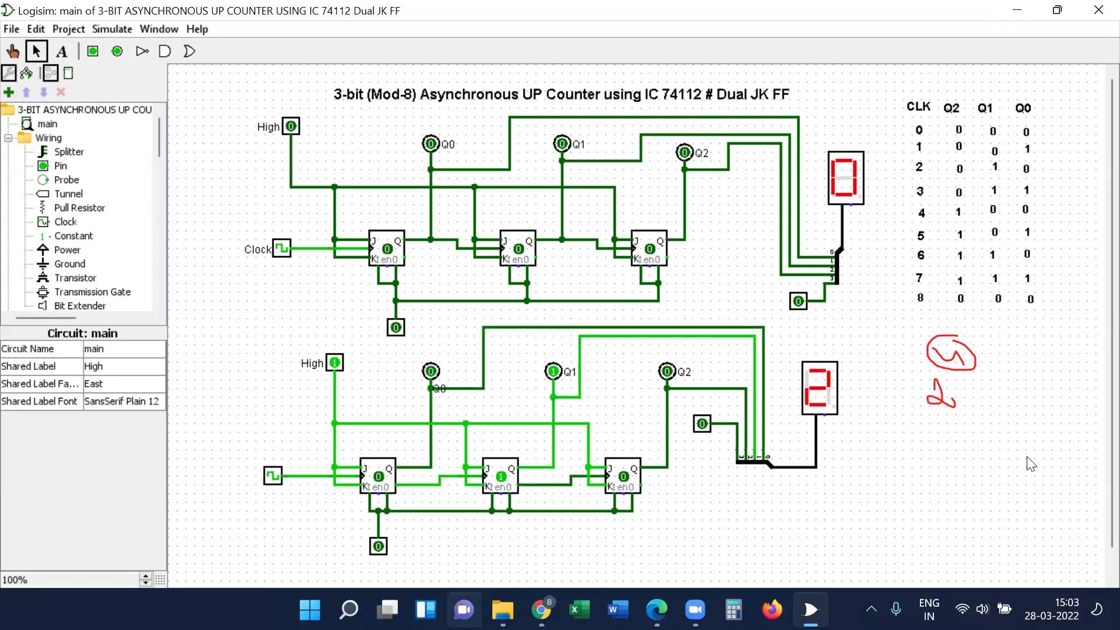
mouse_move(902, 339)
mouse_down()
mouse_move(933, 336)
mouse_move(1000, 450)
mouse_move(1032, 477)
mouse_up()
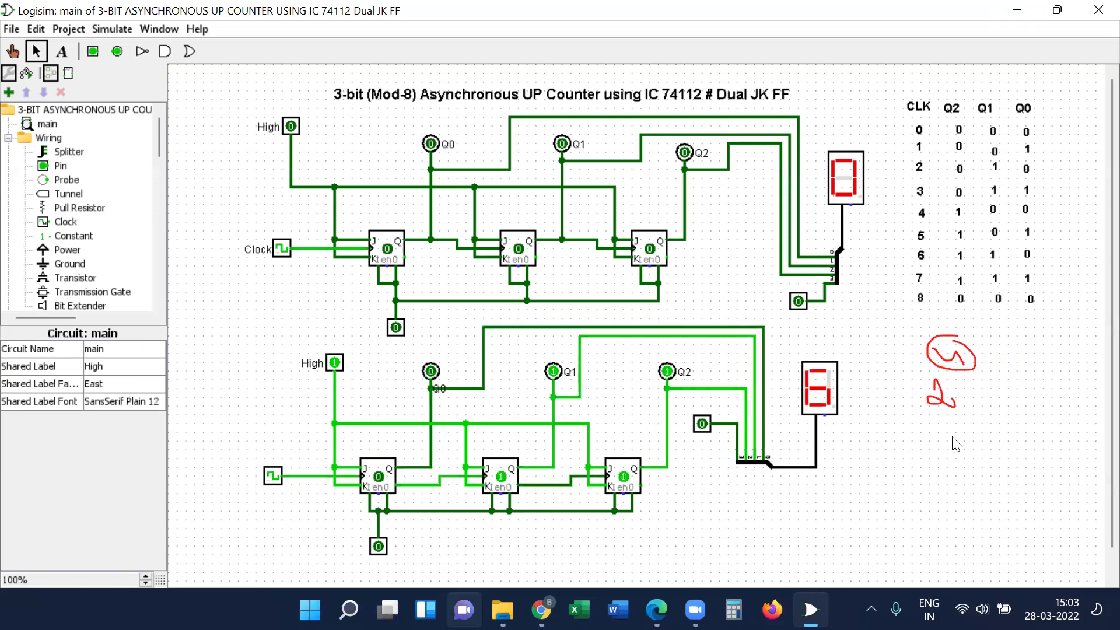